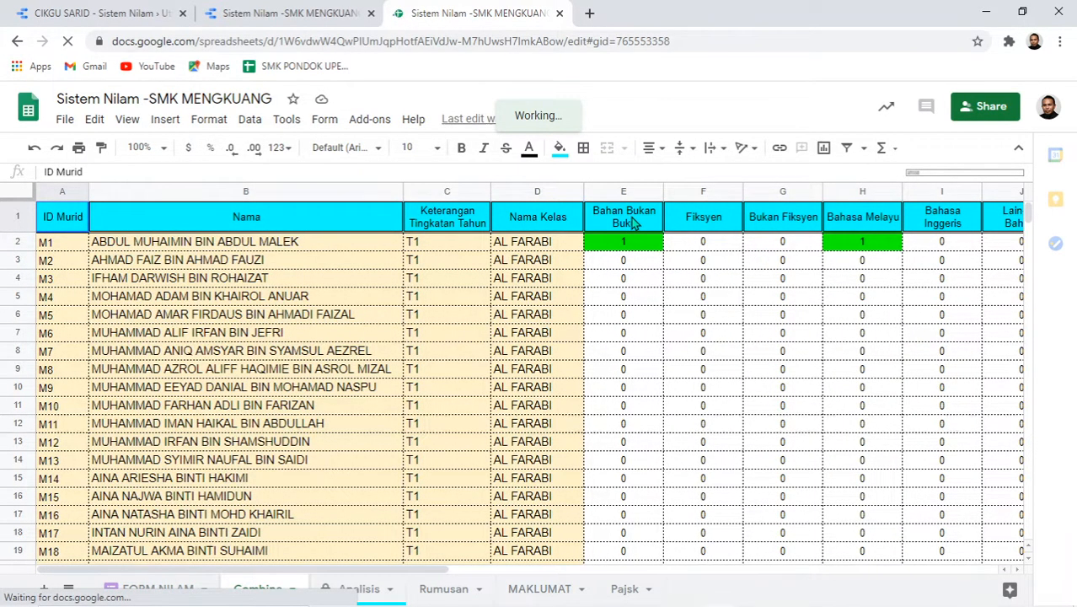
Insert a blank column between Bukan Fiksyen and Bahasa Melayu in the Combine sheet.
click(633, 220)
click(774, 224)
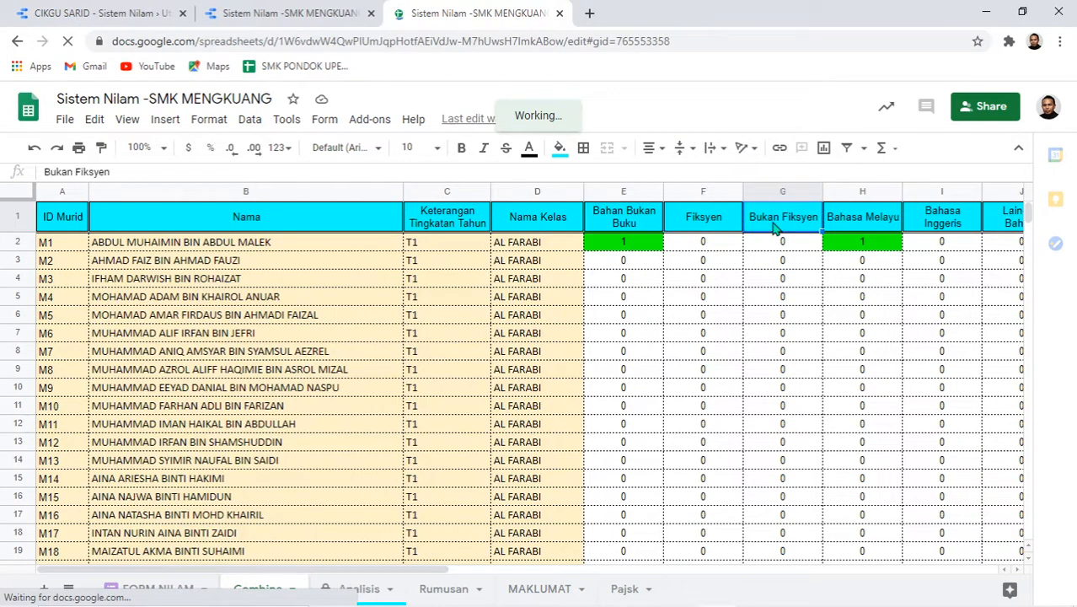
click(856, 193)
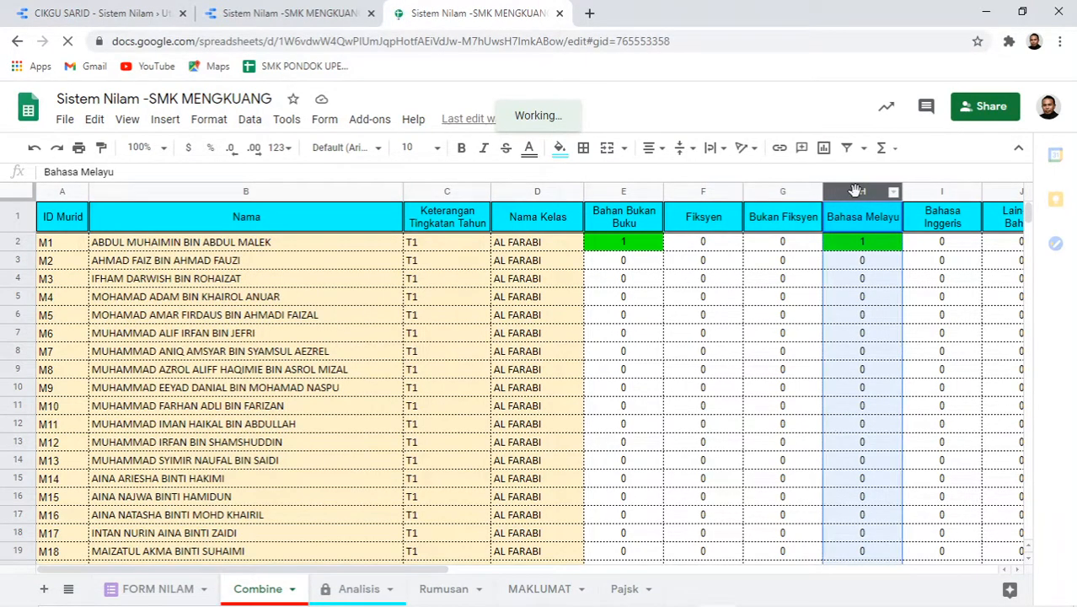
right_click(856, 191)
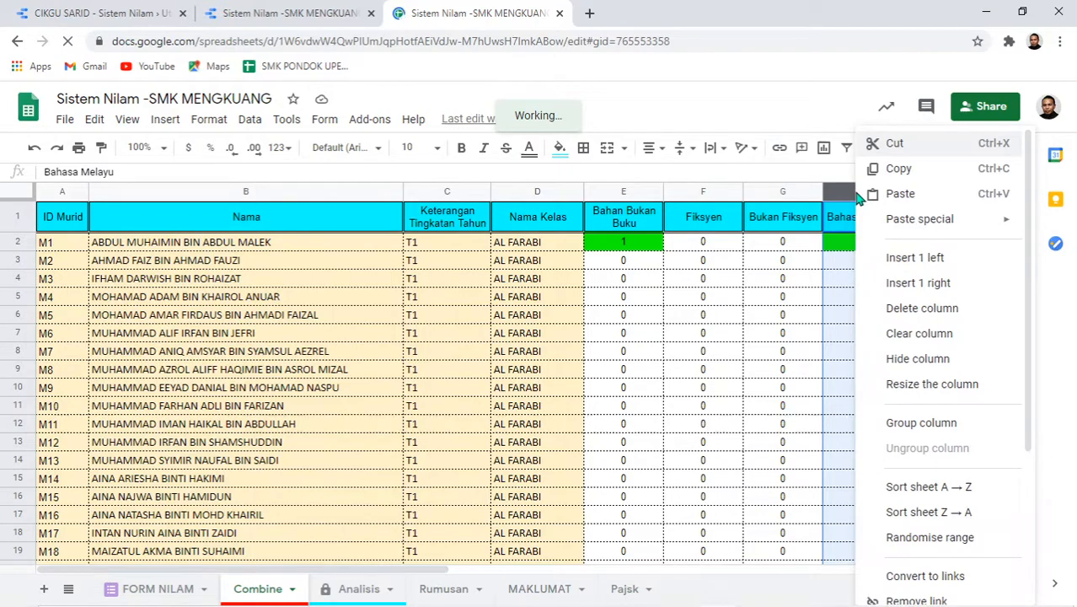
click(915, 264)
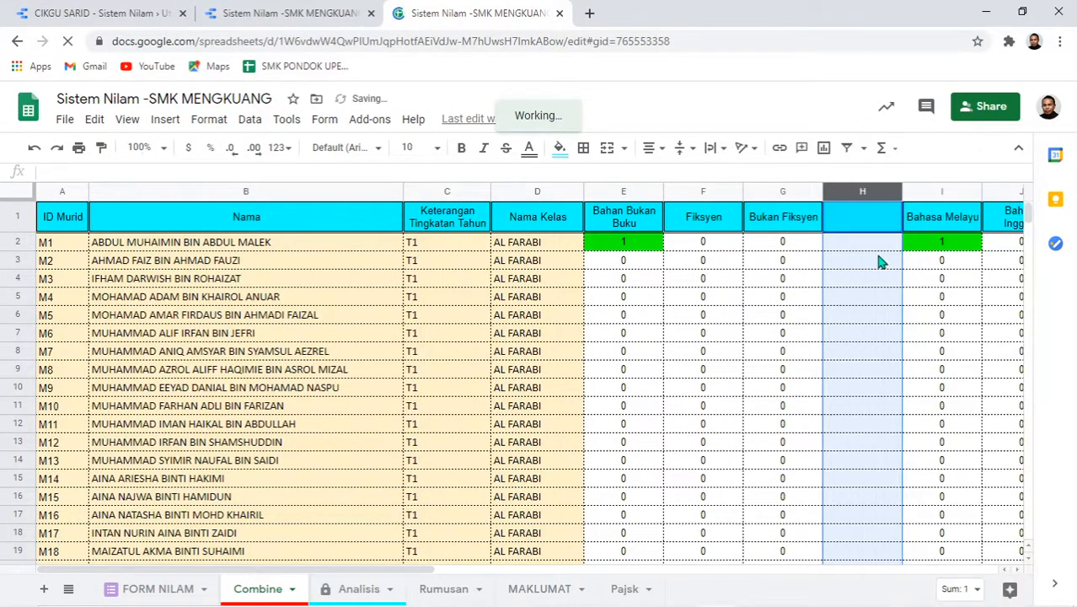
Insert a blank column before Bahasa Melayu in the Analisis sheet and select its empty header cell.
click(371, 588)
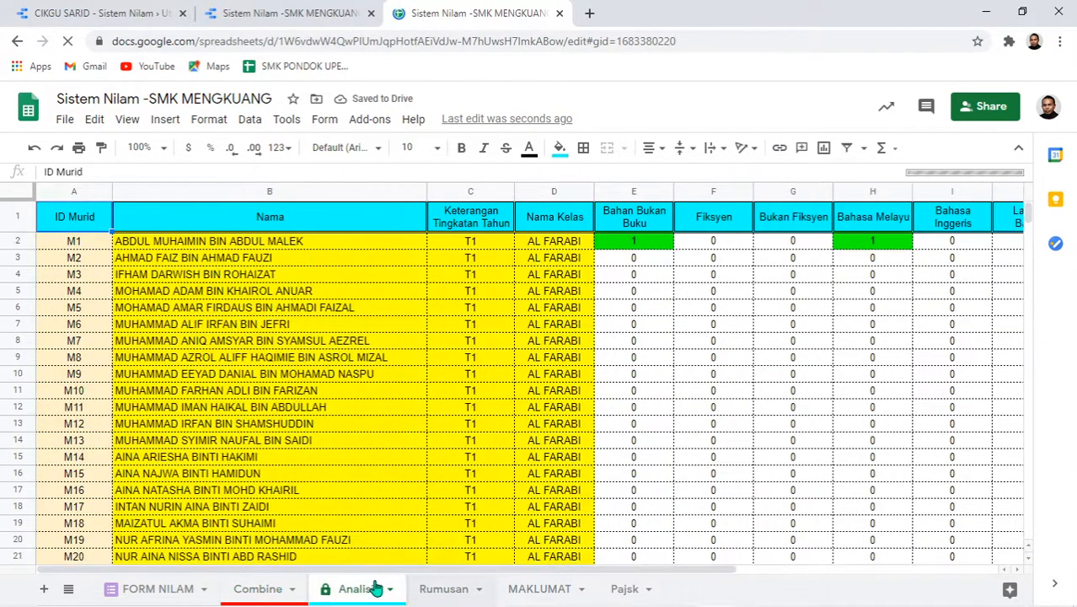
click(864, 195)
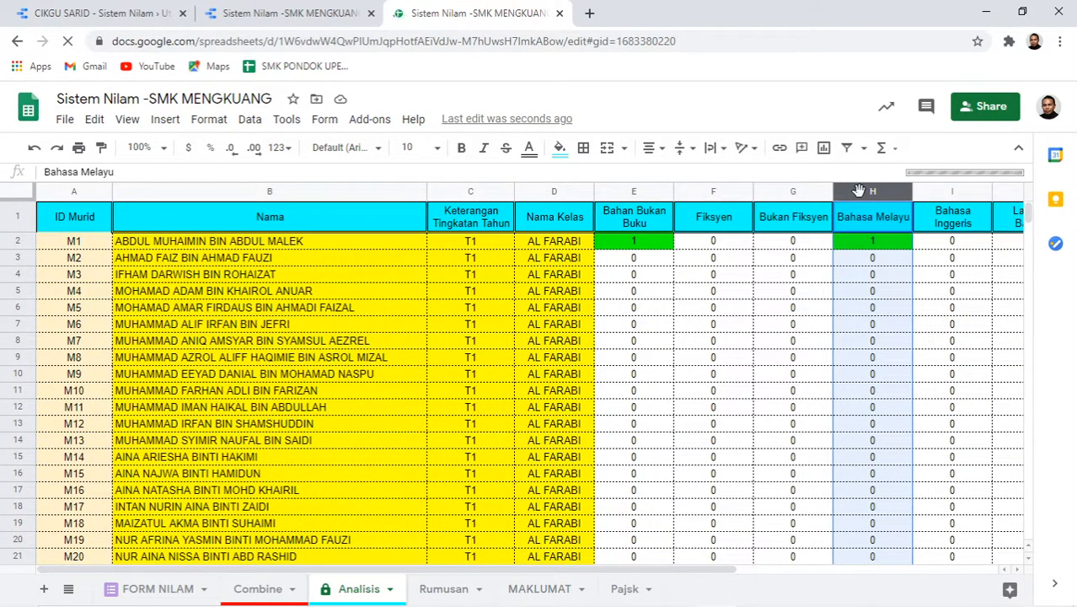
right_click(857, 191)
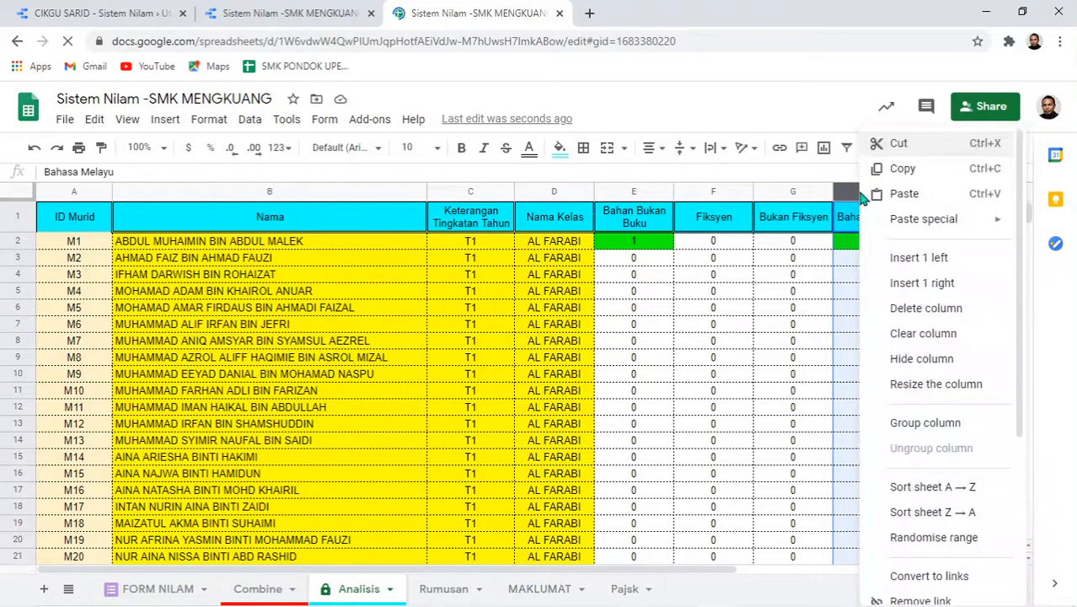
click(938, 266)
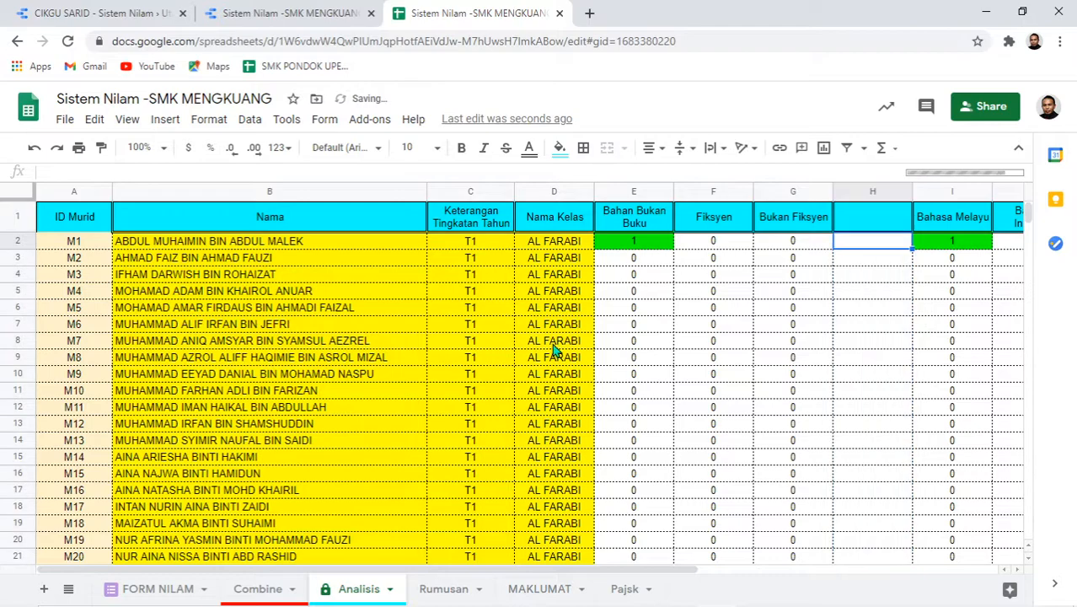
click(877, 224)
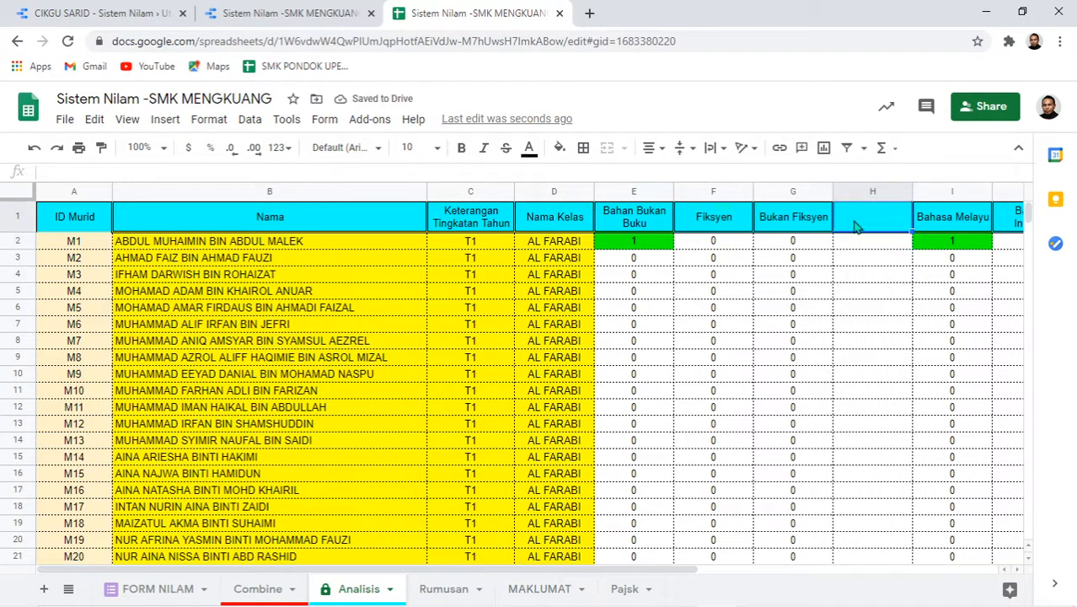
Insert a blank column between Bukan Fiksyen and Bahasa Melayu in the Rumusan sheet and select its header cell.
click(445, 589)
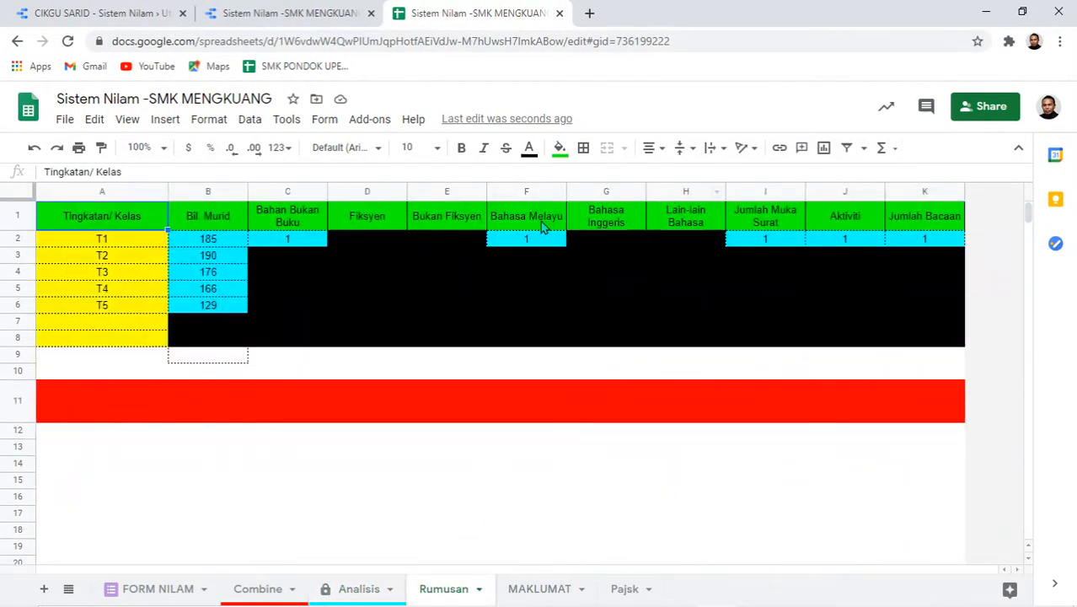
click(440, 221)
click(536, 223)
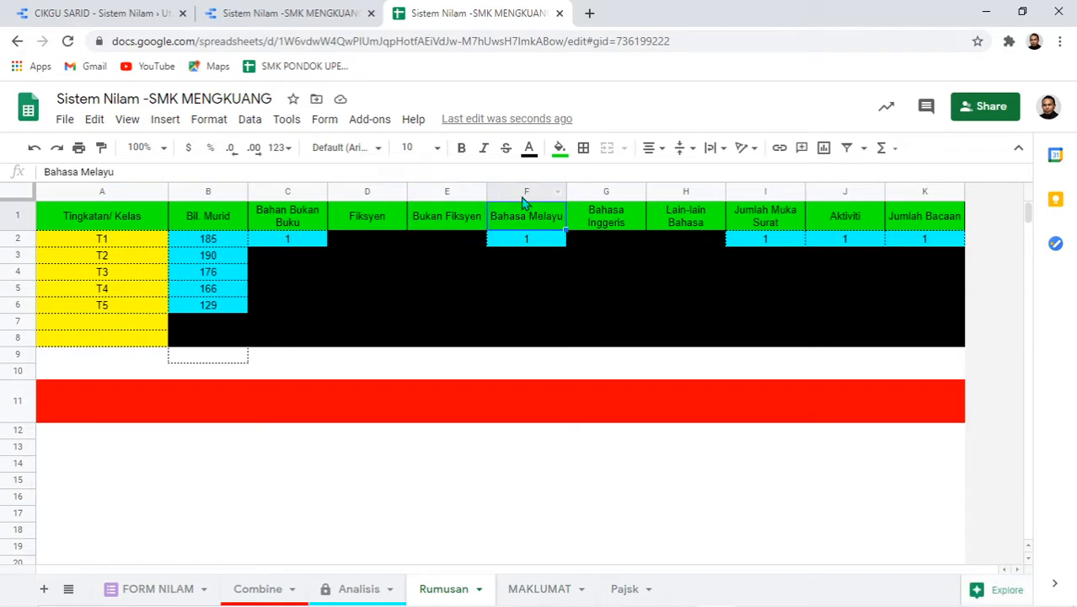
click(521, 193)
right_click(522, 195)
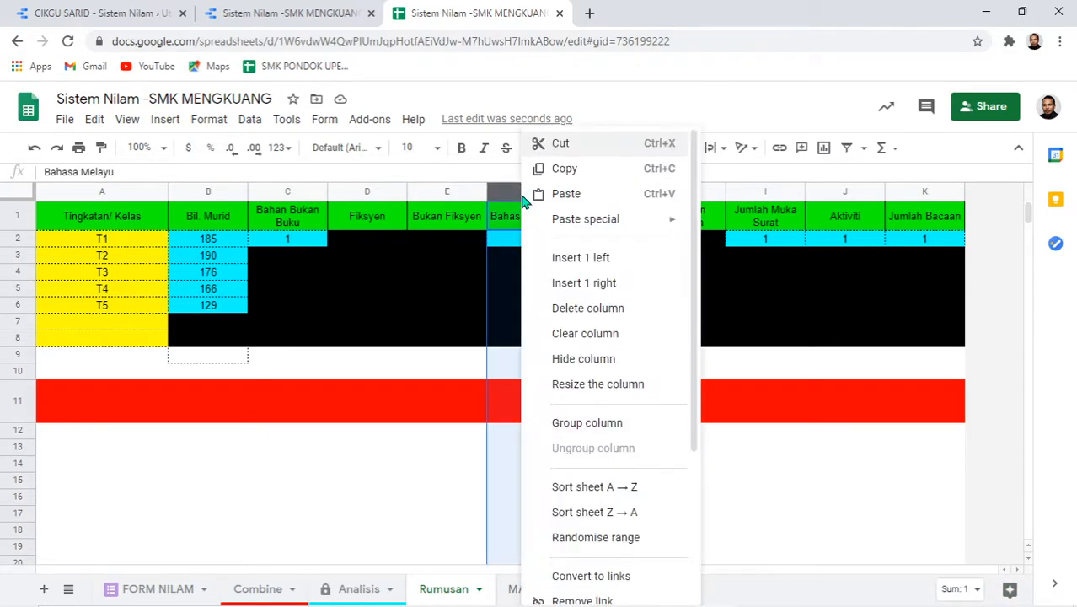
click(625, 264)
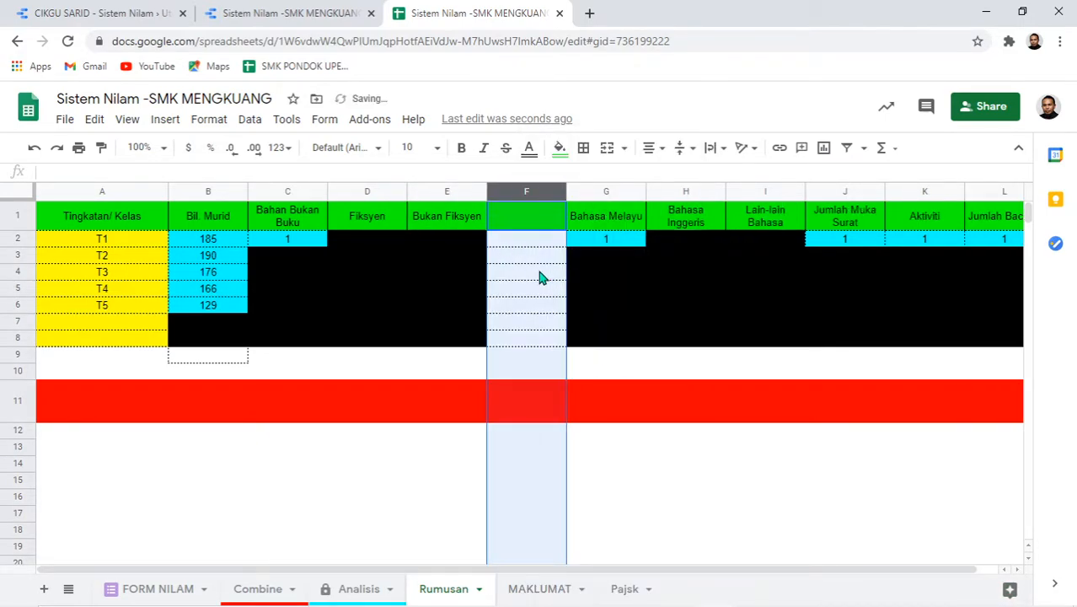
click(521, 226)
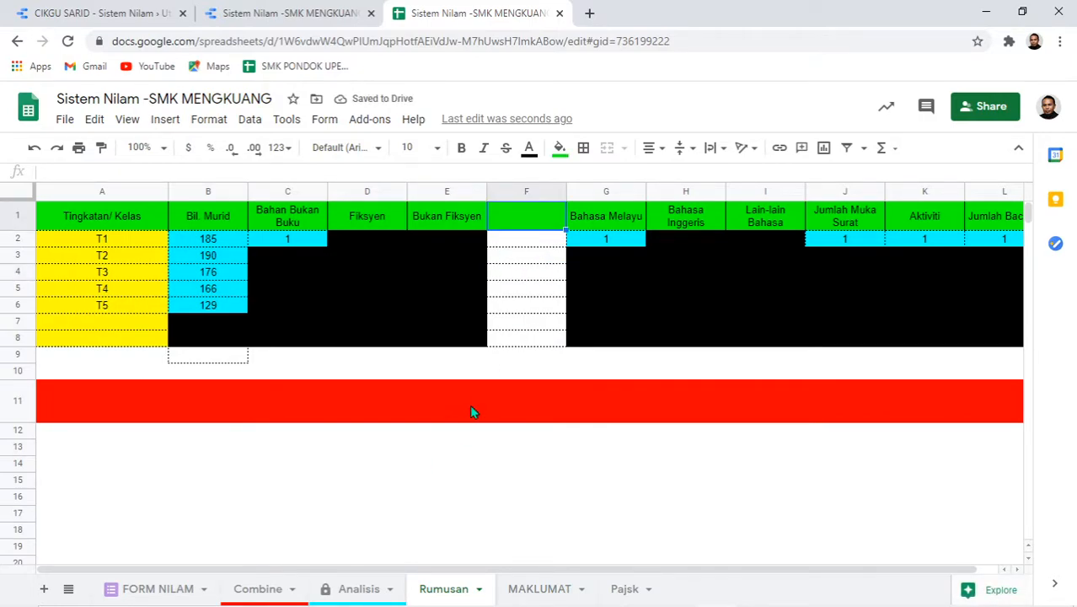
Edit the Google Form linked to the FORM NILAM sheet and add the option Bahan Digital to the KATEGORI question.
click(169, 585)
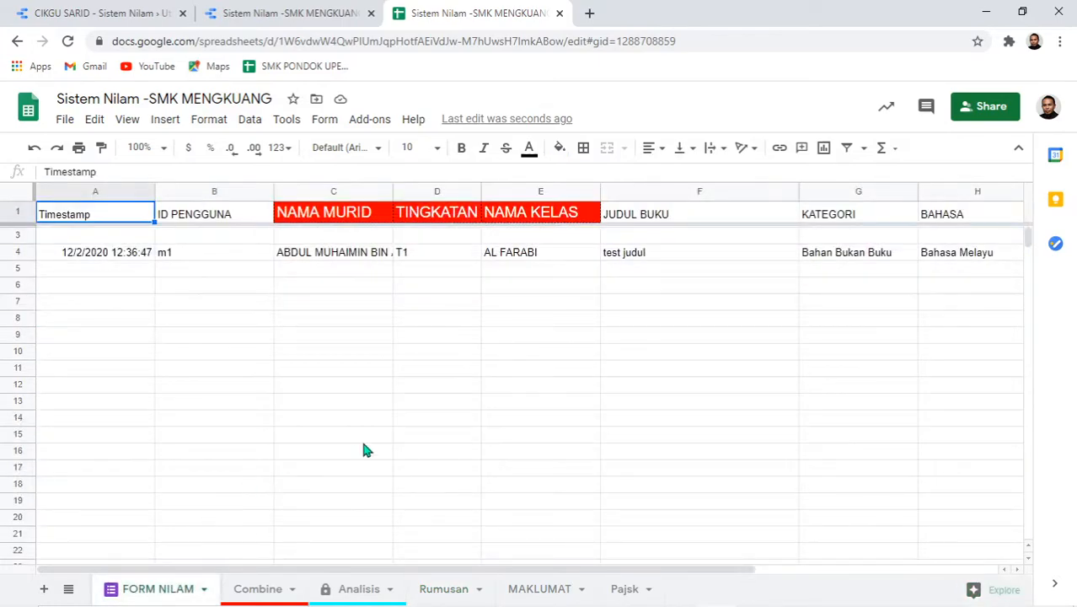
click(328, 125)
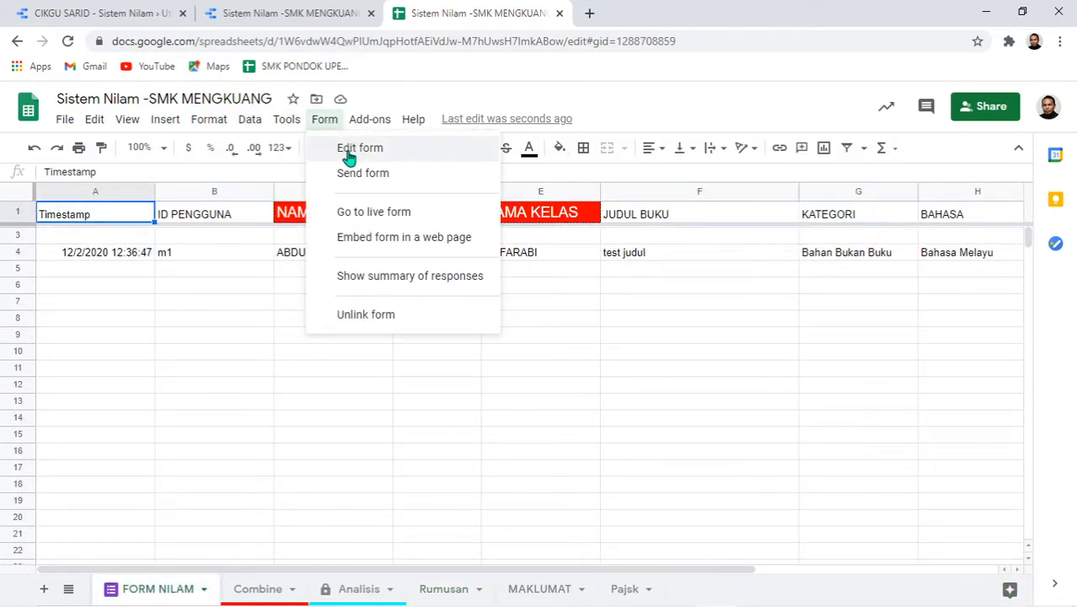
click(348, 156)
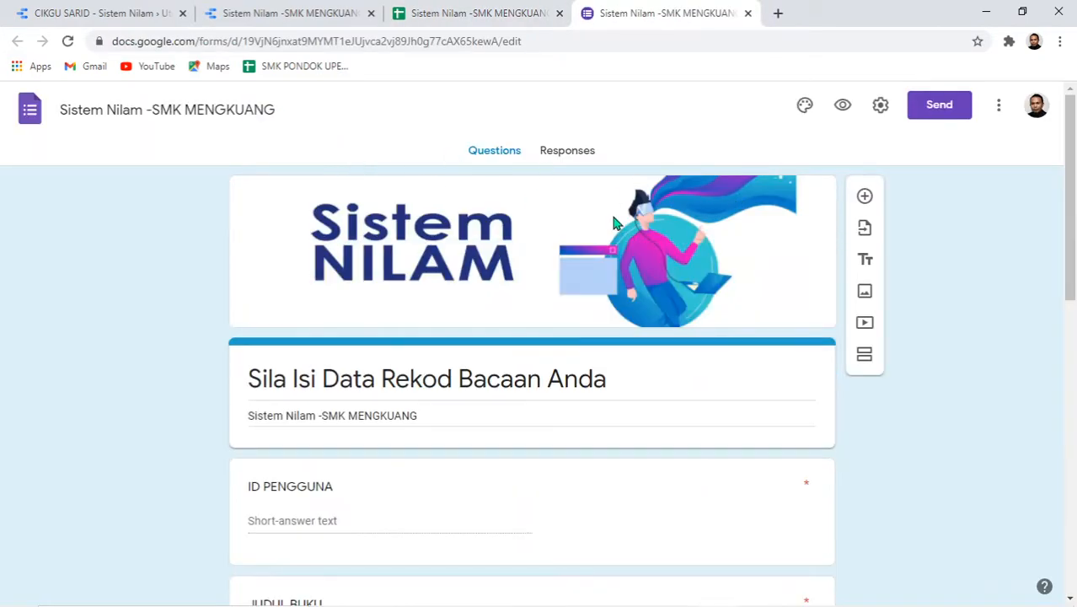
scroll(428, 303, down, 5)
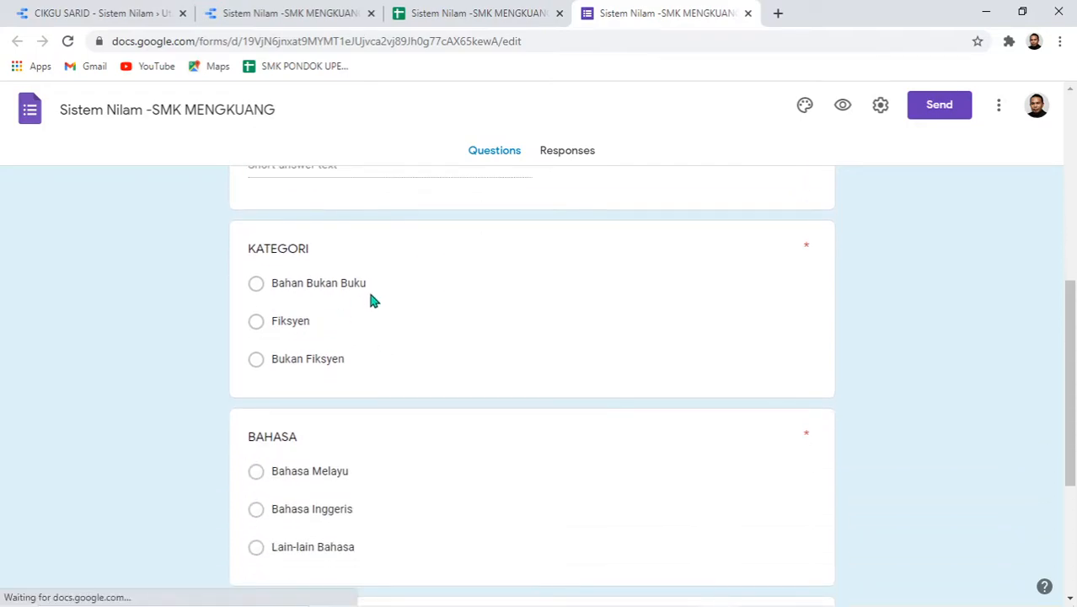
click(337, 364)
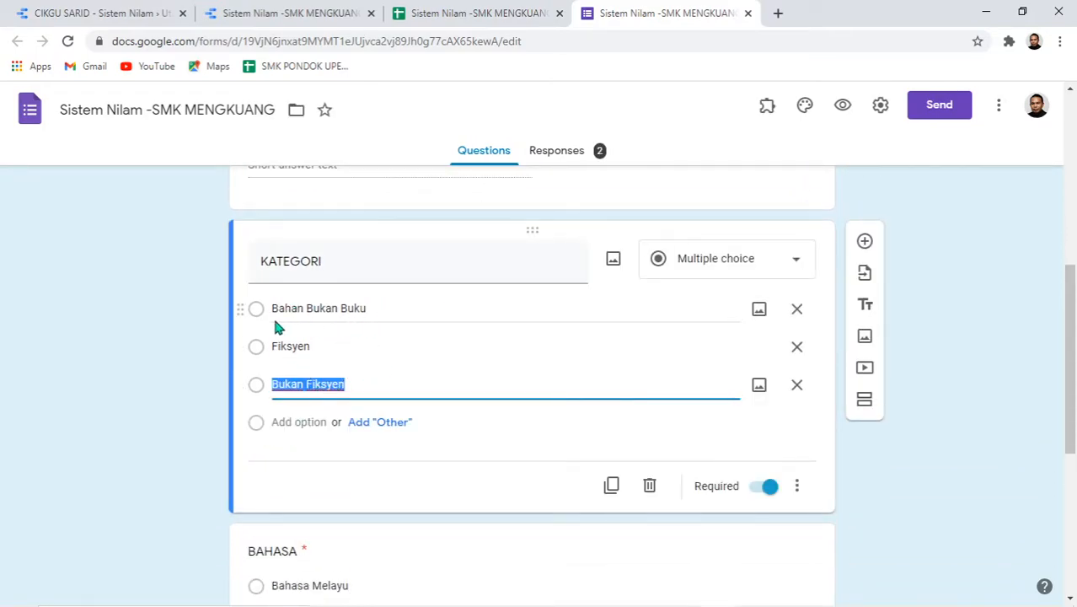
click(305, 424)
text(Bahan Digital)
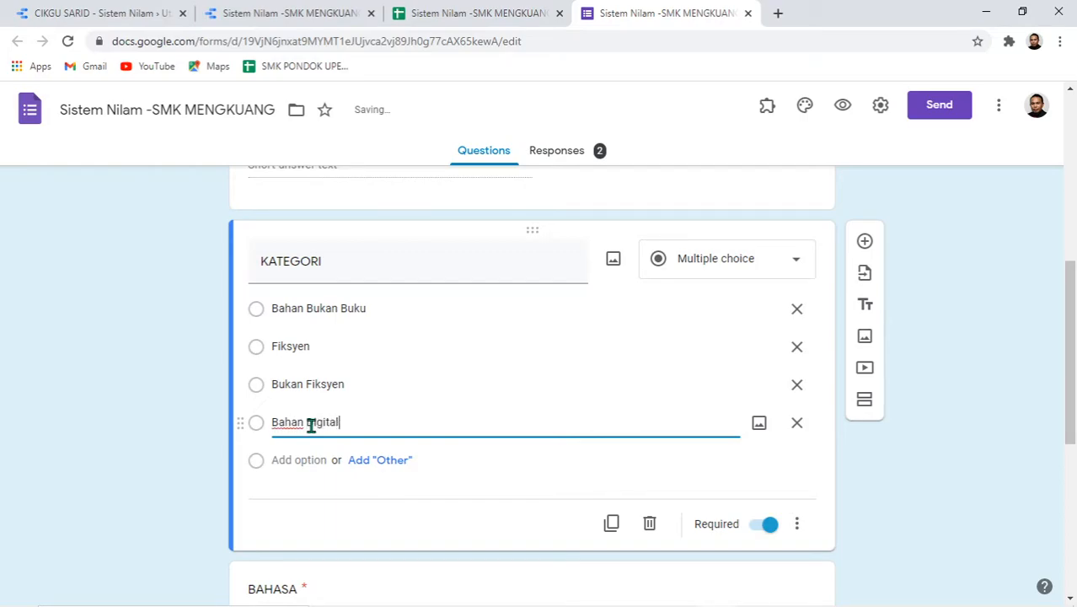
Preview the form, open the response form through Daftar Bacaan in the Data Studio report, and close the spreadsheet and other form tabs.
click(841, 107)
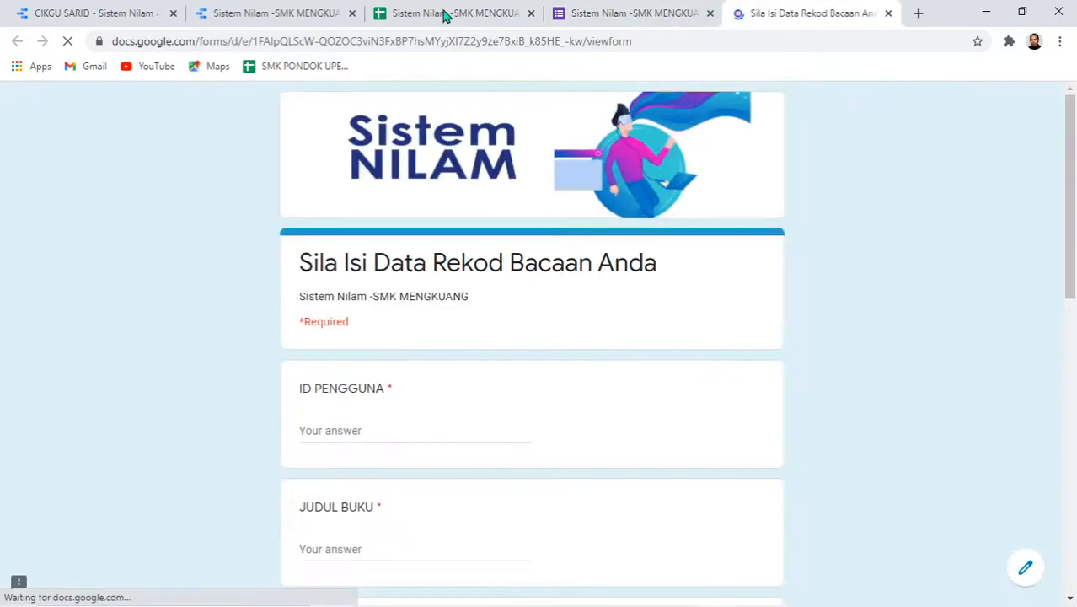
click(285, 10)
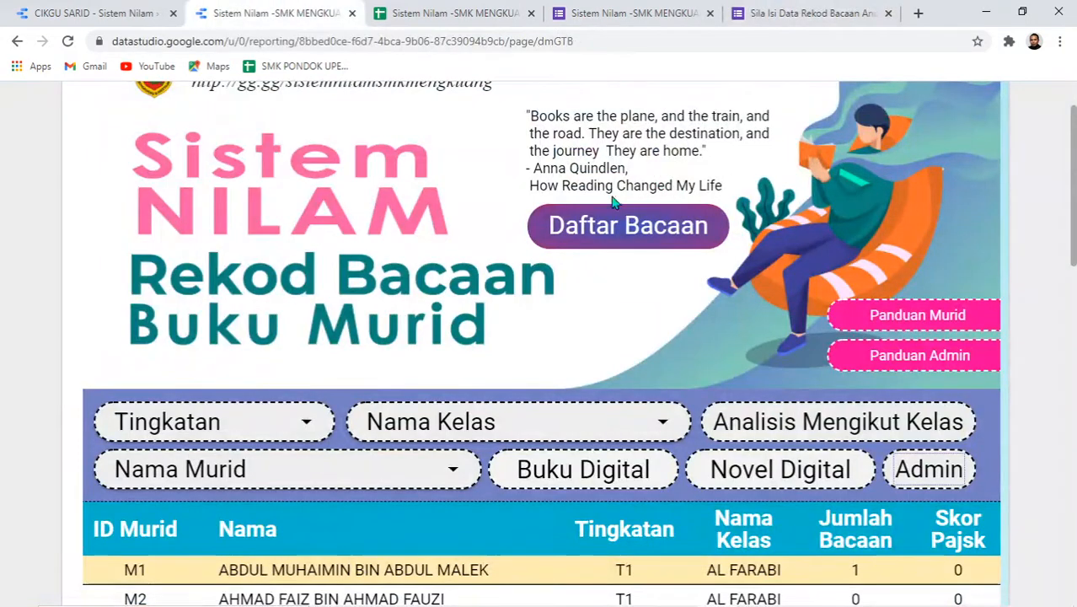
click(623, 229)
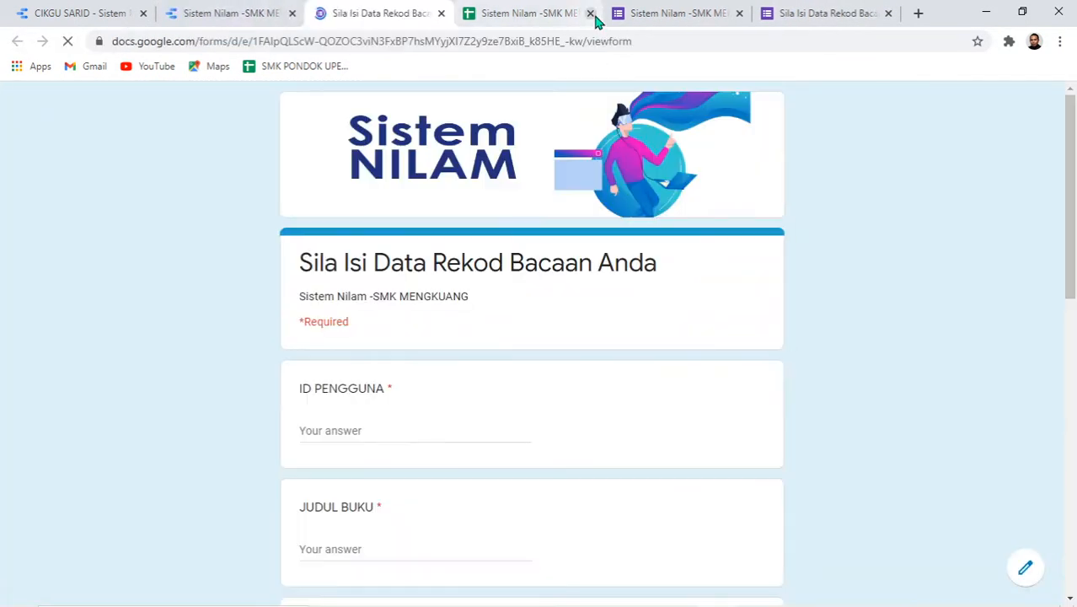
click(591, 13)
click(590, 13)
click(590, 13)
Fill in the user ID, enter cat as the JUDUL BUKU and choose Bahan Digital as the KATEGORI.
text(m2)
scroll(351, 482, down, 1)
click(370, 473)
text(cat)
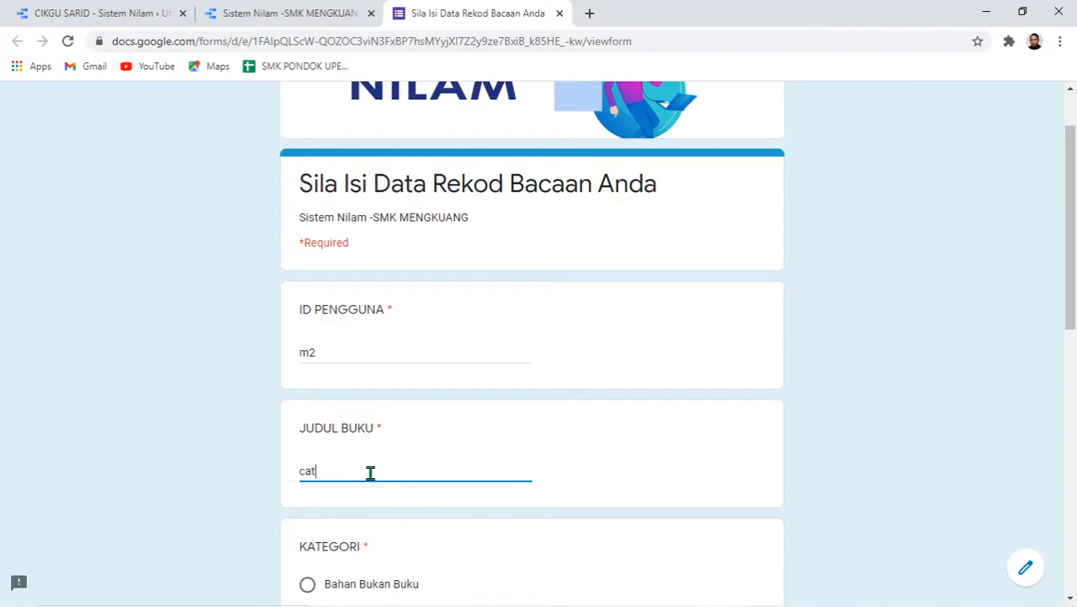
scroll(370, 473, down, 2)
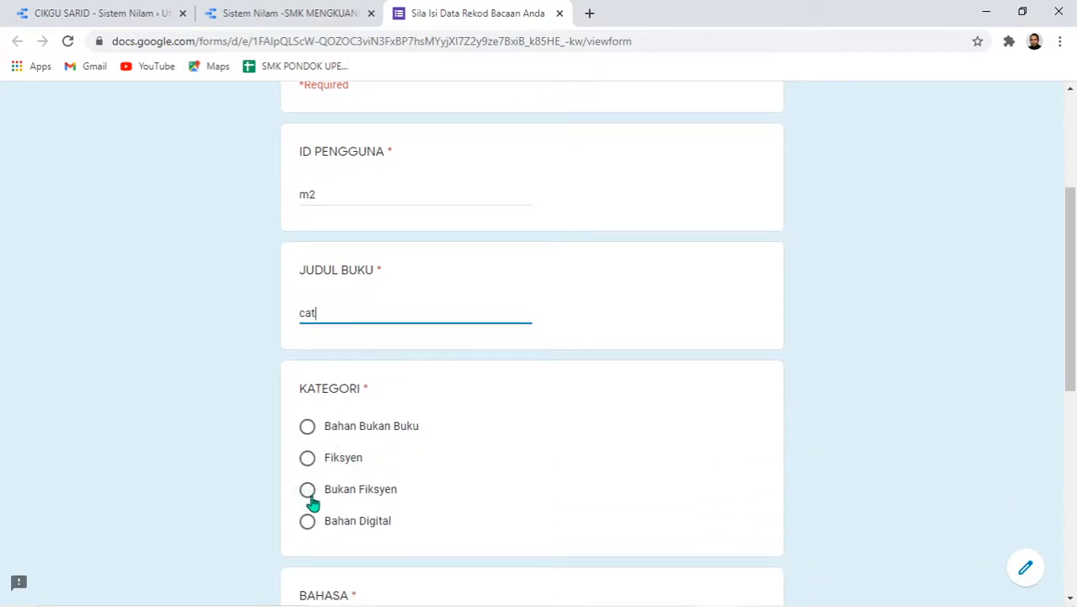
click(309, 523)
scroll(424, 484, down, 2)
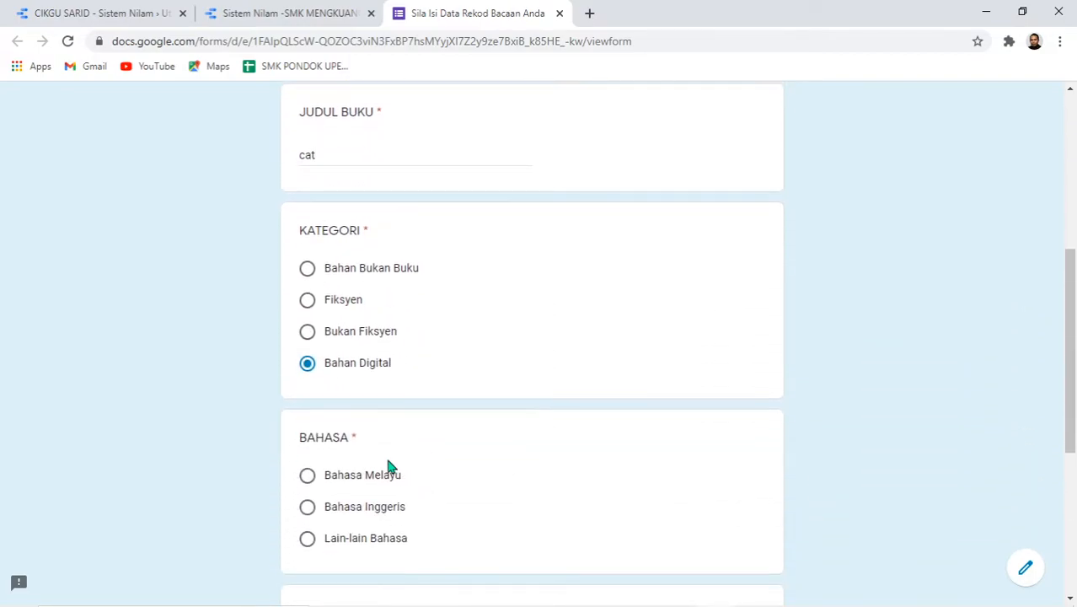
Choose Bahasa Inggeris as the language, complete the page and activity counts with 1 activity, and submit the response.
scroll(346, 388, down, 2)
click(307, 349)
scroll(362, 381, down, 2)
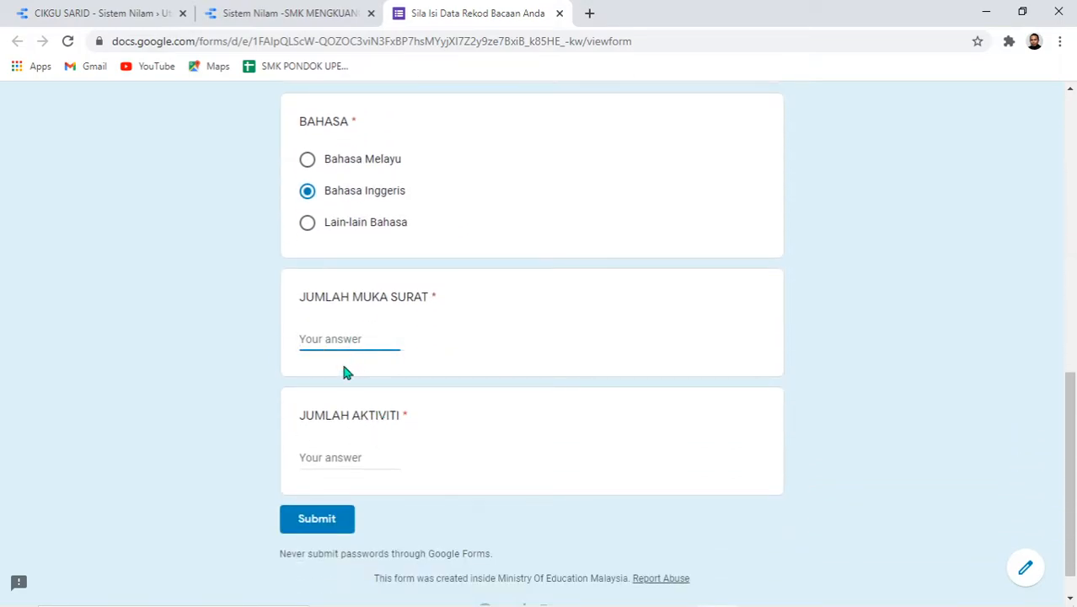
click(330, 455)
text(1)
click(332, 517)
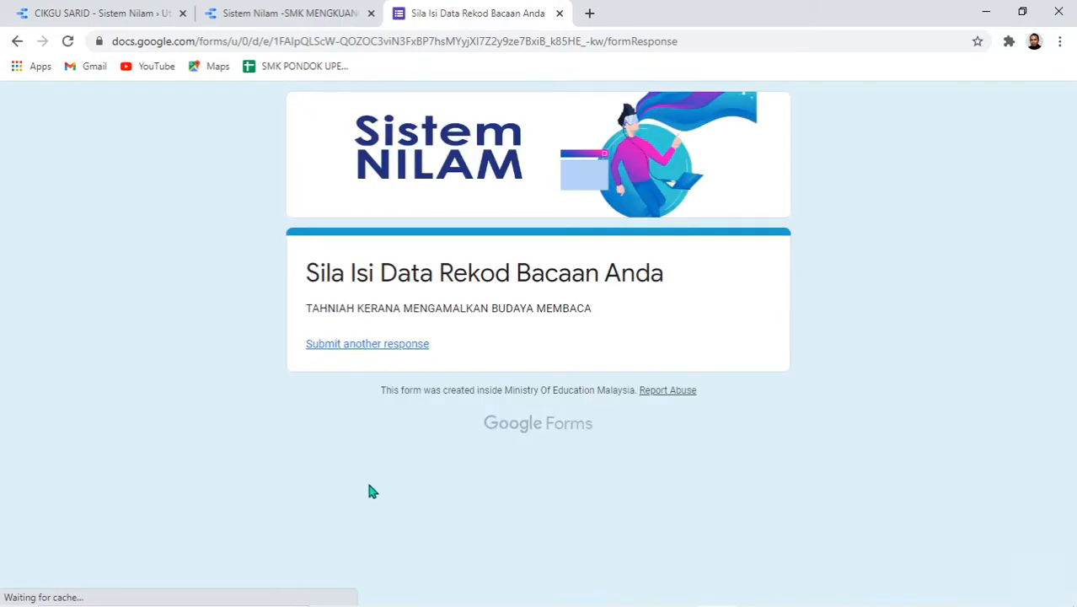
Open the response spreadsheet through the Data Studio report's Admin link and copy the Bahan Digital entry from the newest response.
click(342, 10)
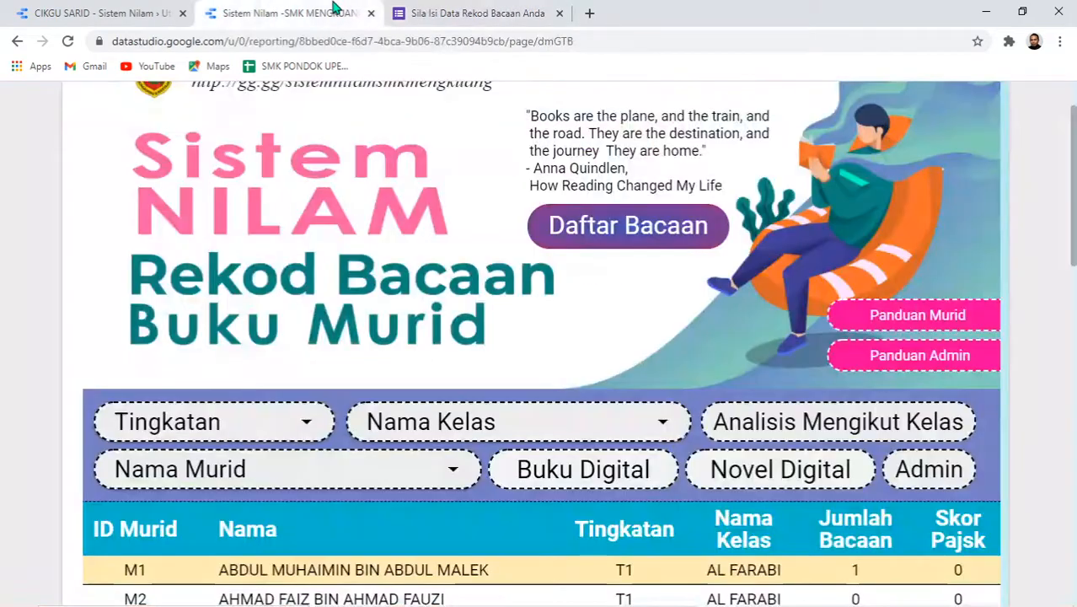
click(908, 479)
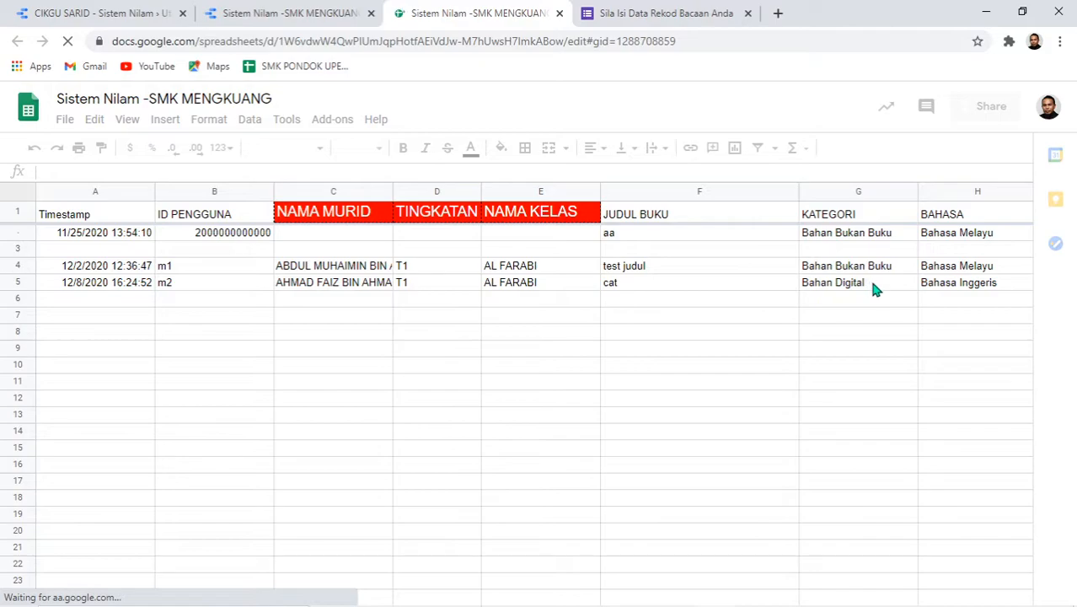
click(836, 294)
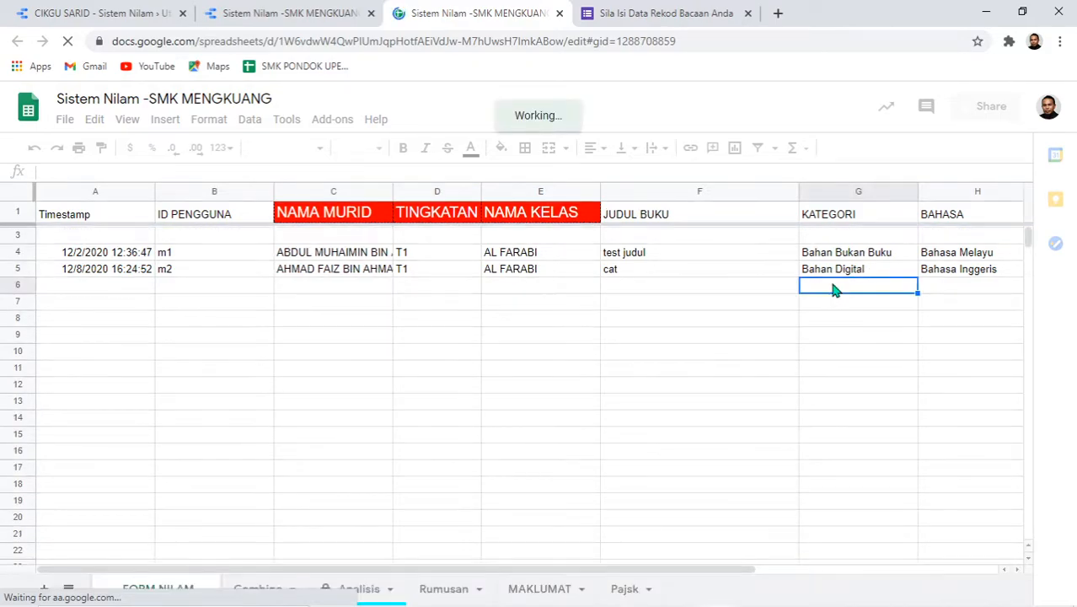
click(849, 273)
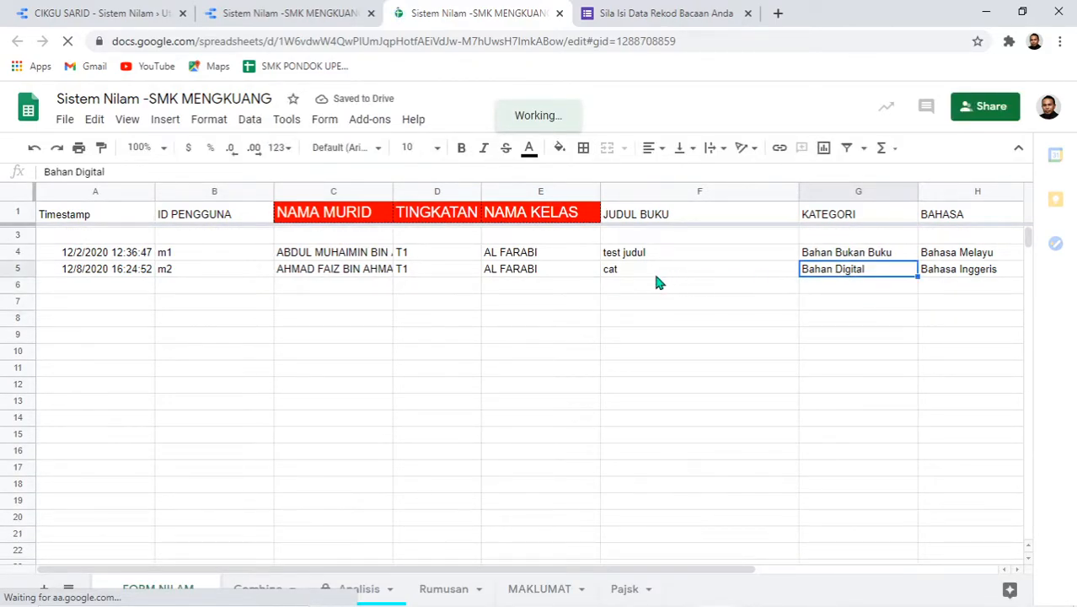
right_click(863, 262)
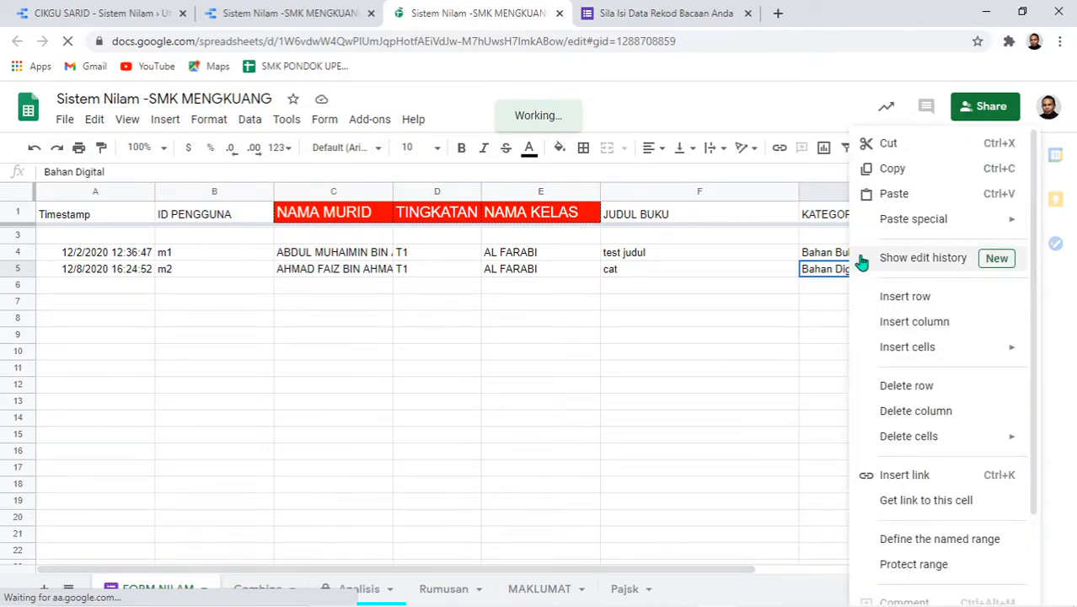
click(898, 175)
Paste the copied Bahan Digital text as values only into header cell H1 of the Combine sheet.
click(262, 589)
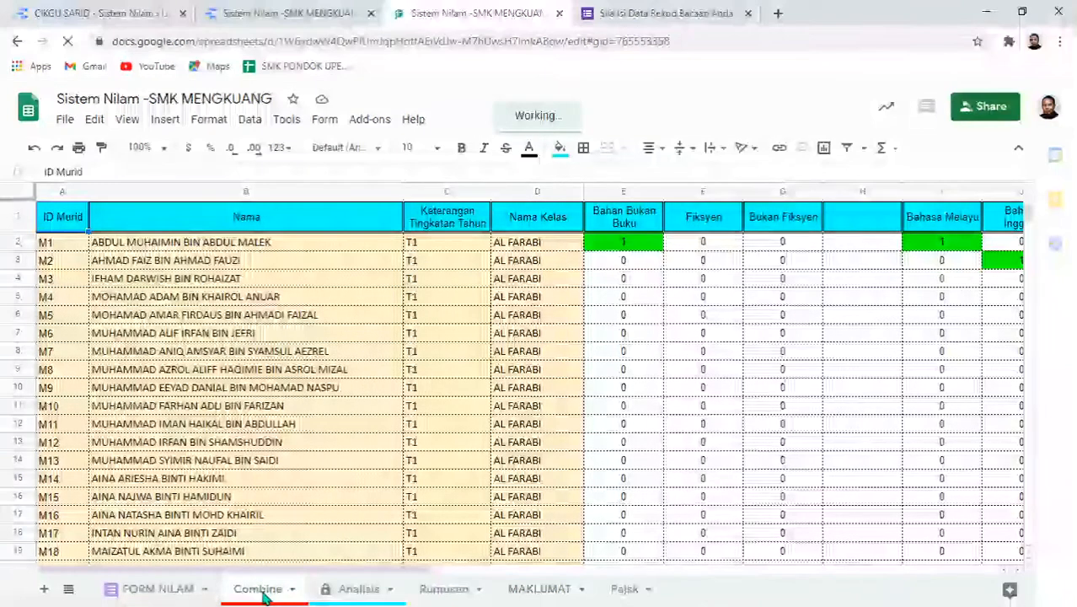
click(839, 226)
right_click(838, 226)
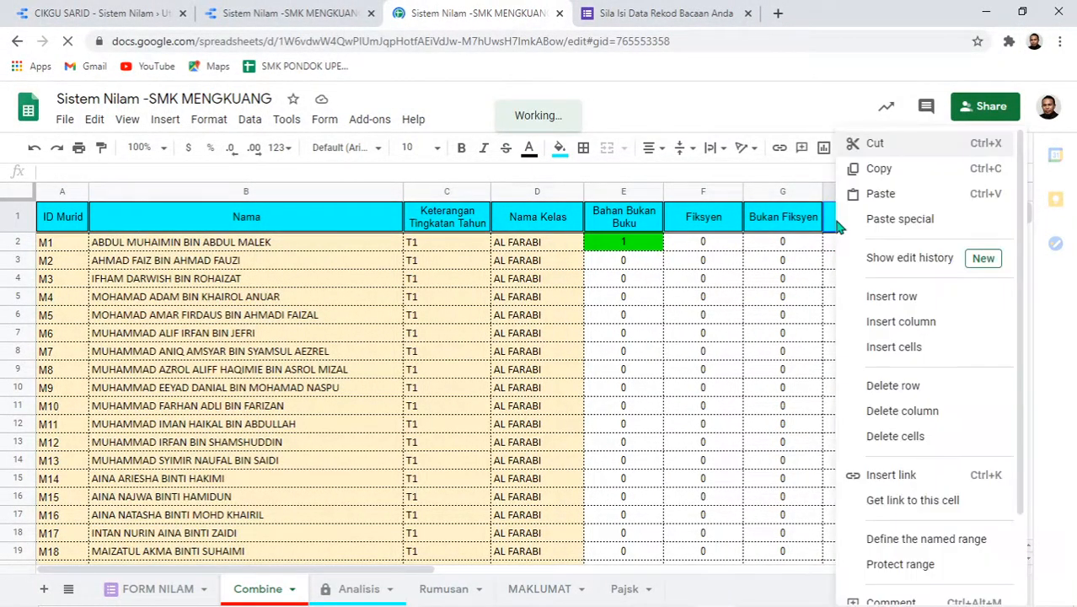
mouse_move(897, 222)
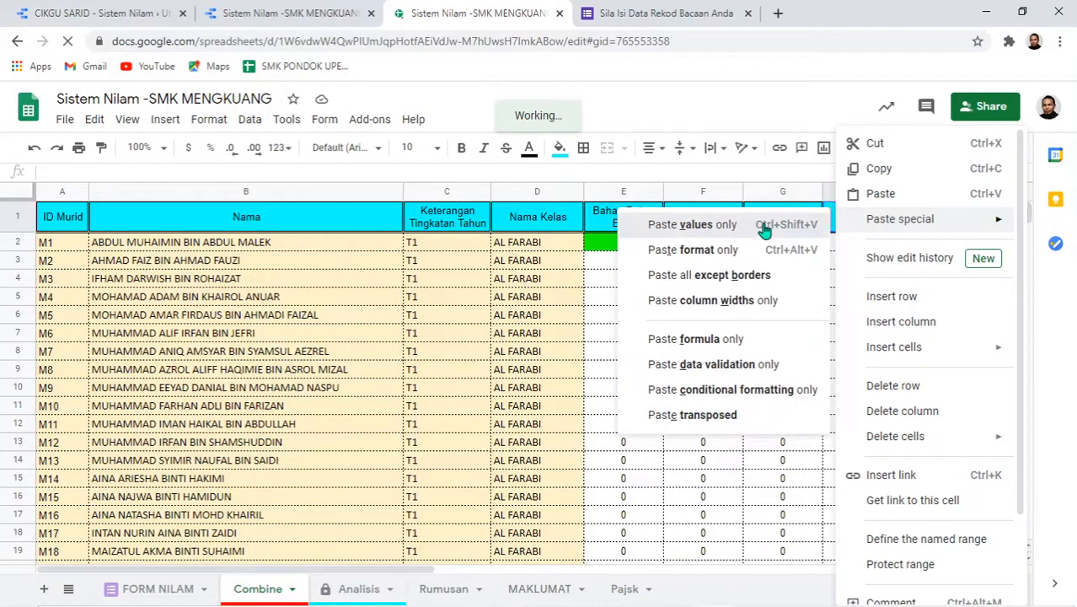
click(766, 227)
Paste Bahan Digital as values only into the empty header cell H1 of the Analisis sheet.
click(358, 592)
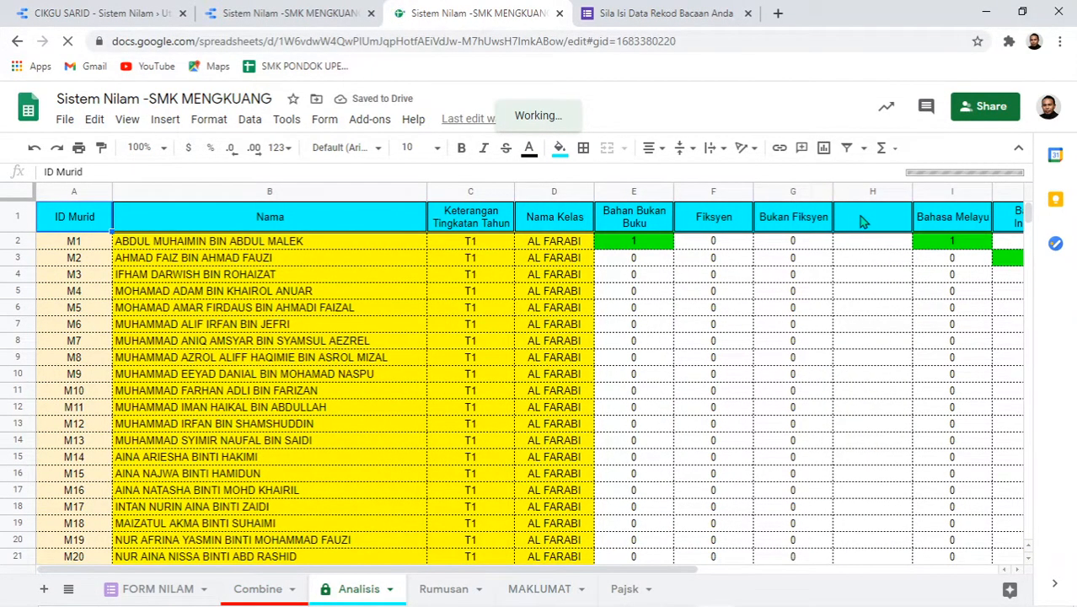
click(864, 221)
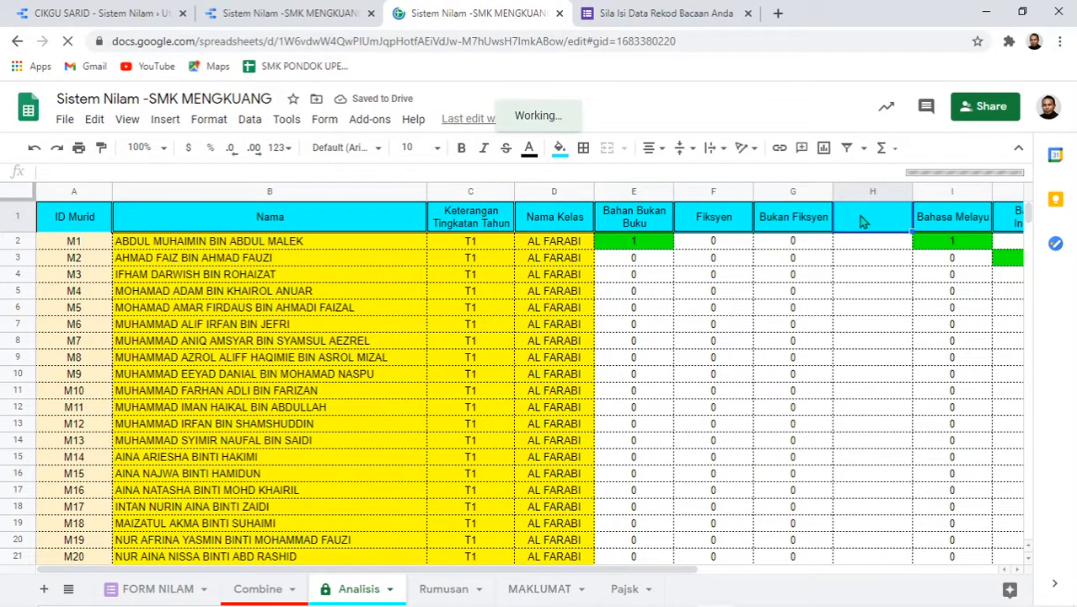
right_click(864, 221)
mouse_move(910, 226)
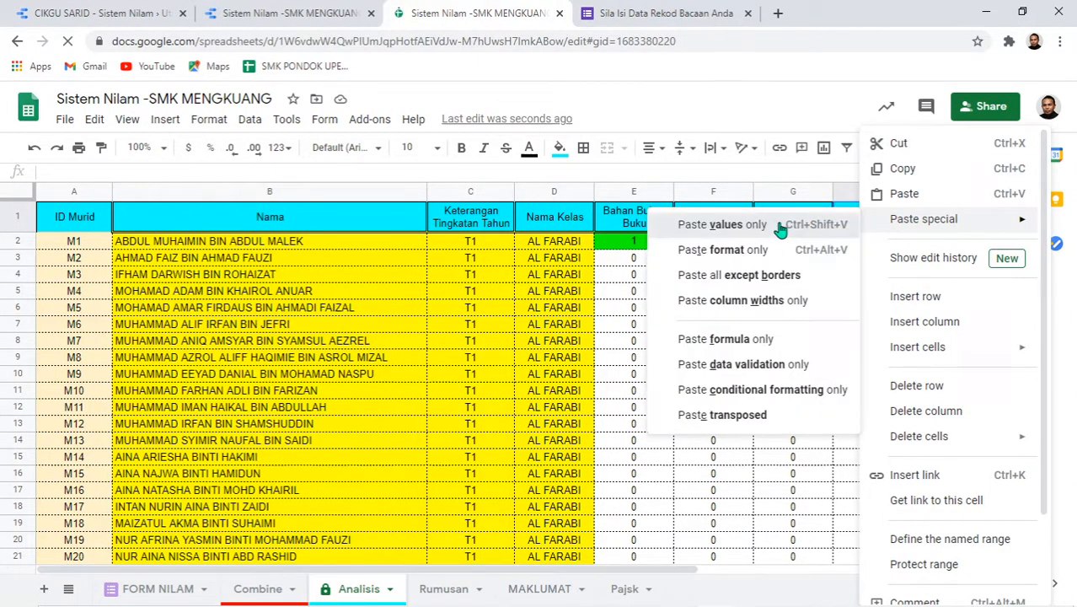
click(722, 224)
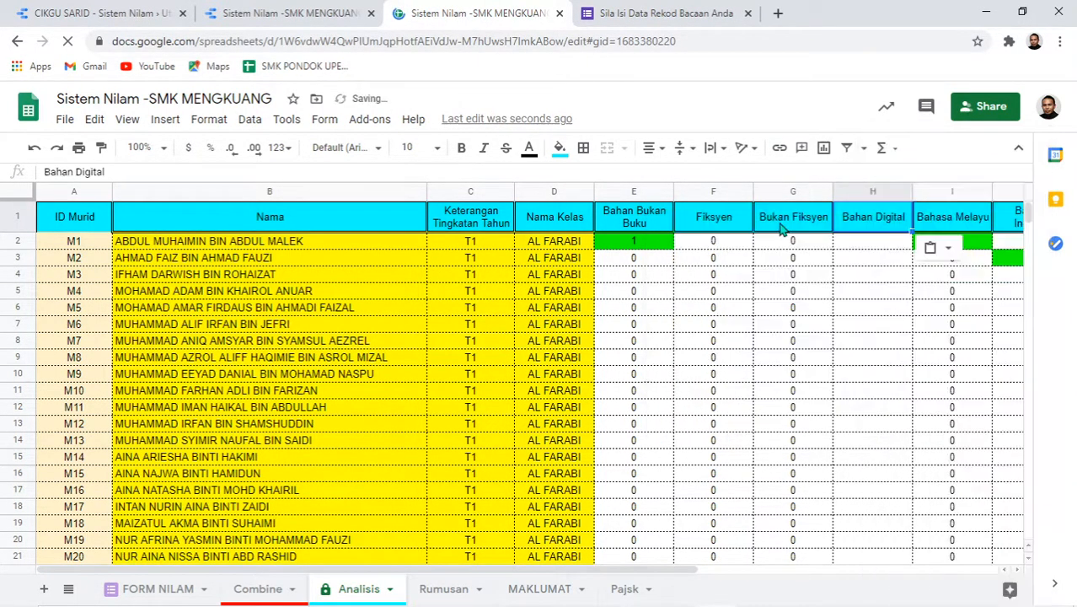
Paste Bahan Digital as values only into the empty header cell F1 of the Rumusan sheet.
click(442, 588)
click(515, 214)
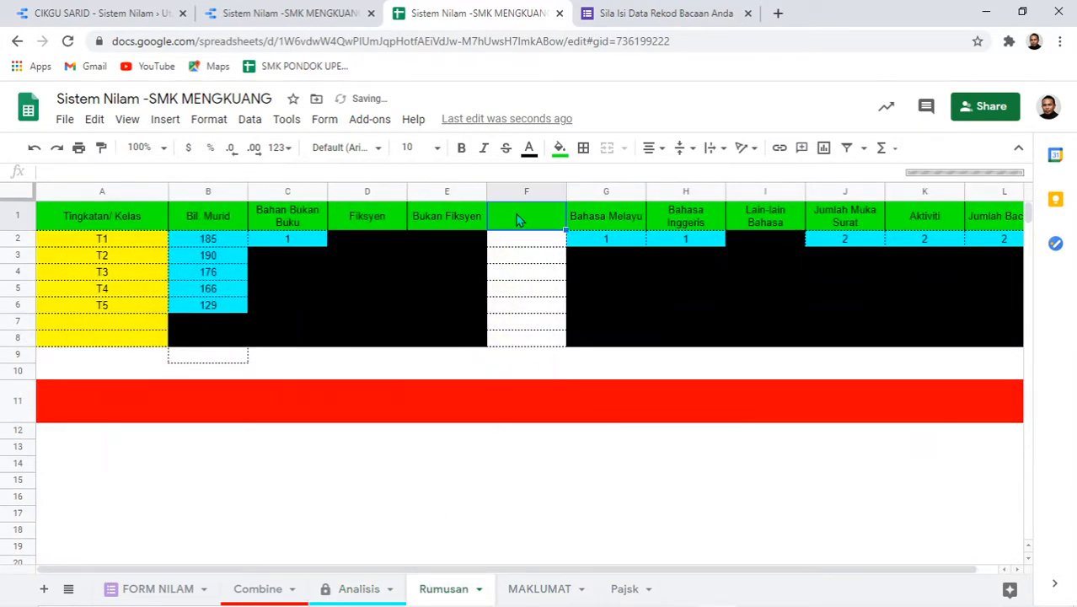
right_click(516, 214)
mouse_move(620, 221)
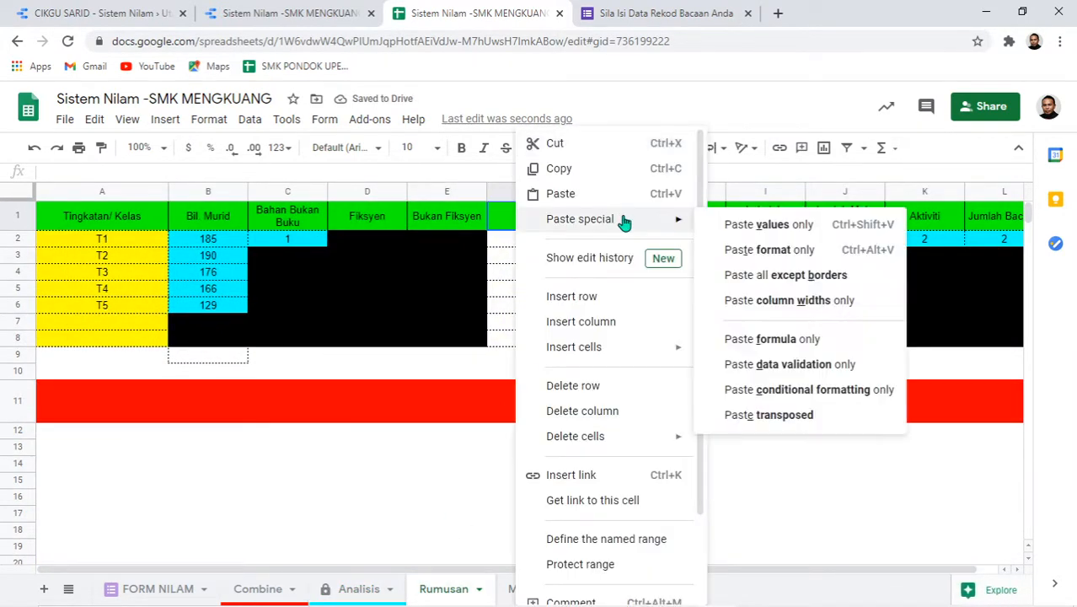
click(796, 225)
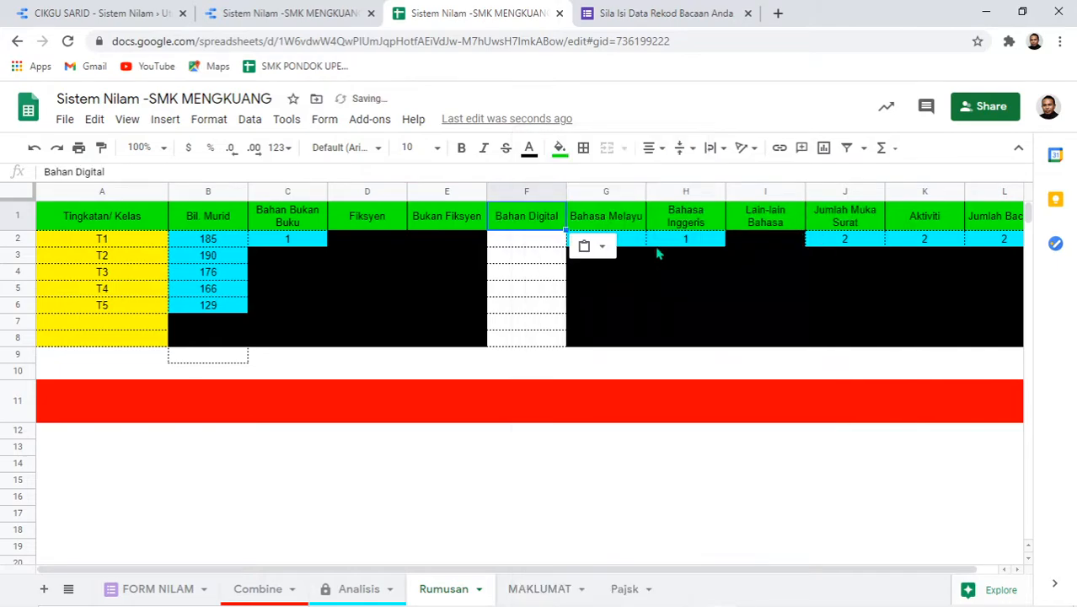
In the Combine sheet, fill the Bukan Fiksyen formula from G2 across to H2 and check the Bahan Digital column.
click(258, 589)
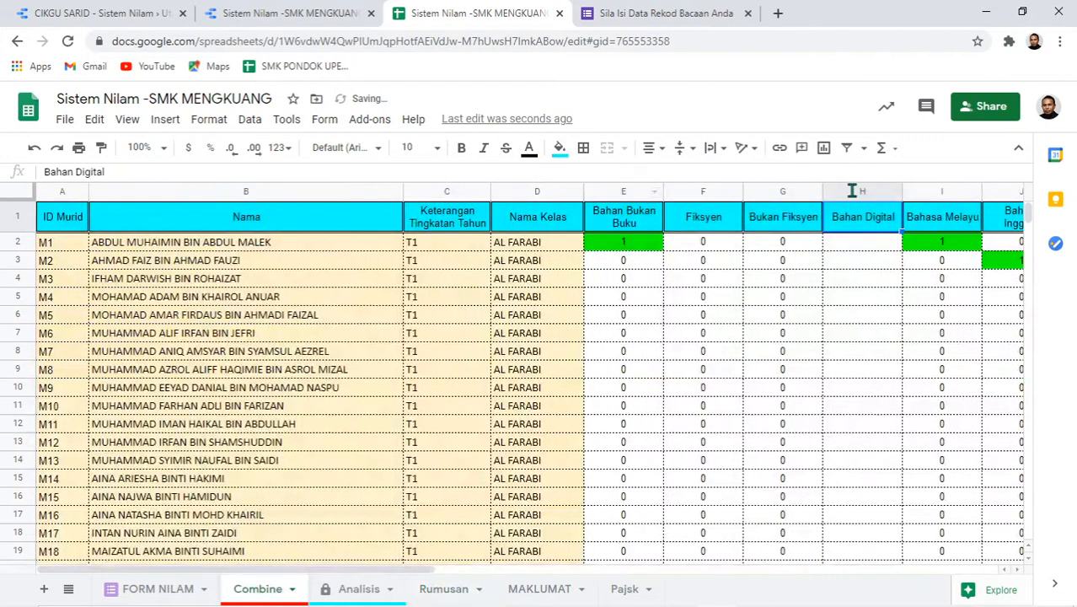
click(799, 246)
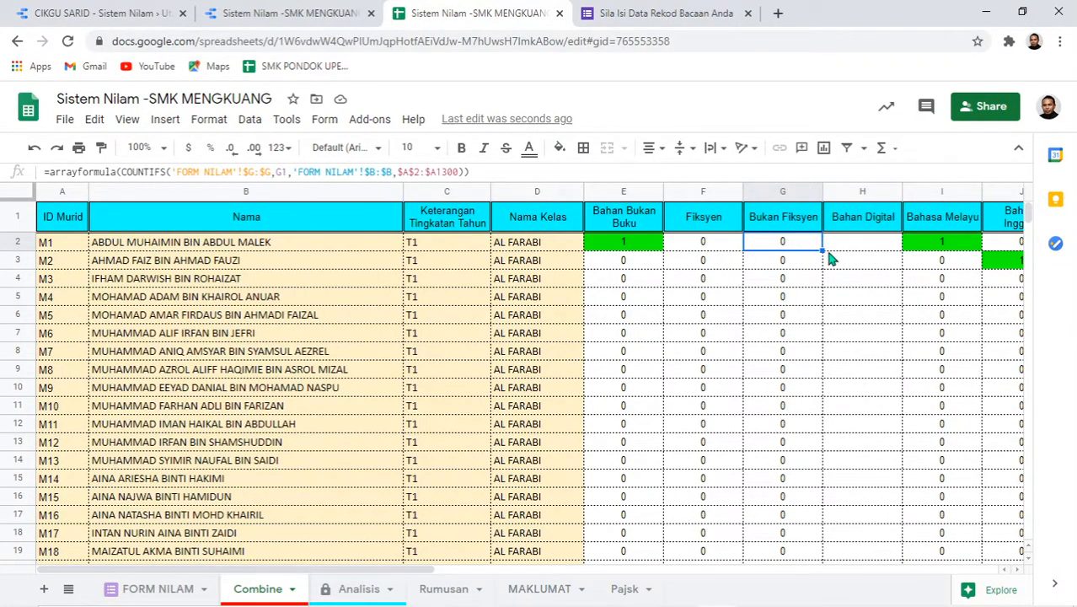
drag(823, 250, 868, 249)
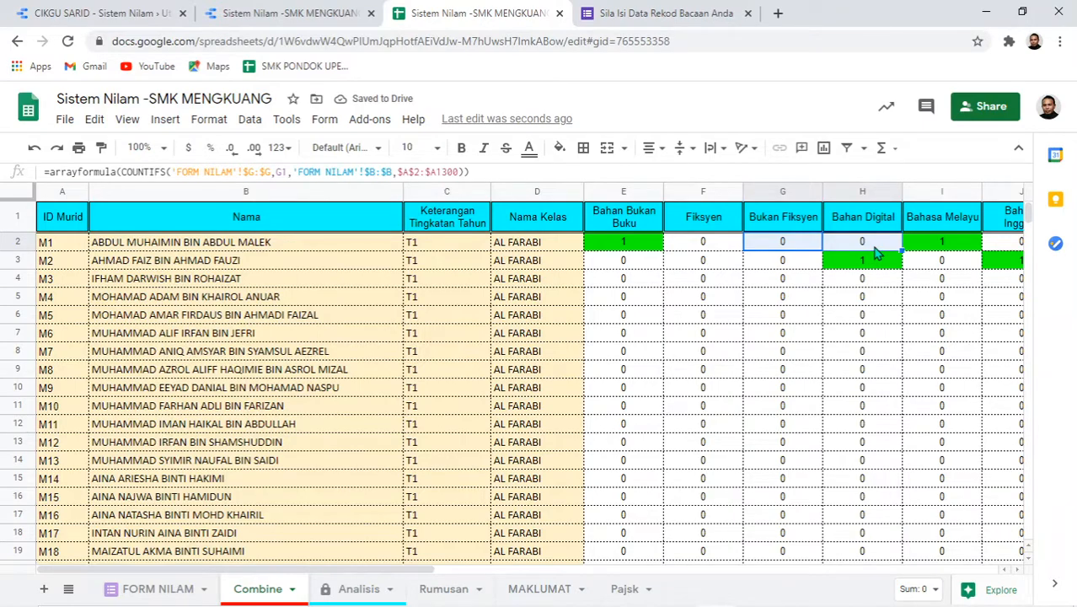
click(852, 266)
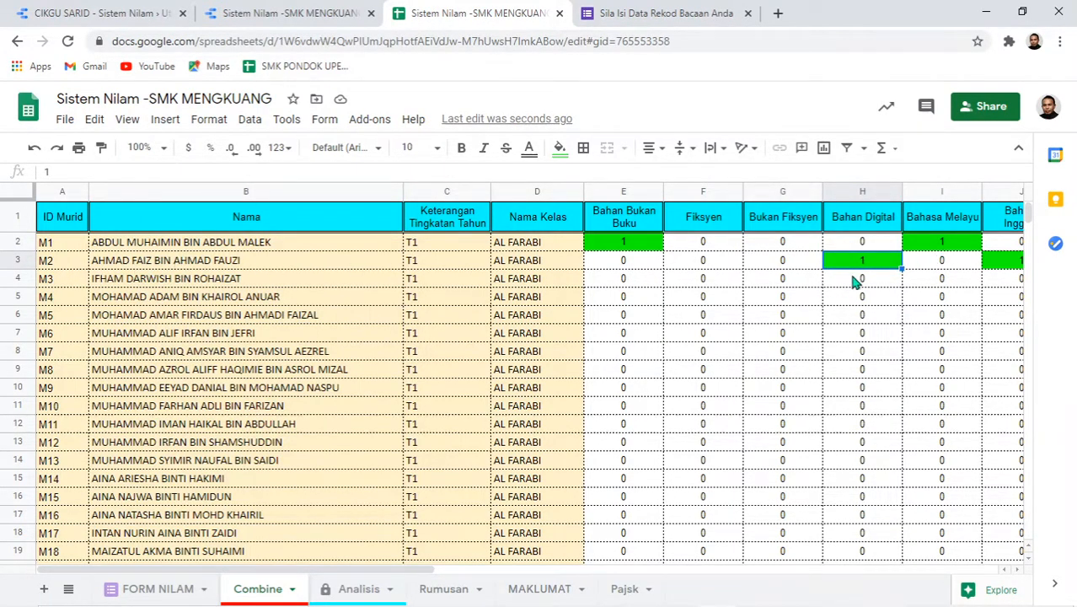
scroll(885, 368, down, 7)
scroll(885, 368, down, 4)
scroll(856, 410, up, 12)
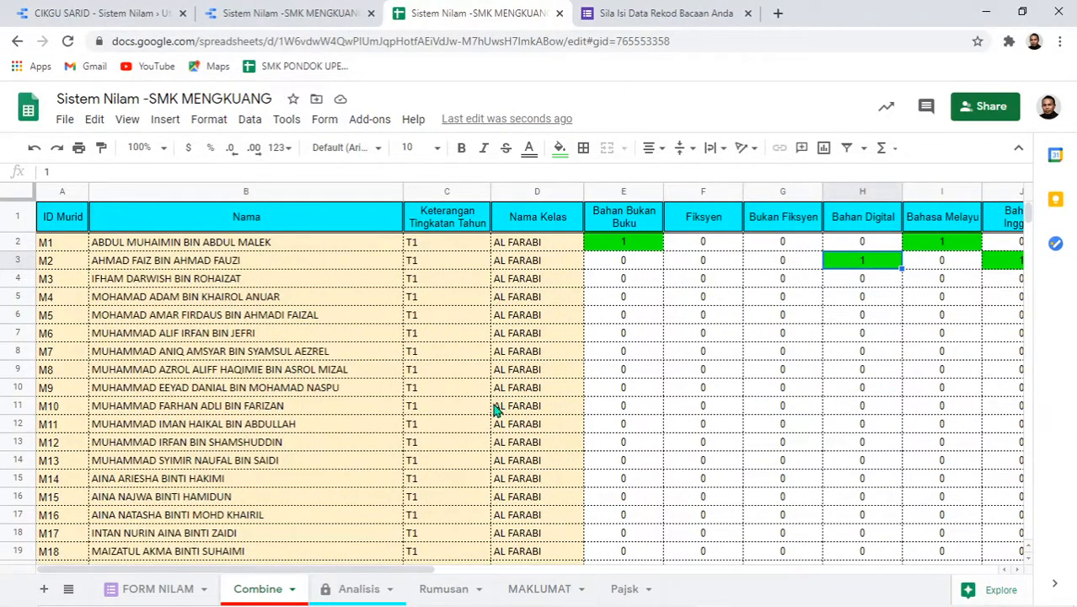
Examine the Bukan Fiksyen formula in cell G2 of the Analisis sheet as the model for the Bahan Digital column.
click(339, 590)
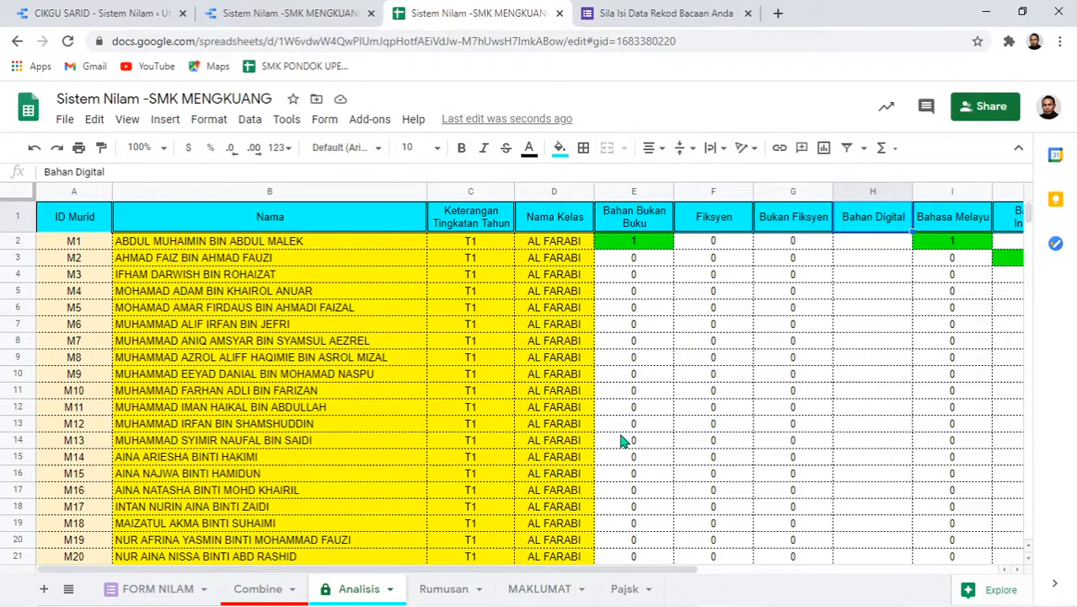
click(871, 242)
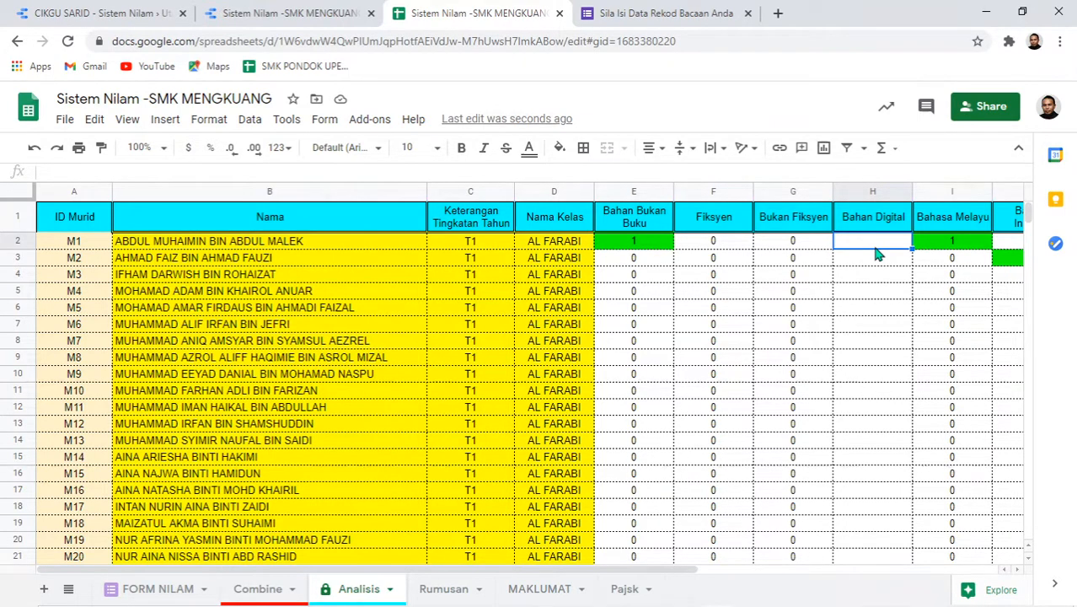
click(822, 245)
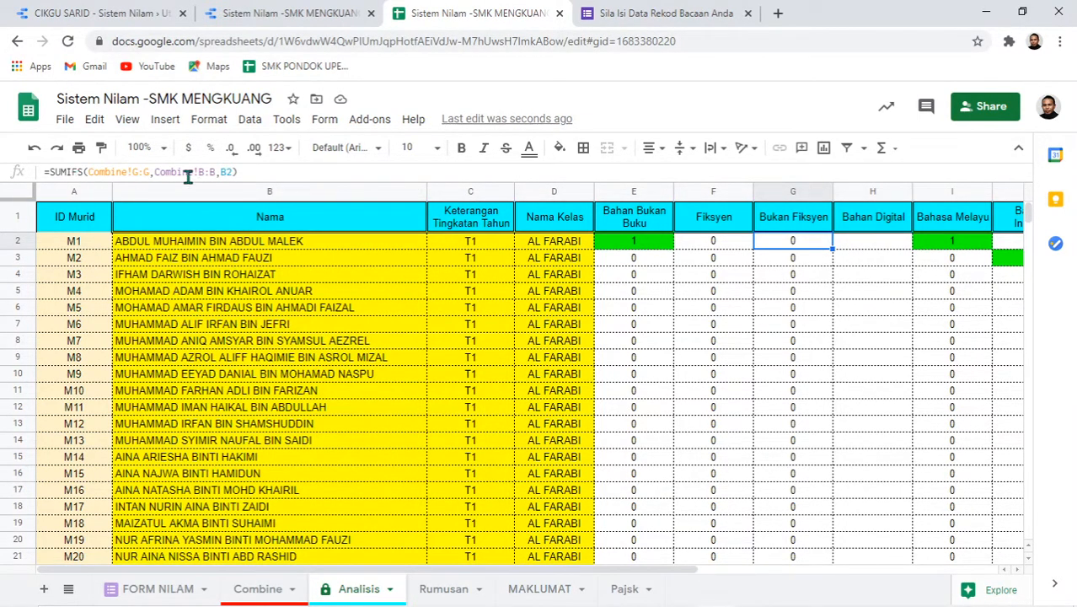
click(881, 246)
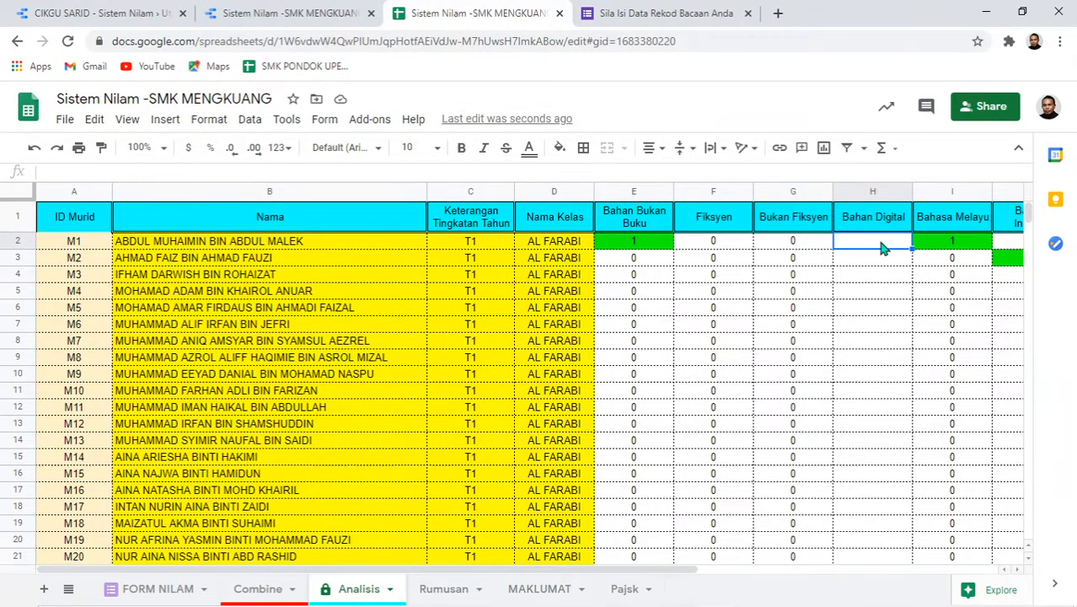
text(=)
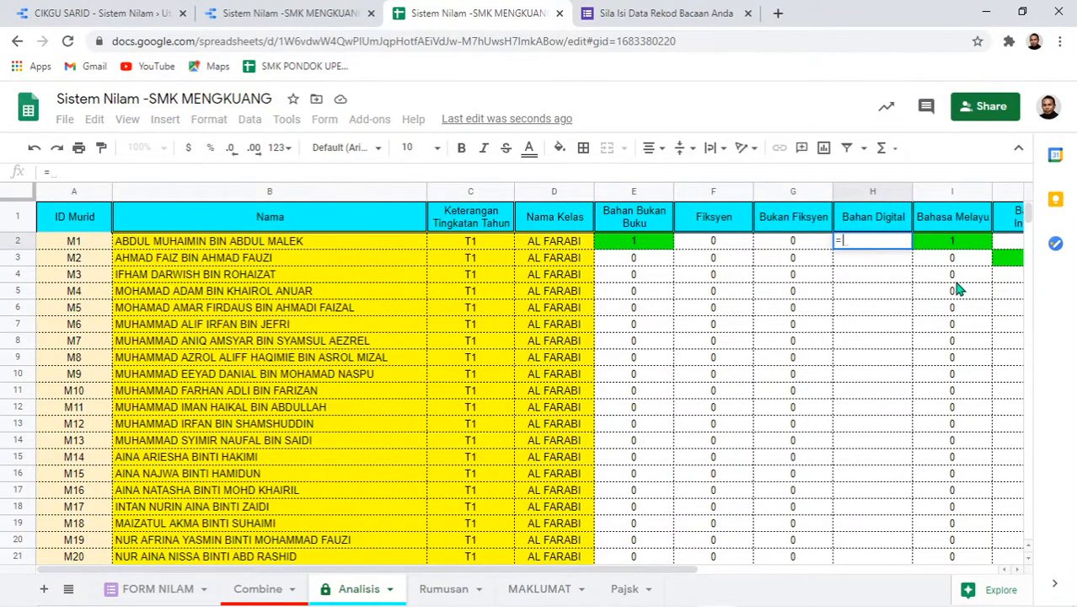
Increase the browser page zoom to 150%.
click(1060, 40)
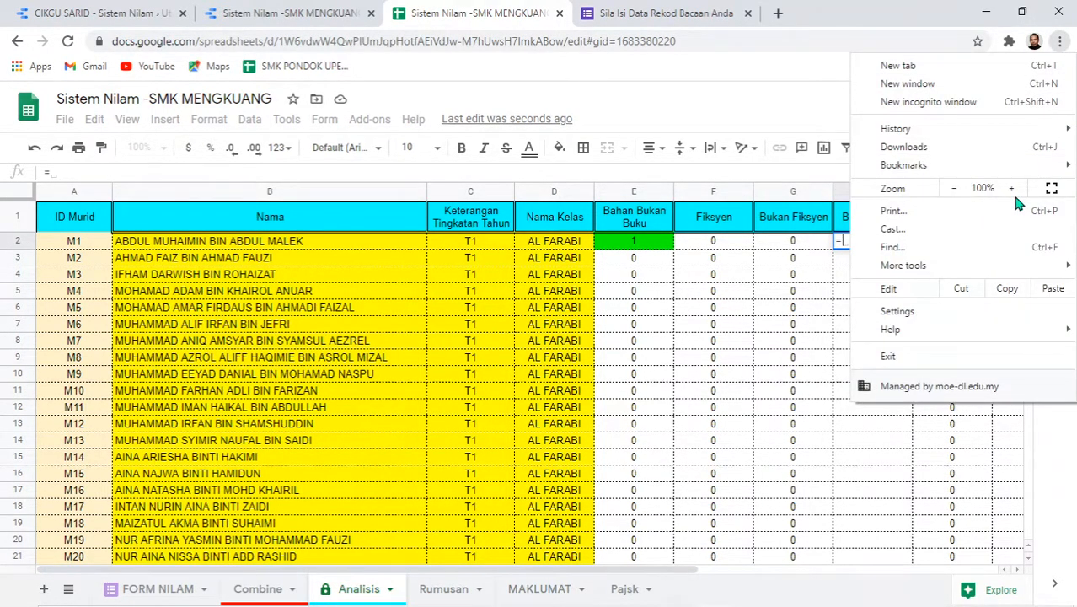
click(1012, 190)
click(1012, 190)
click(1012, 191)
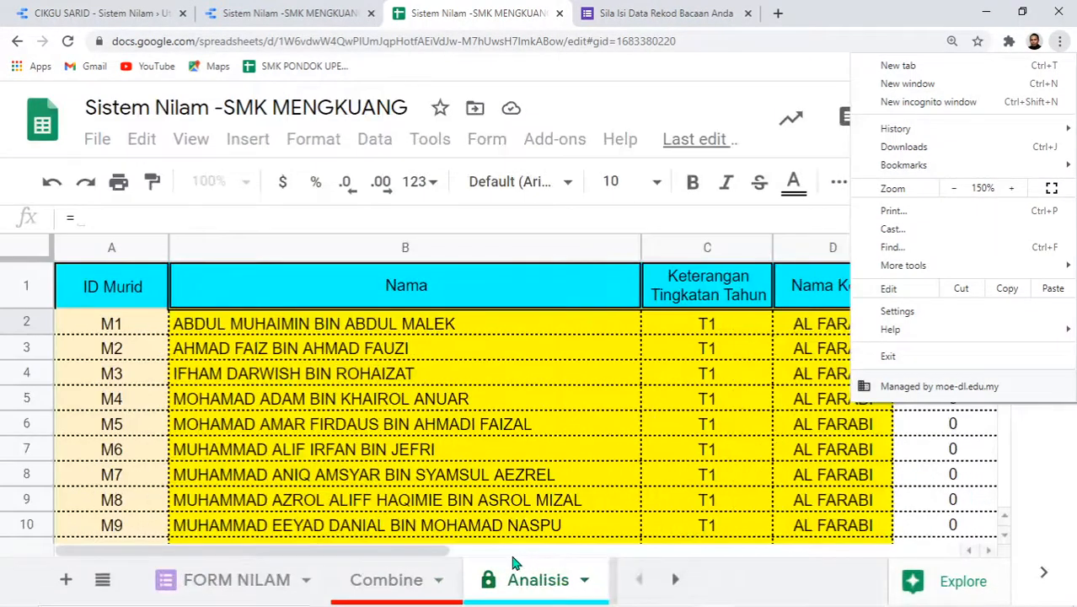
click(424, 555)
drag(424, 554, 742, 552)
click(610, 333)
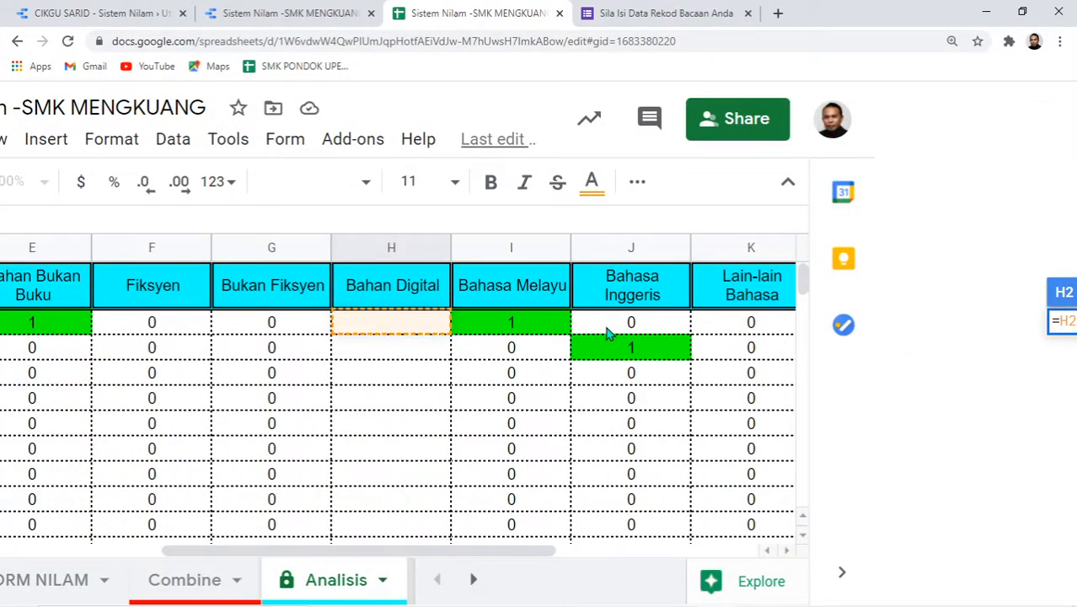
text(=)
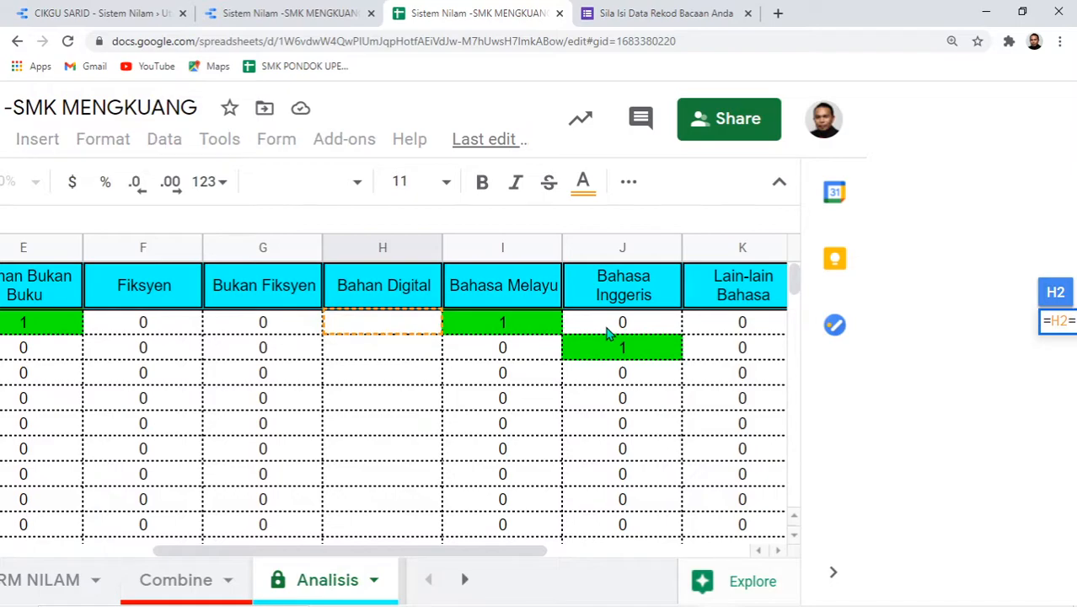
key(BackSpace)
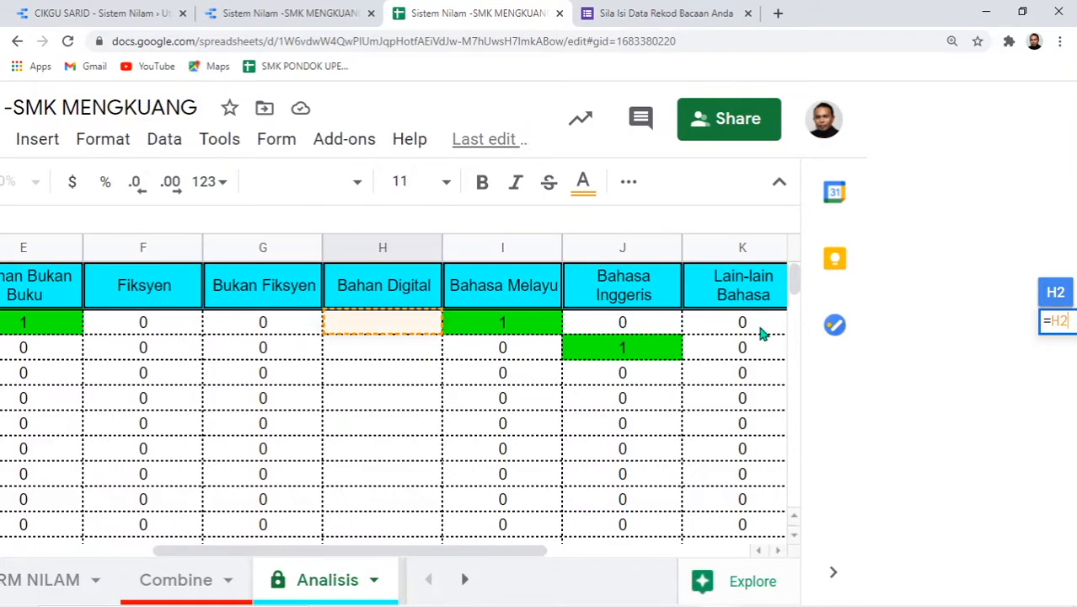
key(Escape)
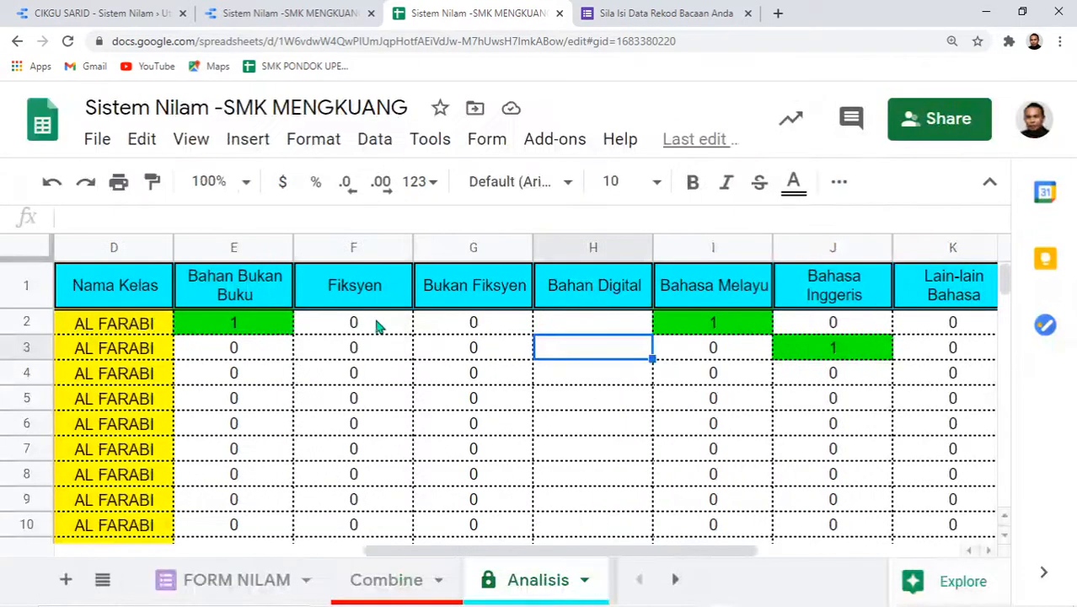
In cell H2 of the Analisis sheet, start a SUMIFS formula with the Combine sheet's Bahan Digital column (Combine!H:H) as the sum range.
text(=)
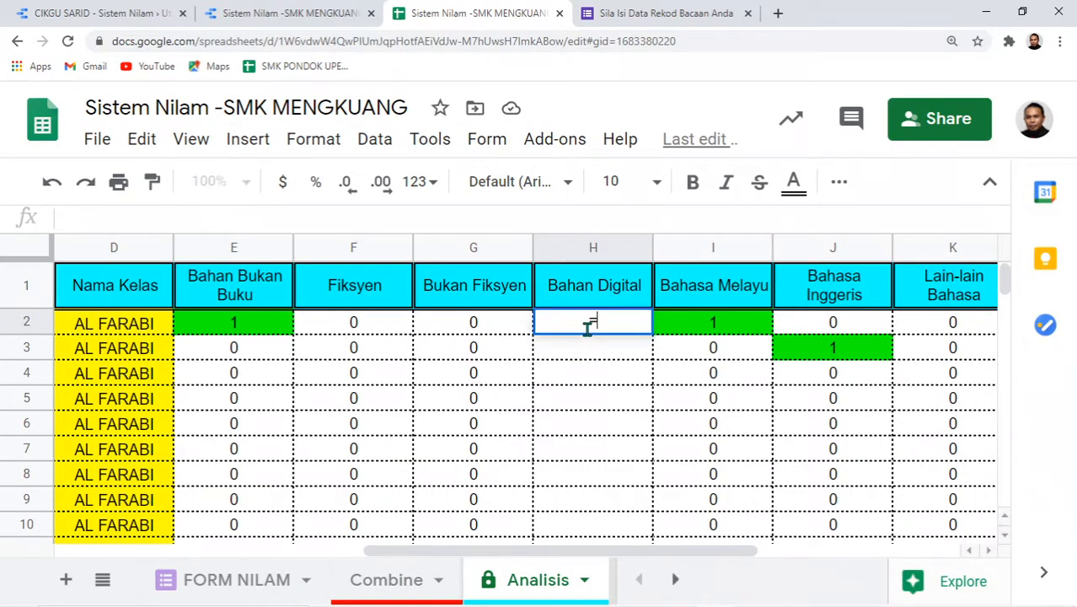
text(su)
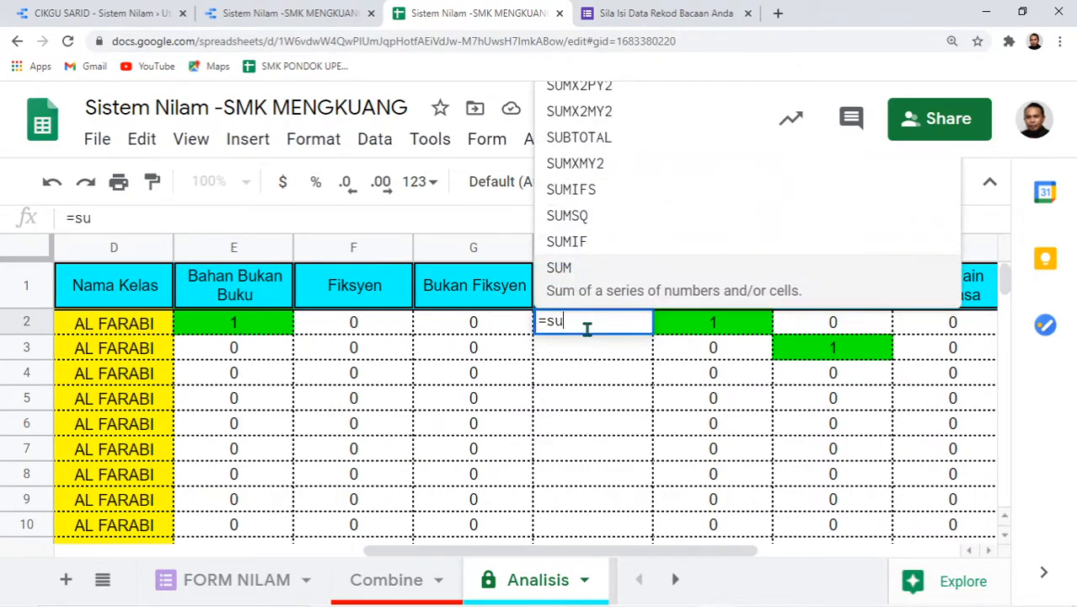
click(613, 203)
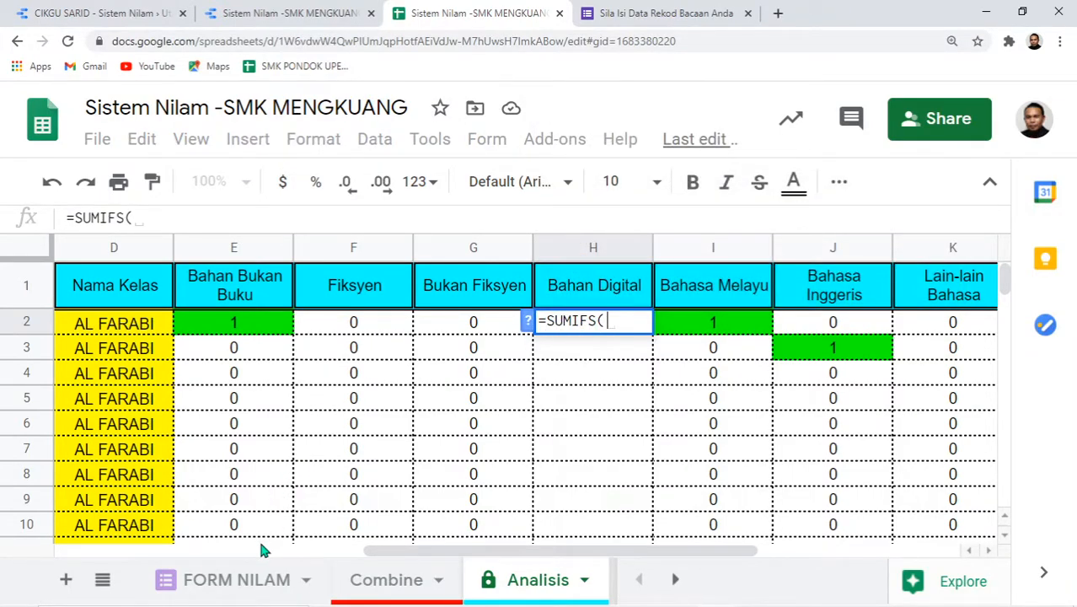
click(409, 579)
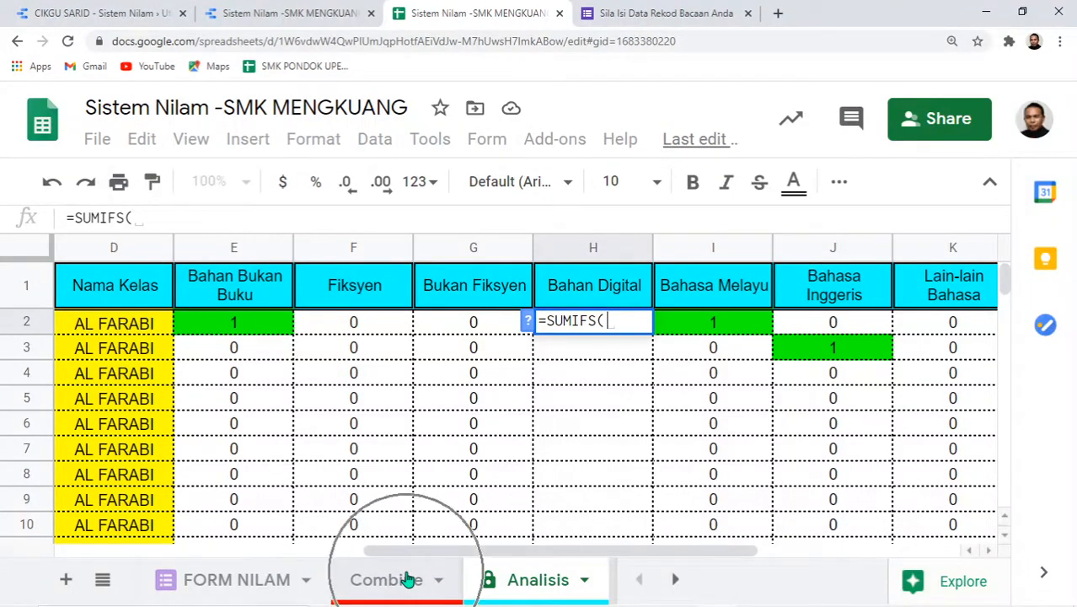
click(408, 580)
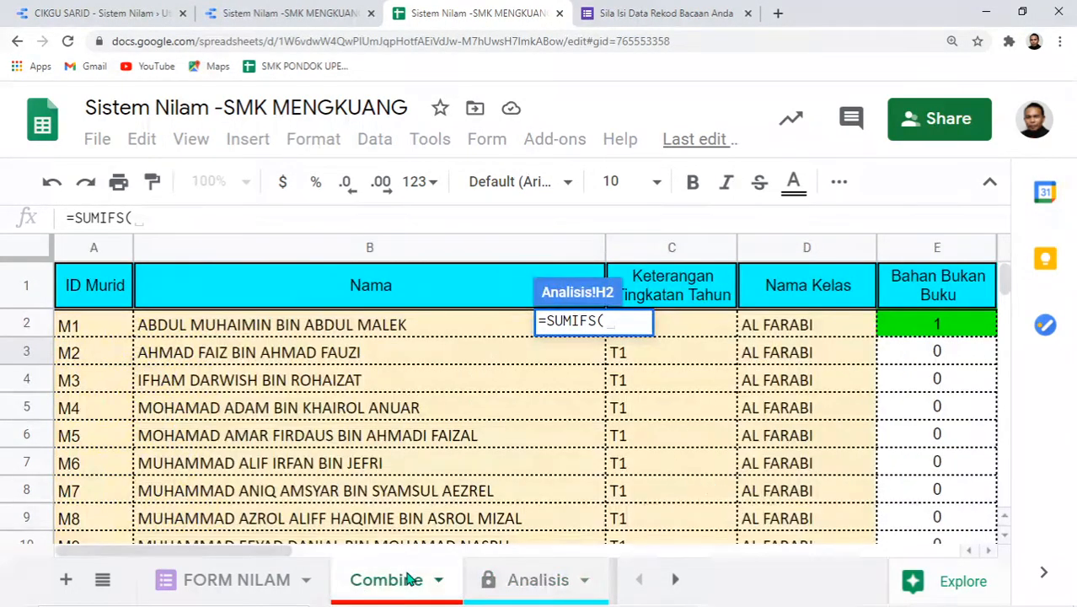
drag(284, 552, 445, 556)
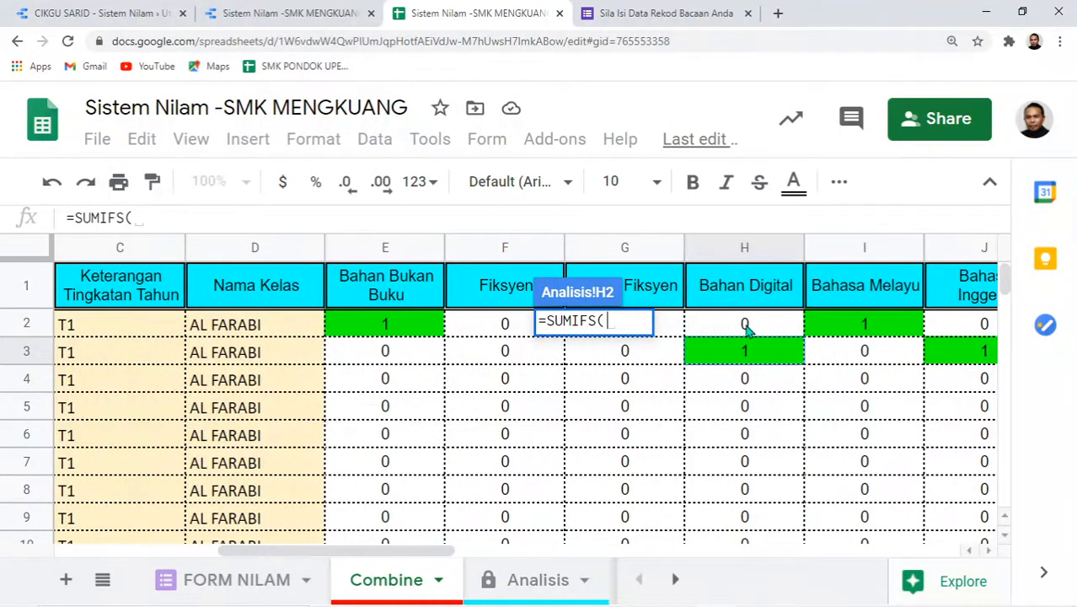
click(754, 247)
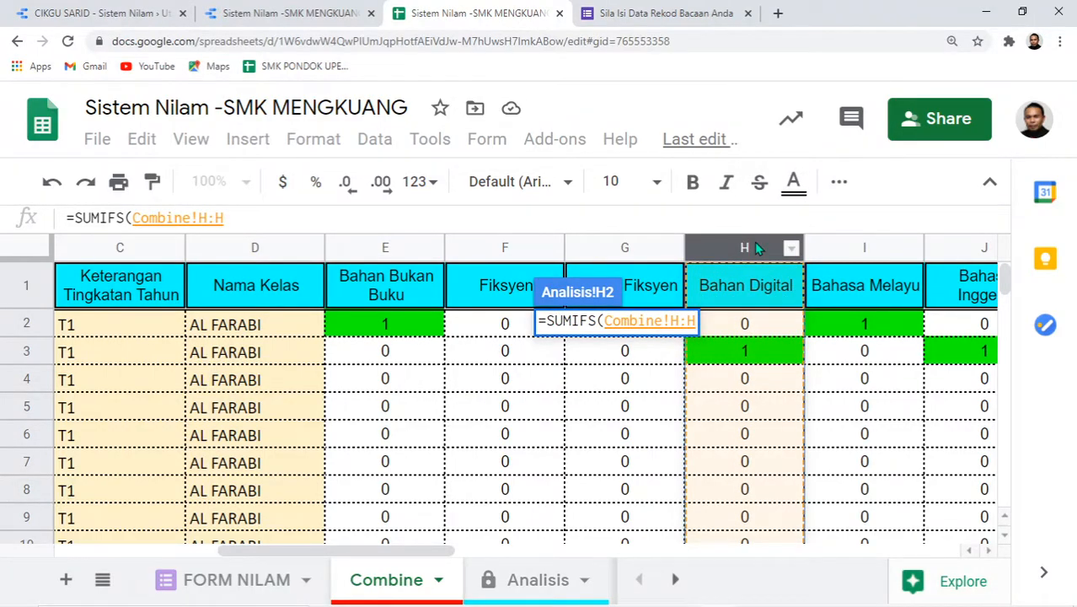
text(,)
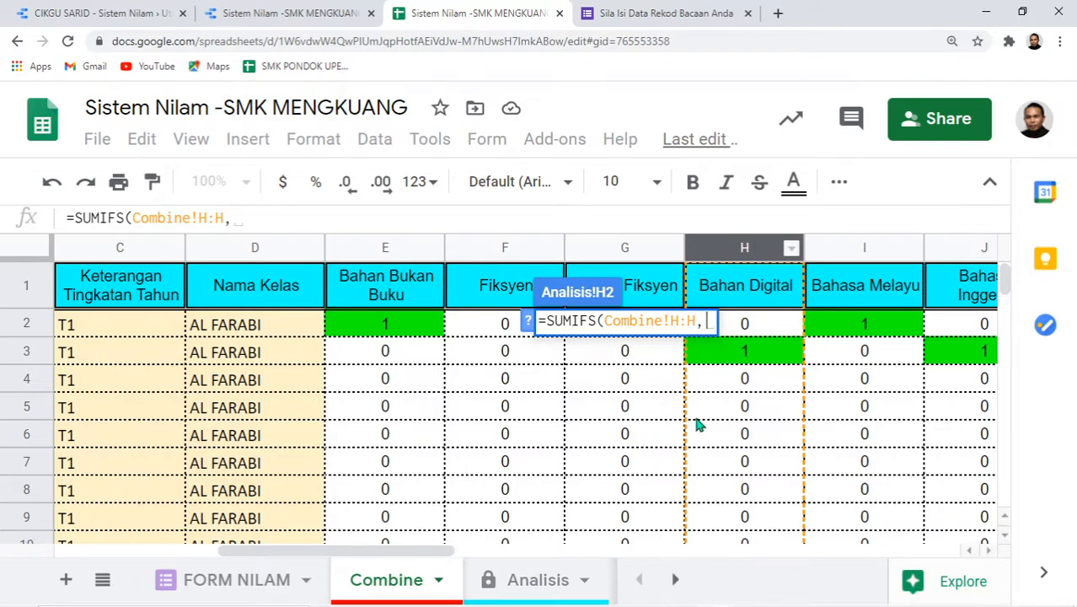
Complete the Analisis H2 formula with criteria range Combine!B:B and criterion B2, and fill it down the Bahan Digital column.
drag(431, 540, 287, 548)
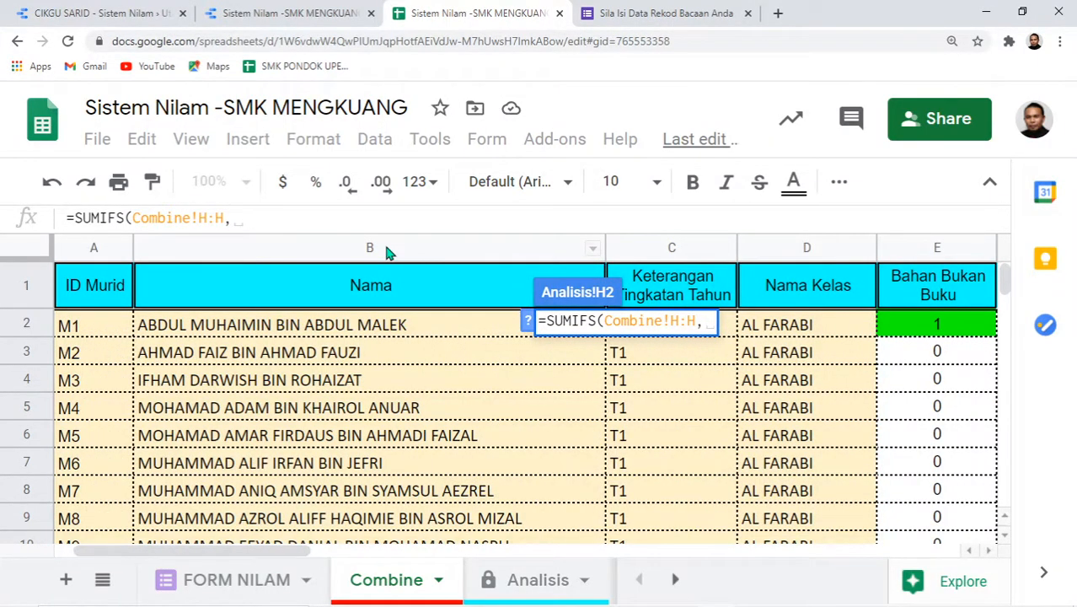
click(389, 253)
text(,)
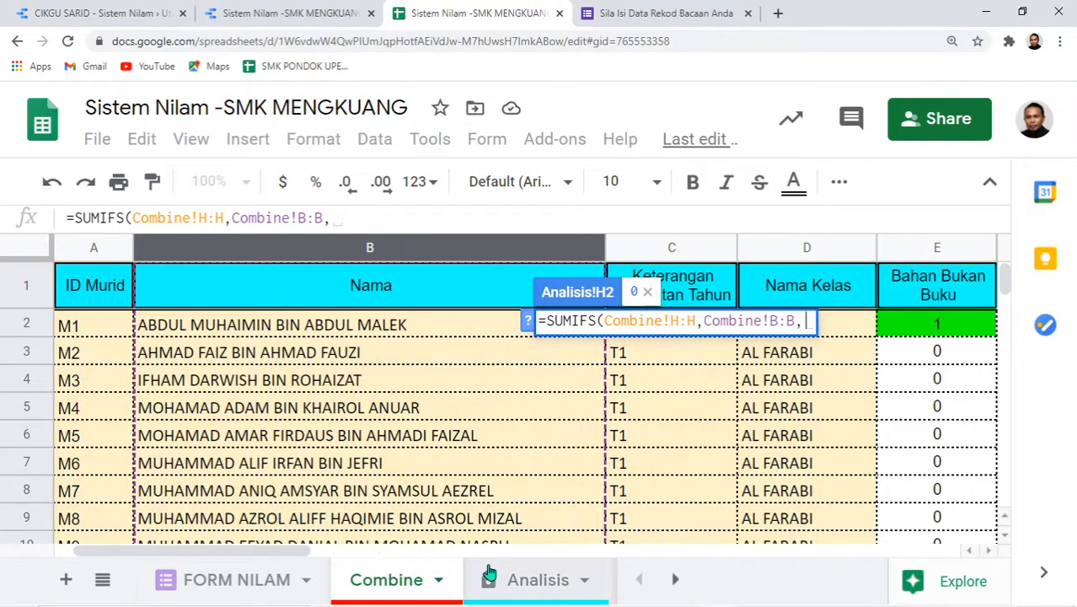
click(524, 581)
click(524, 580)
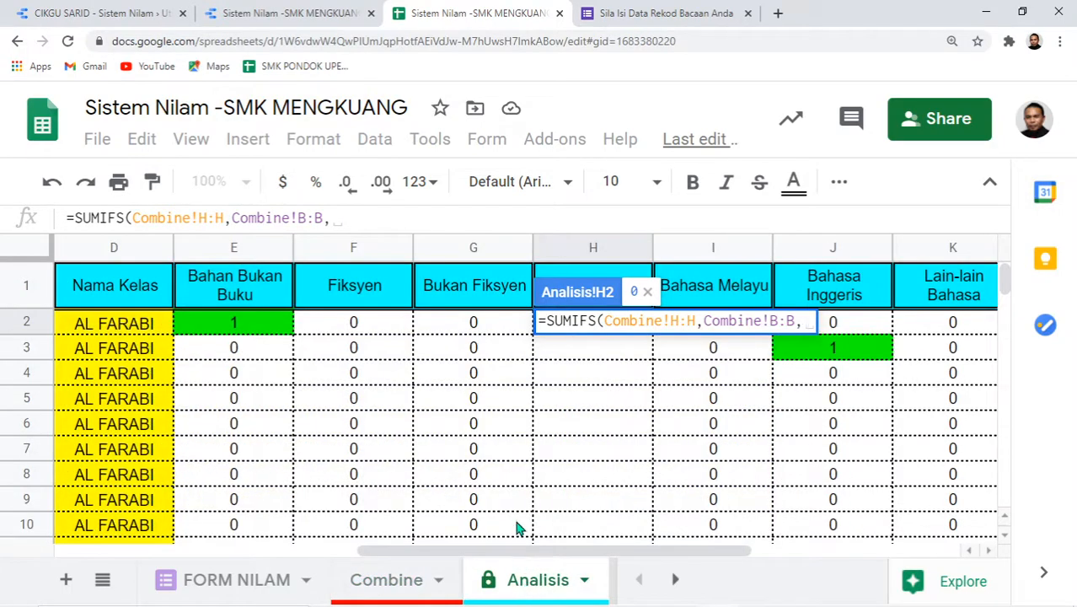
drag(510, 552, 373, 559)
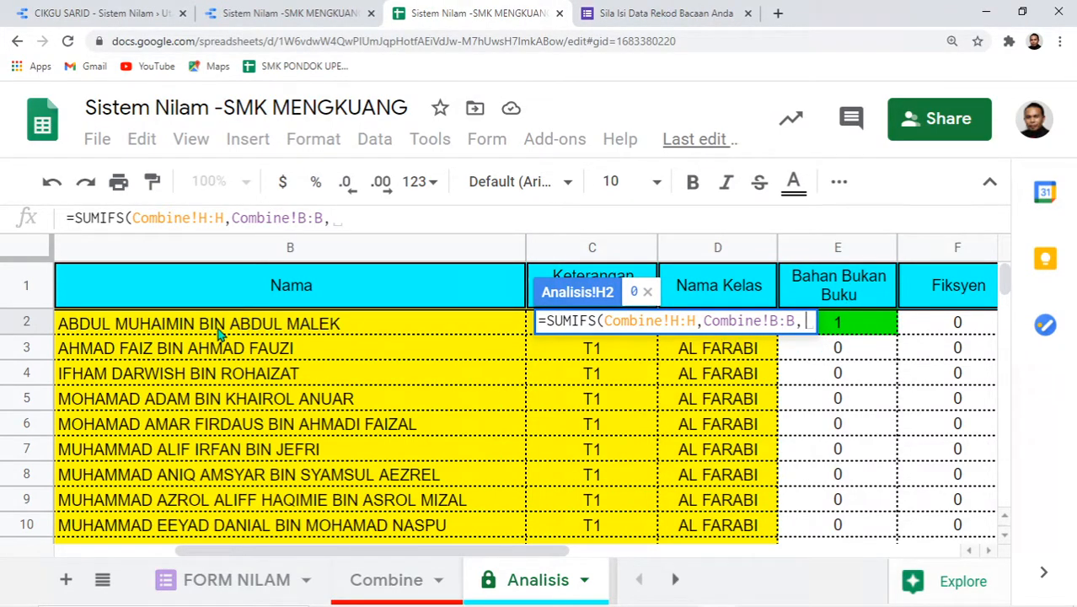
click(255, 331)
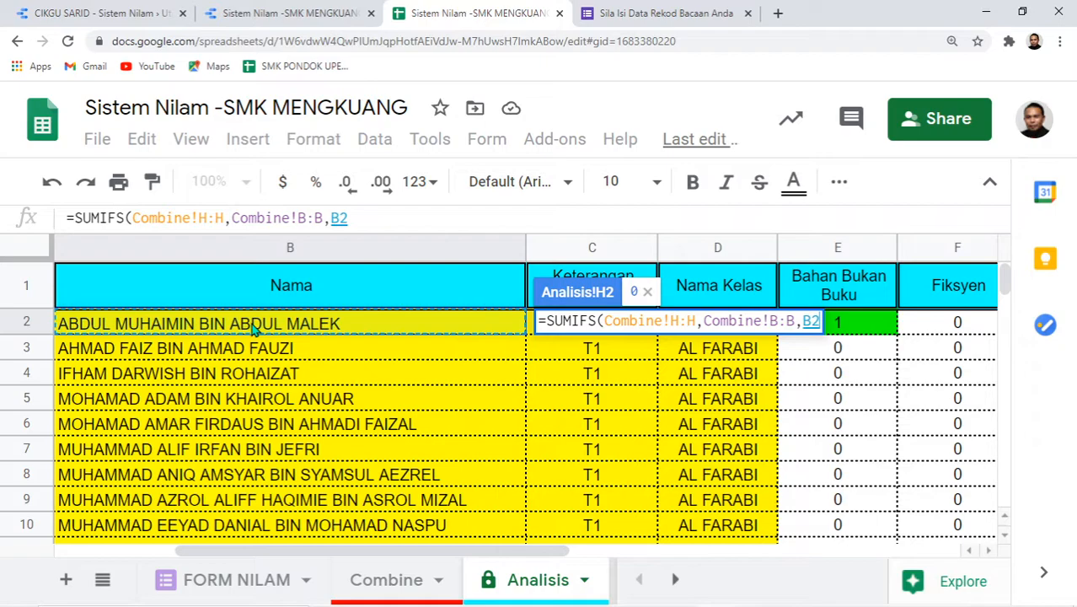
text())
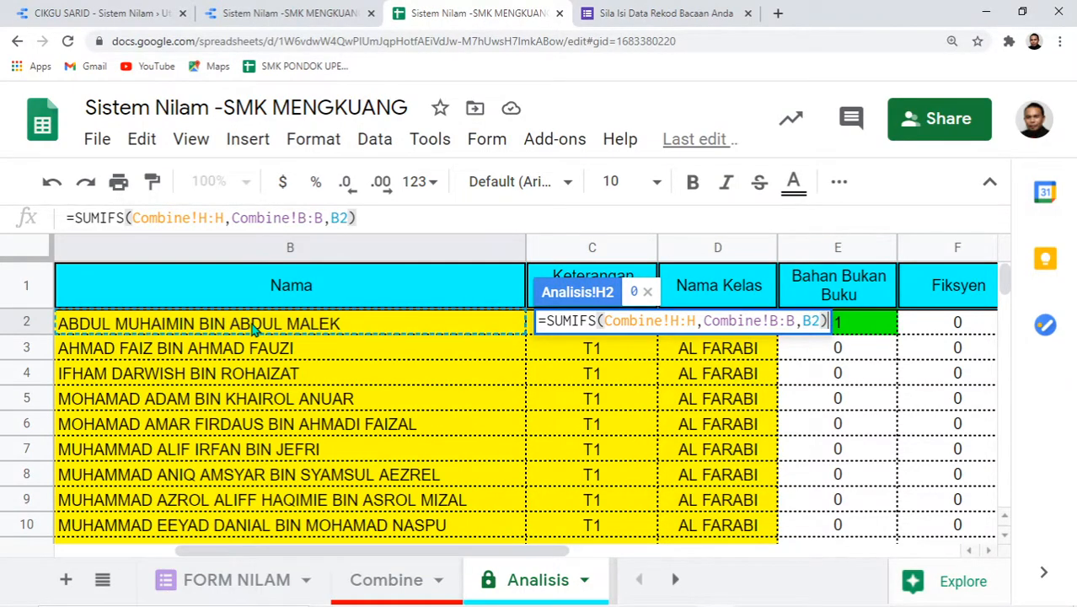
key(Return)
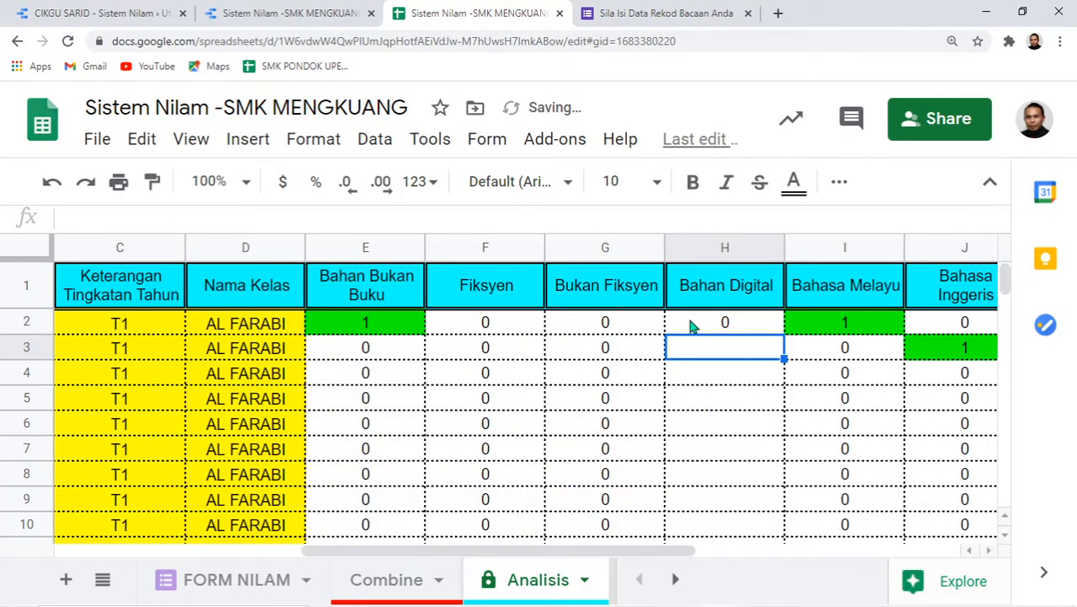
click(715, 320)
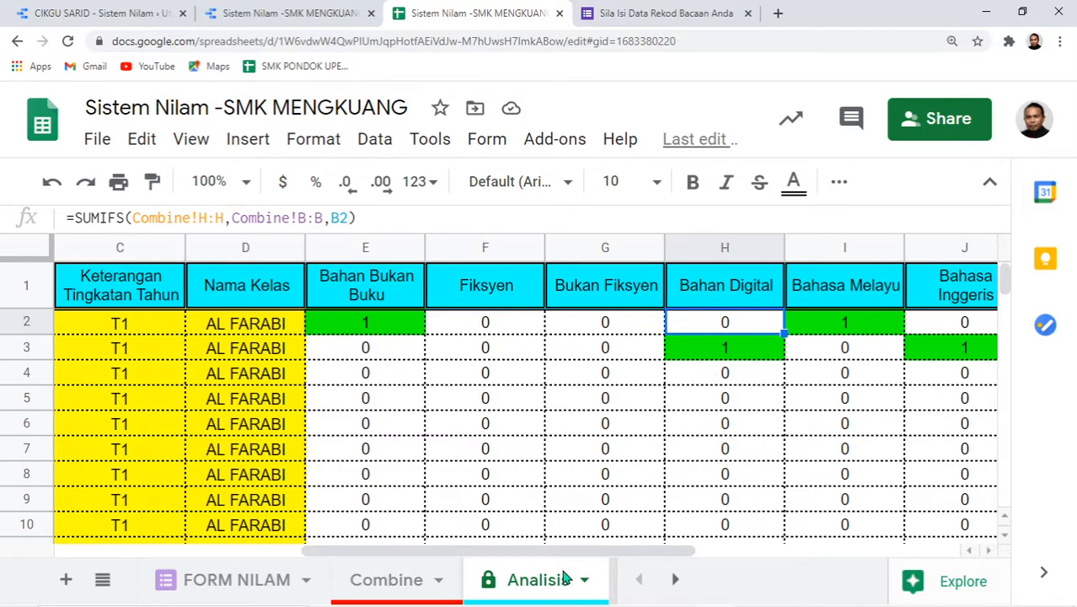
Examine the Bukan Fiksyen formula in cell E2 of the Rumusan sheet as the model for the Bahan Digital column.
click(675, 579)
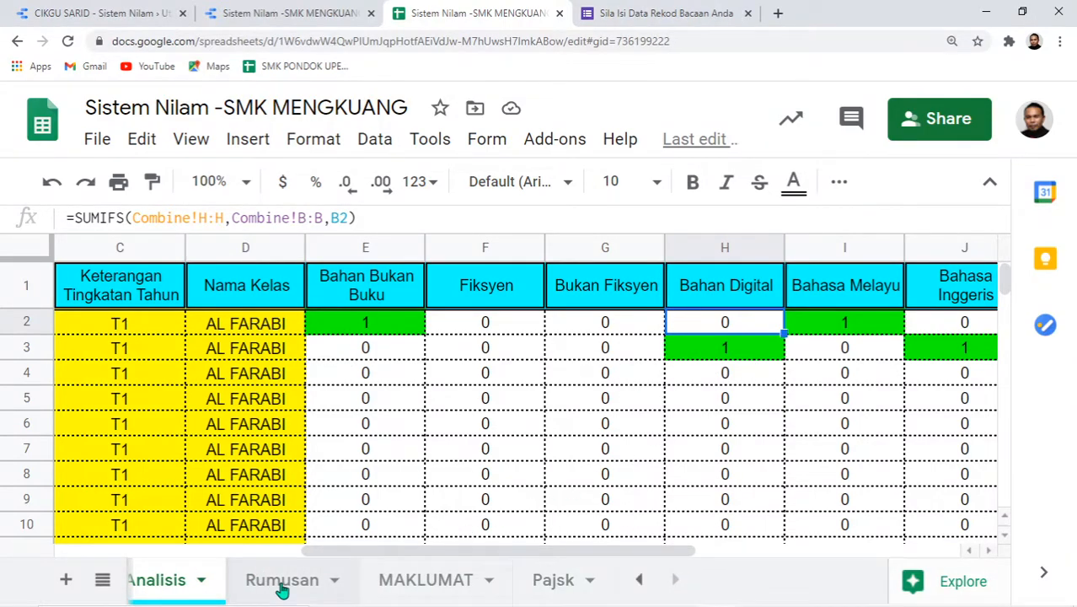
click(283, 581)
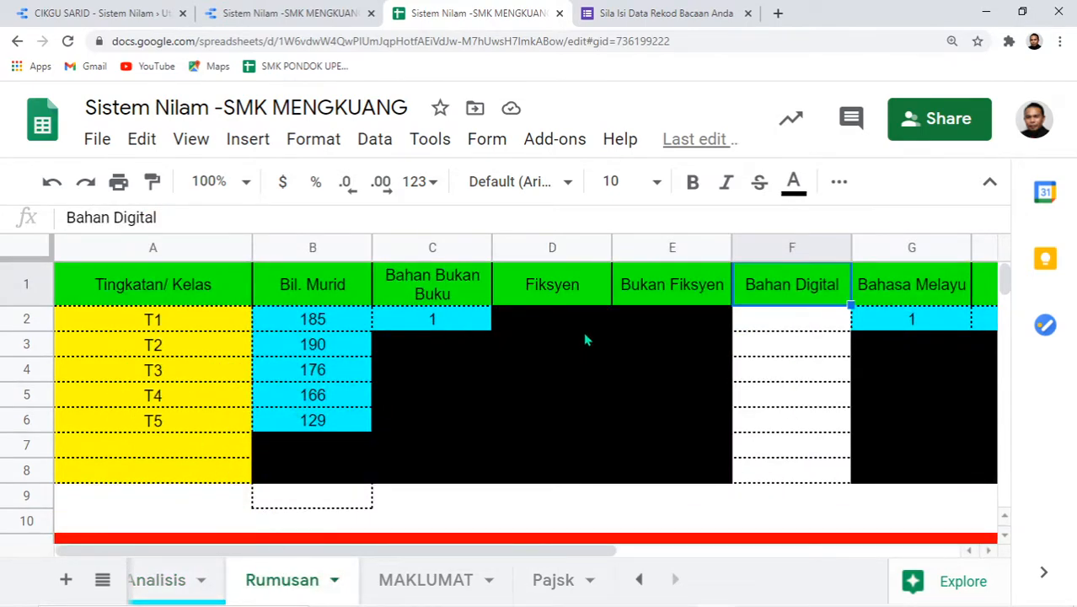
click(811, 318)
click(688, 324)
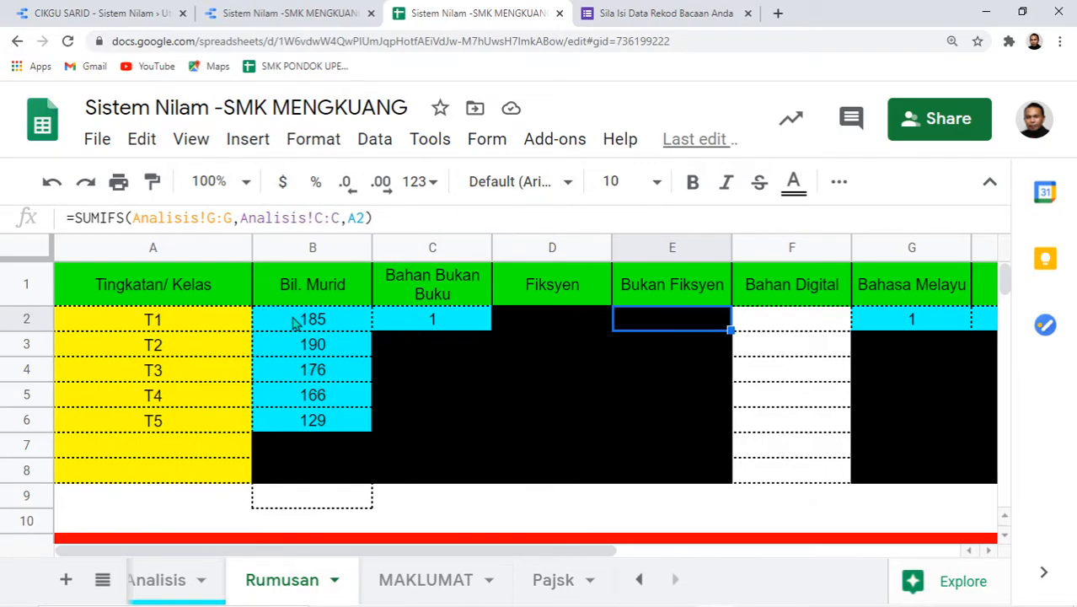
In cell F2 of the Rumusan sheet, start a SUMIFS formula with the Analisis sheet's Bahan Digital column (Analisis!H:H) as the sum range.
click(809, 318)
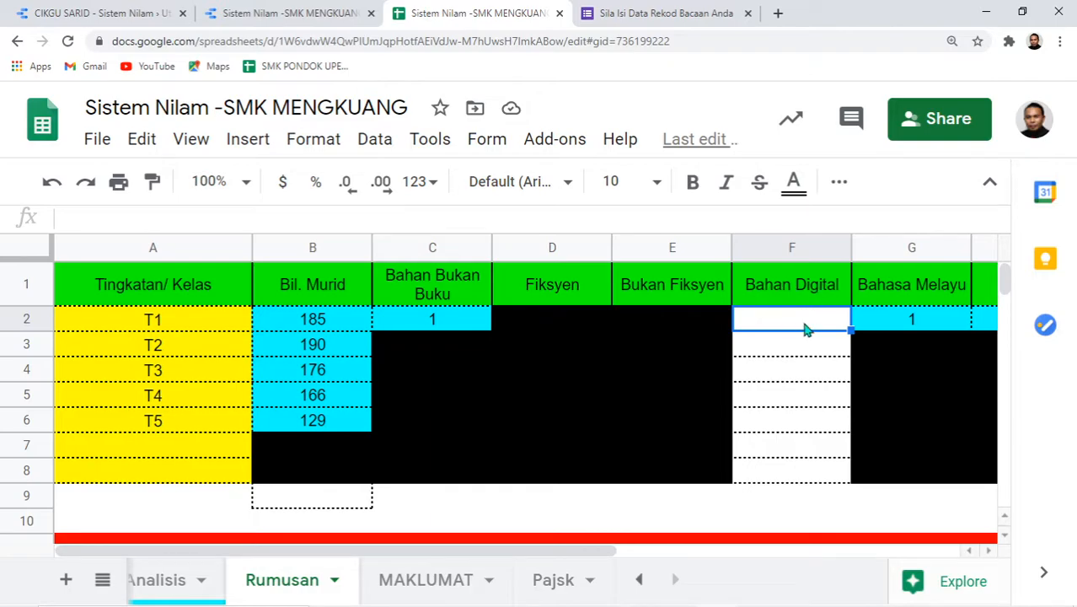
text(=su)
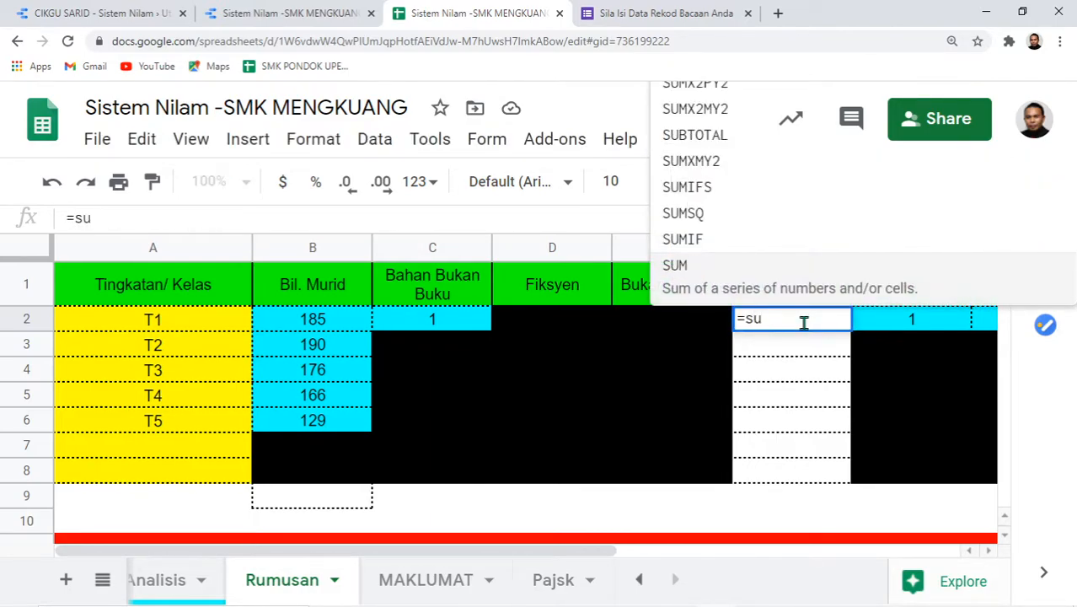
click(734, 195)
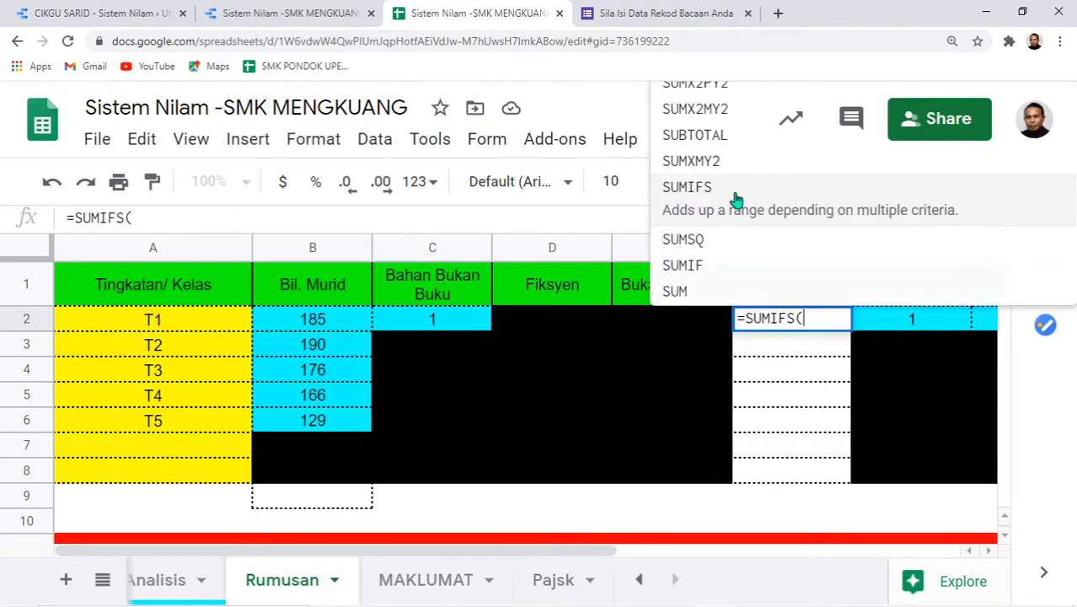
click(175, 581)
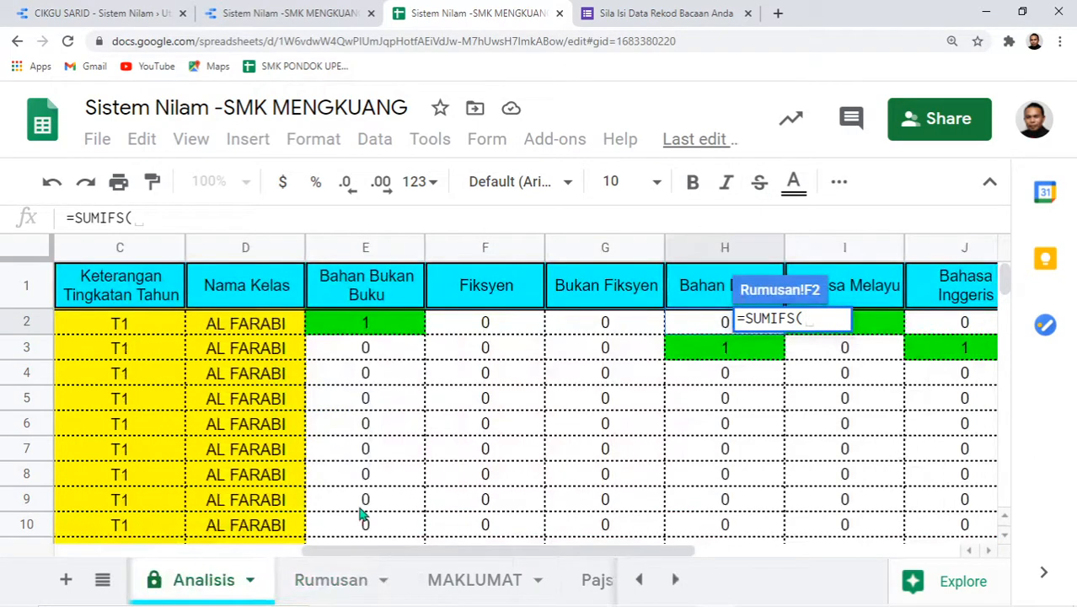
drag(637, 551, 740, 553)
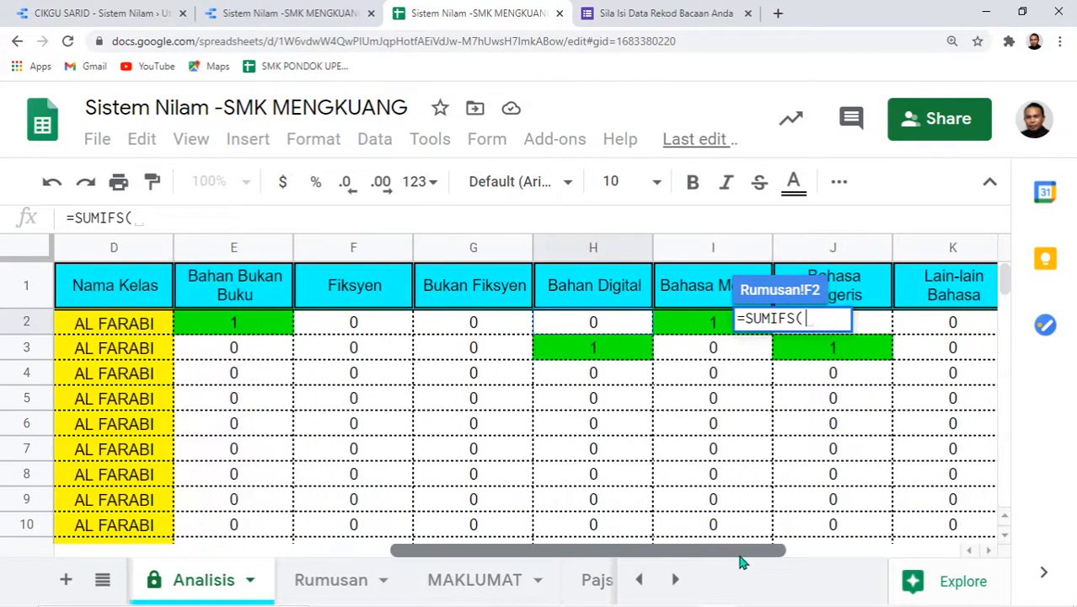
click(603, 255)
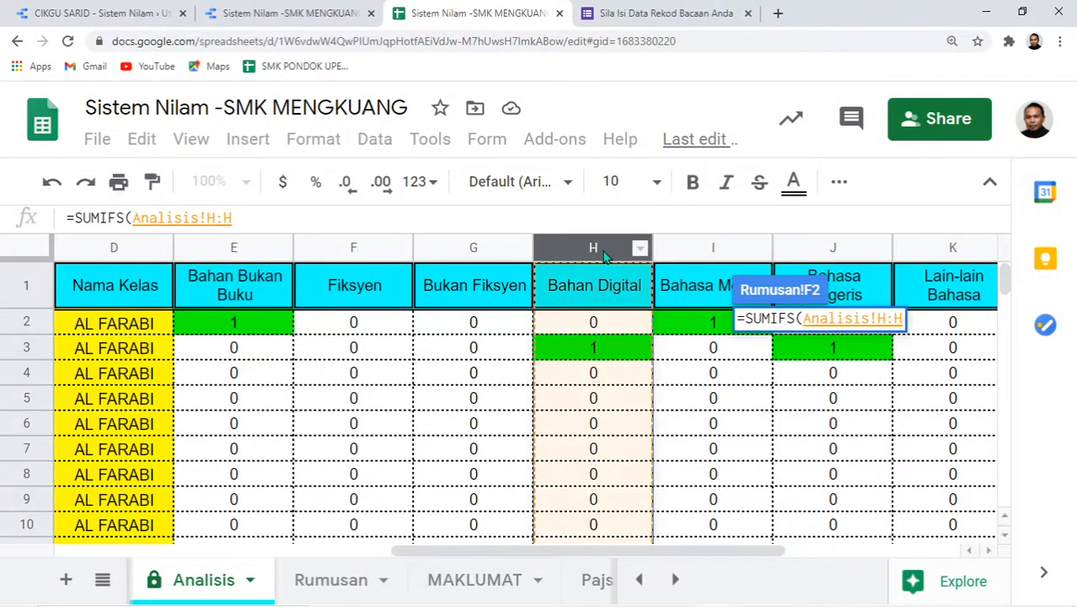
text(,)
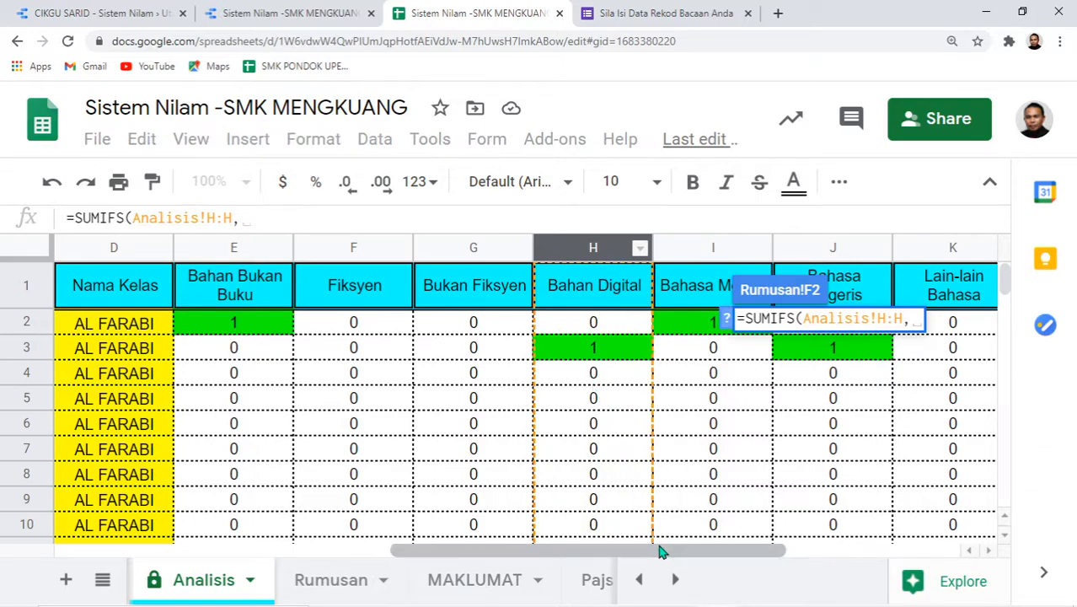
Complete the Rumusan F2 formula with criteria range Analisis!C:C and the Tingkatan/ Kelas cell A2 as the criterion.
drag(656, 552, 548, 553)
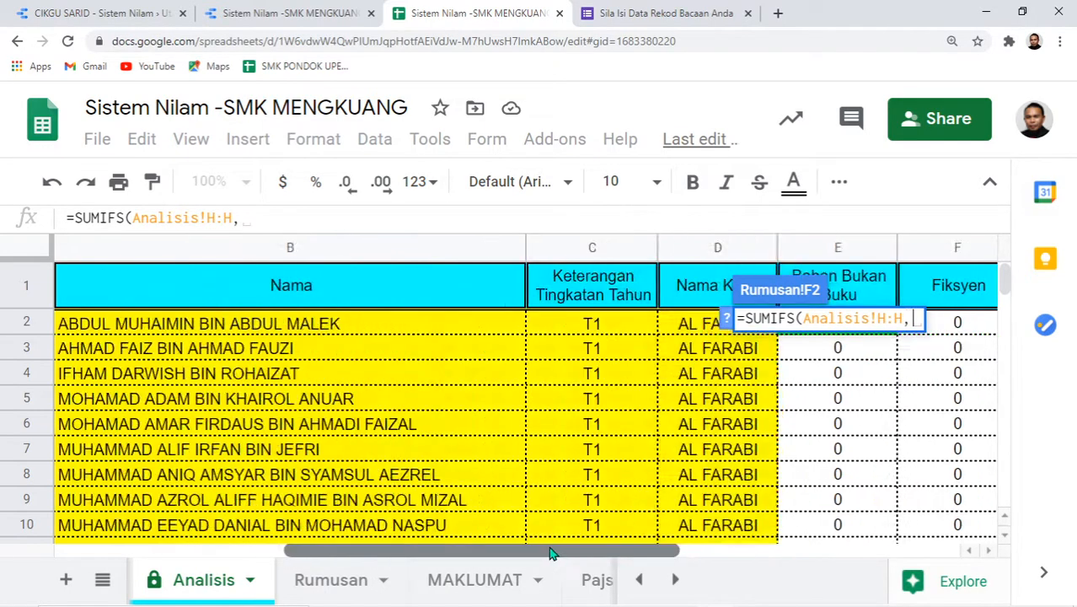
click(612, 255)
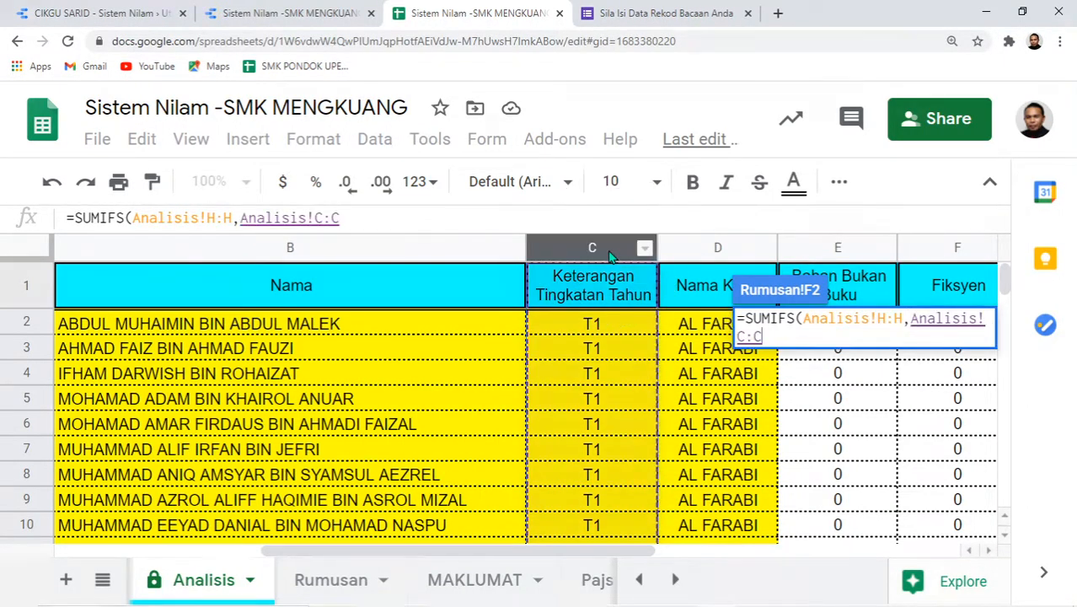
text(,)
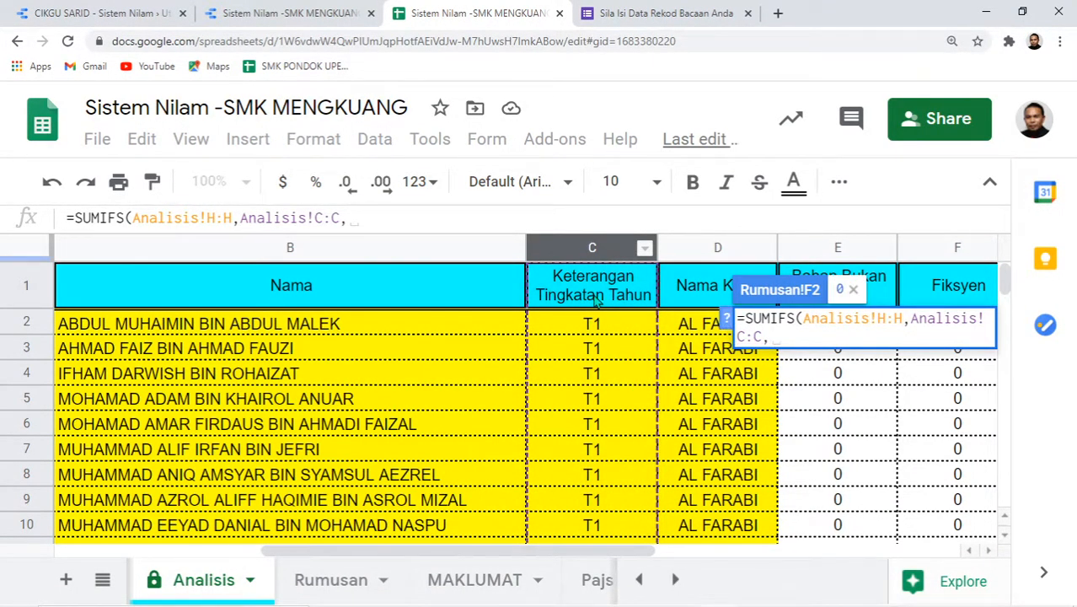
click(349, 587)
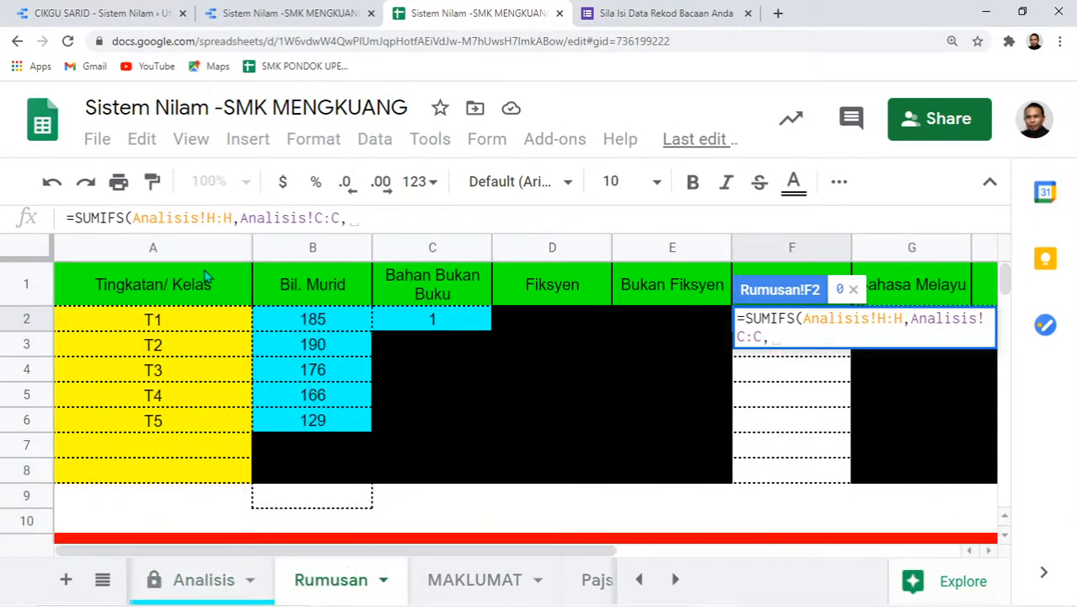
click(177, 322)
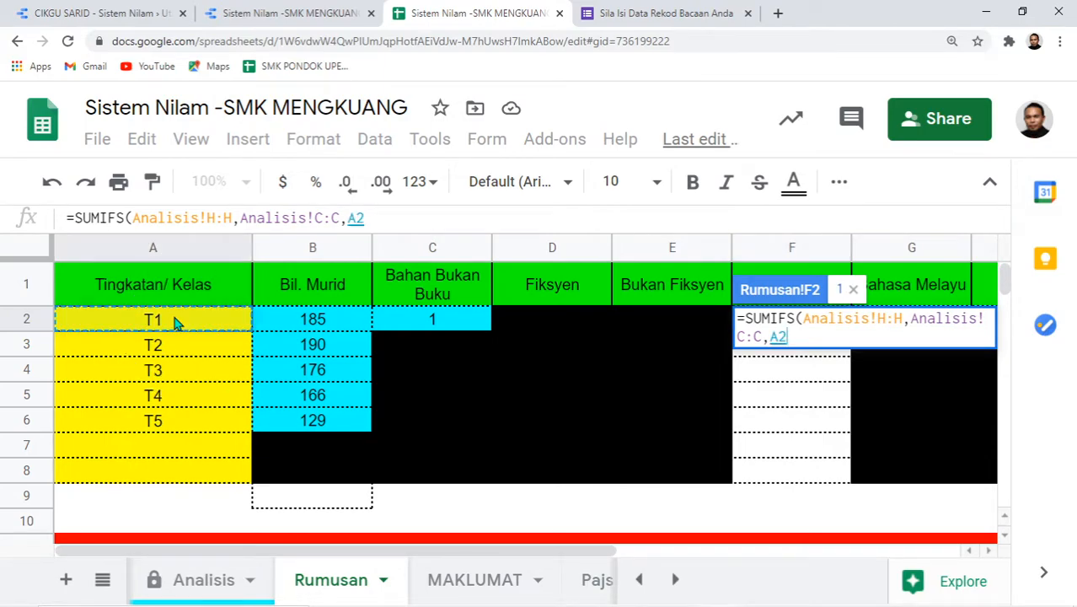
text())
key(Return)
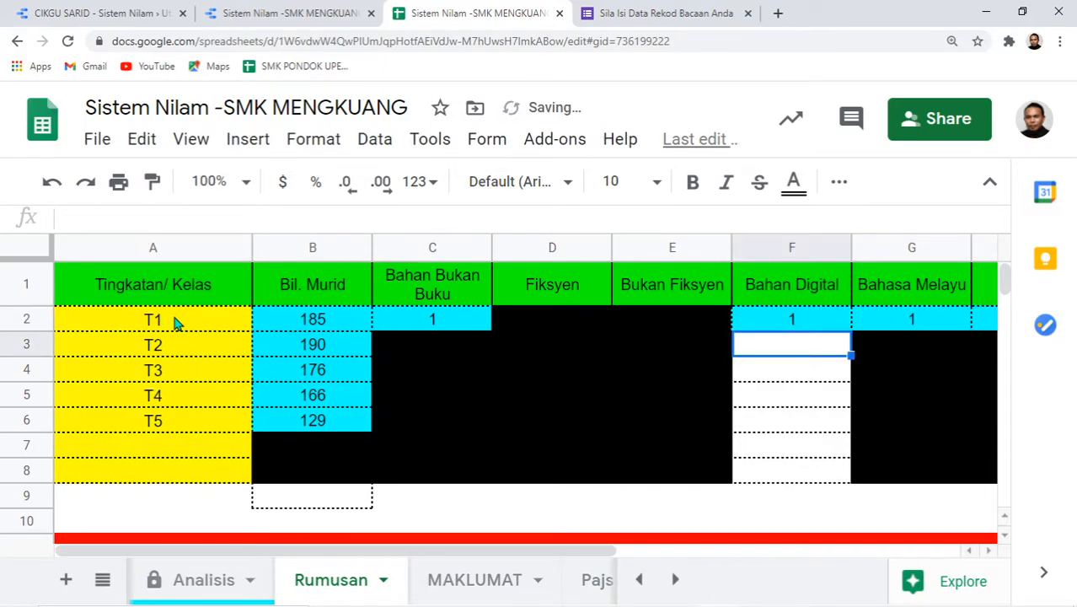
Fill the Bahan Digital formula from F2 down the column in the Rumusan sheet.
click(782, 319)
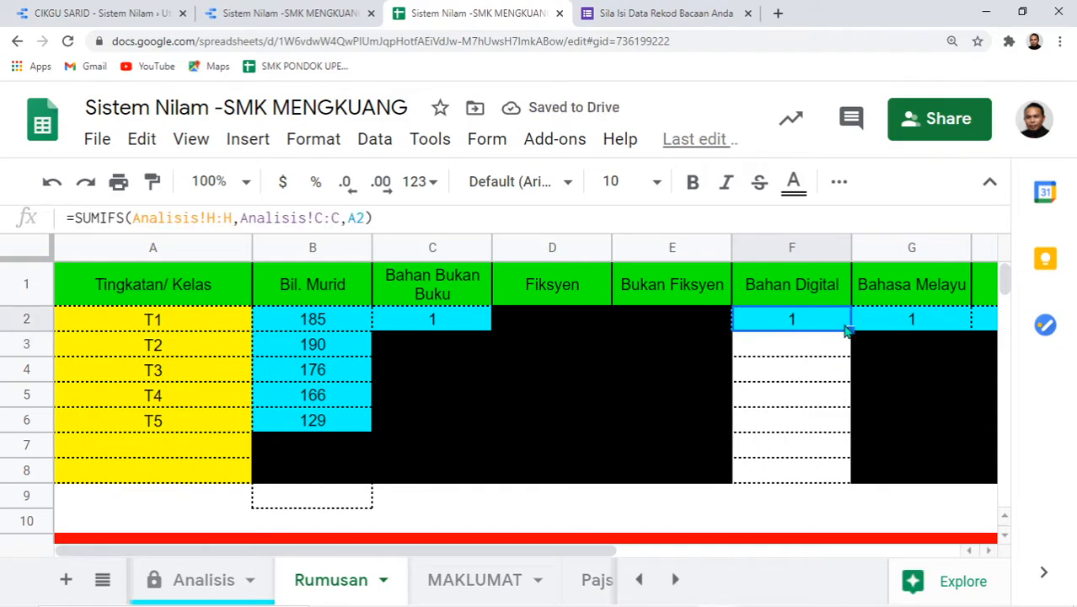
double_click(852, 330)
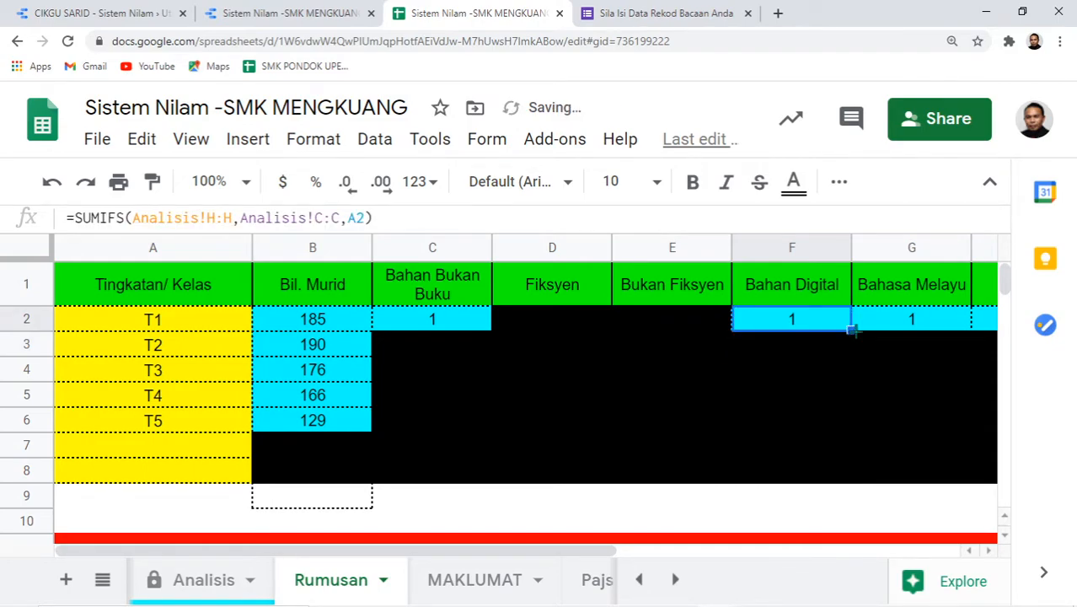
click(790, 424)
Switch to the Data Studio report and examine its home page and the tables and charts on the Analisis Mengikut Kelas page.
click(299, 12)
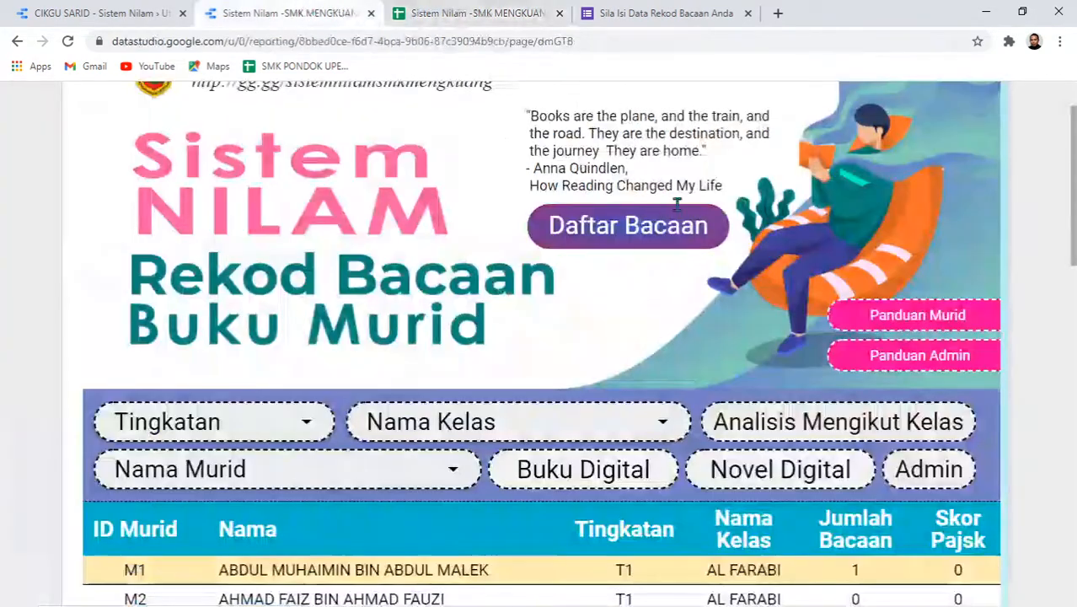
scroll(811, 462, up, 1)
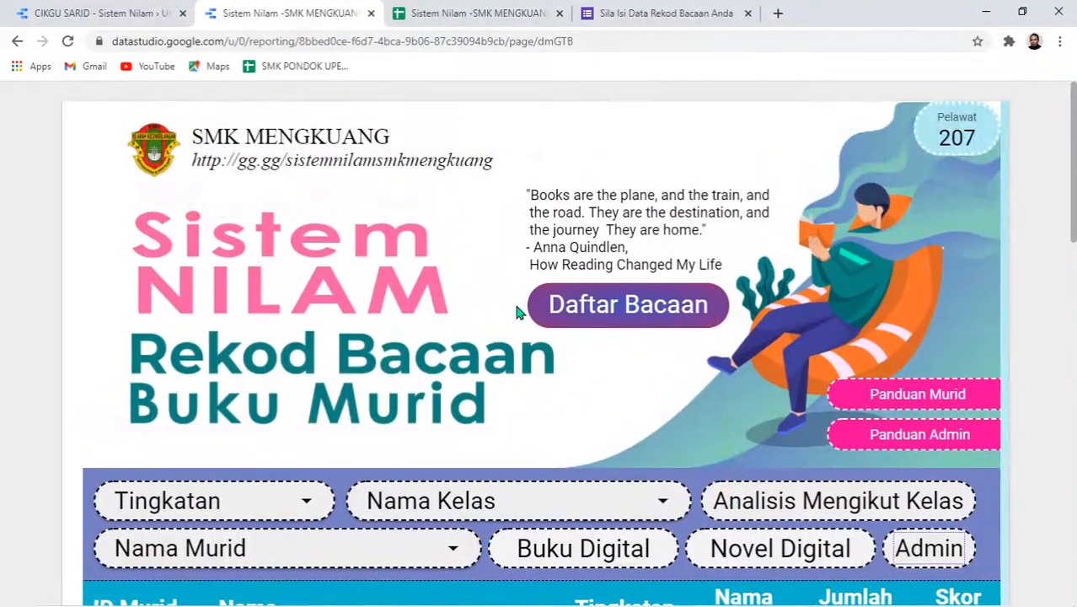
click(636, 310)
click(522, 15)
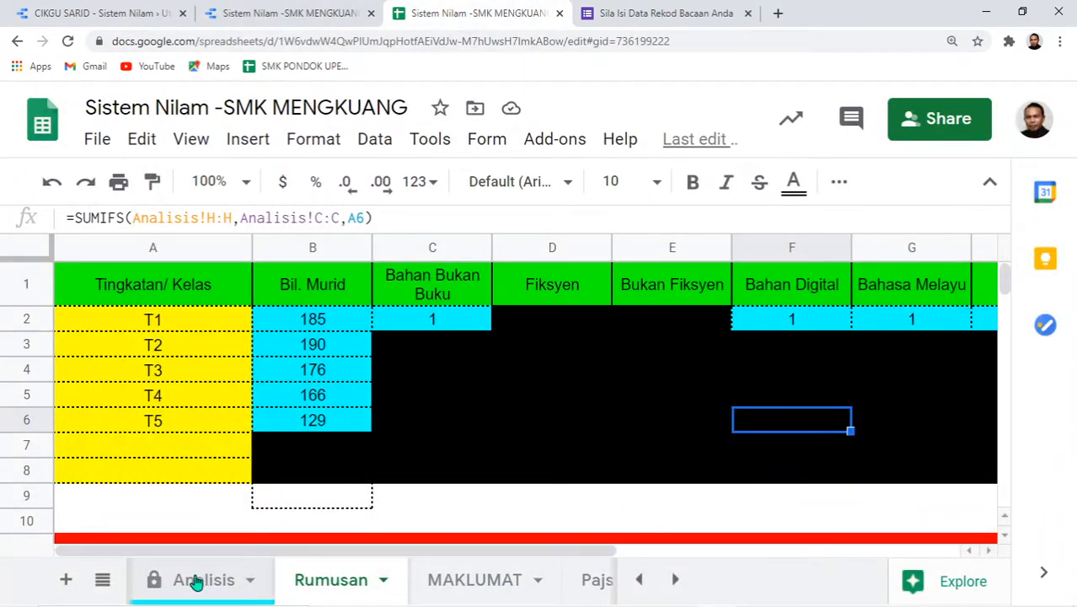
click(291, 13)
scroll(927, 506, down, 3)
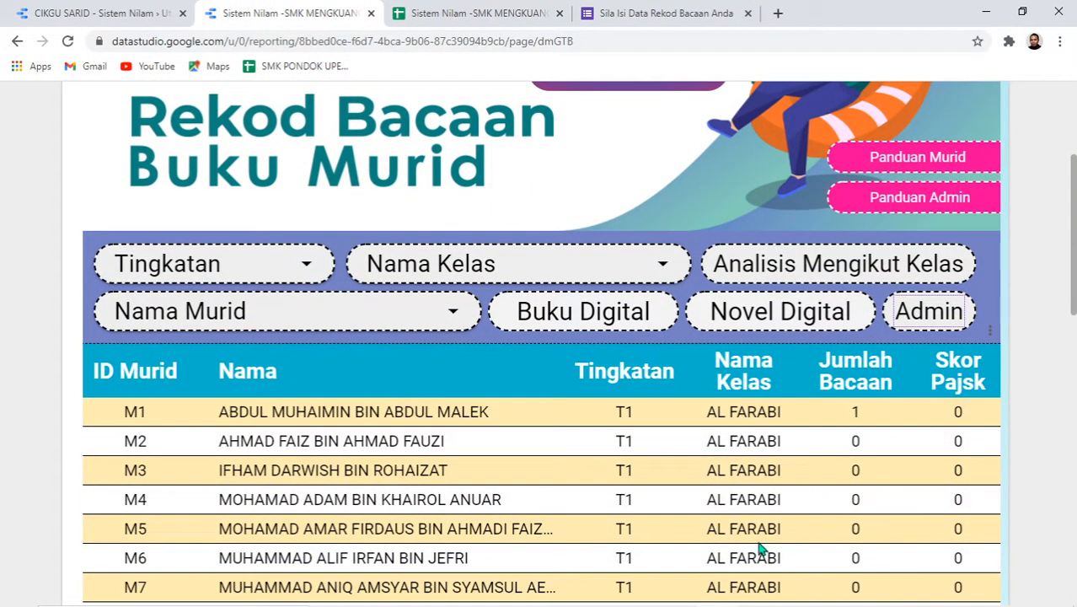
click(875, 278)
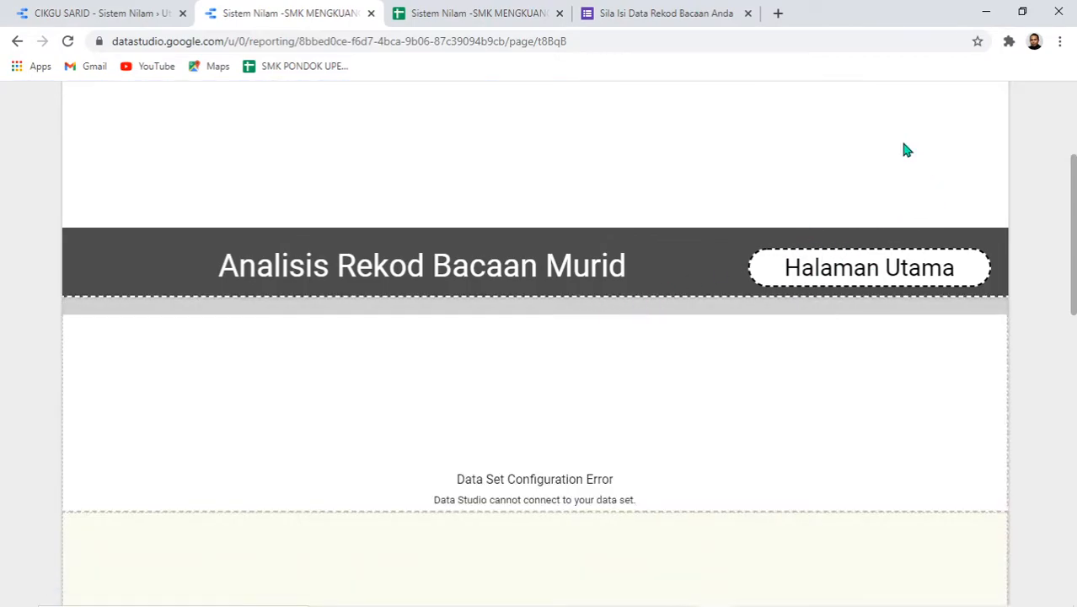
scroll(495, 391, down, 2)
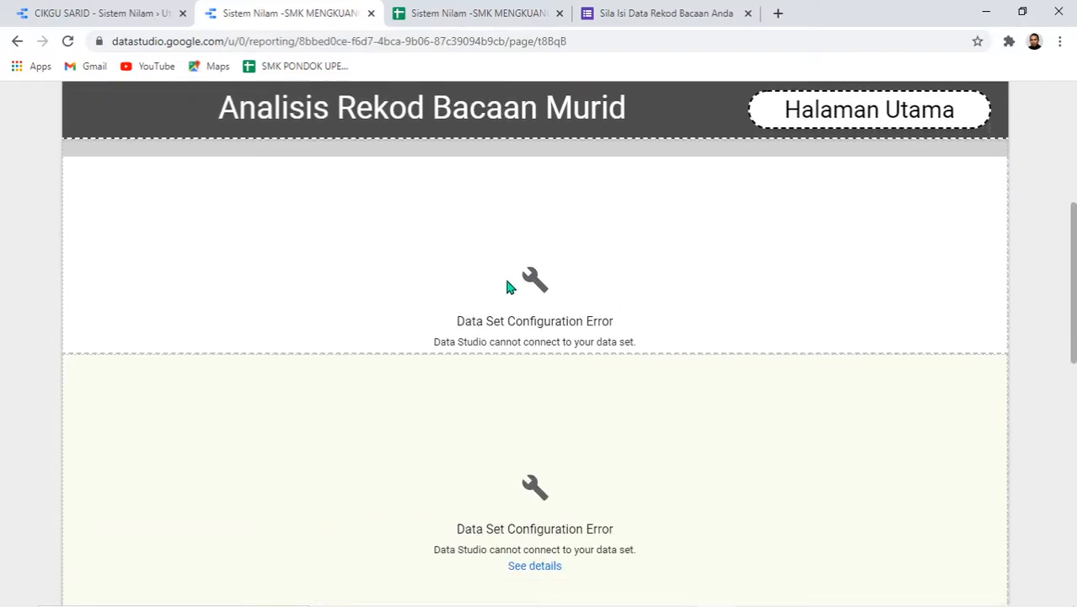
scroll(437, 422, down, 2)
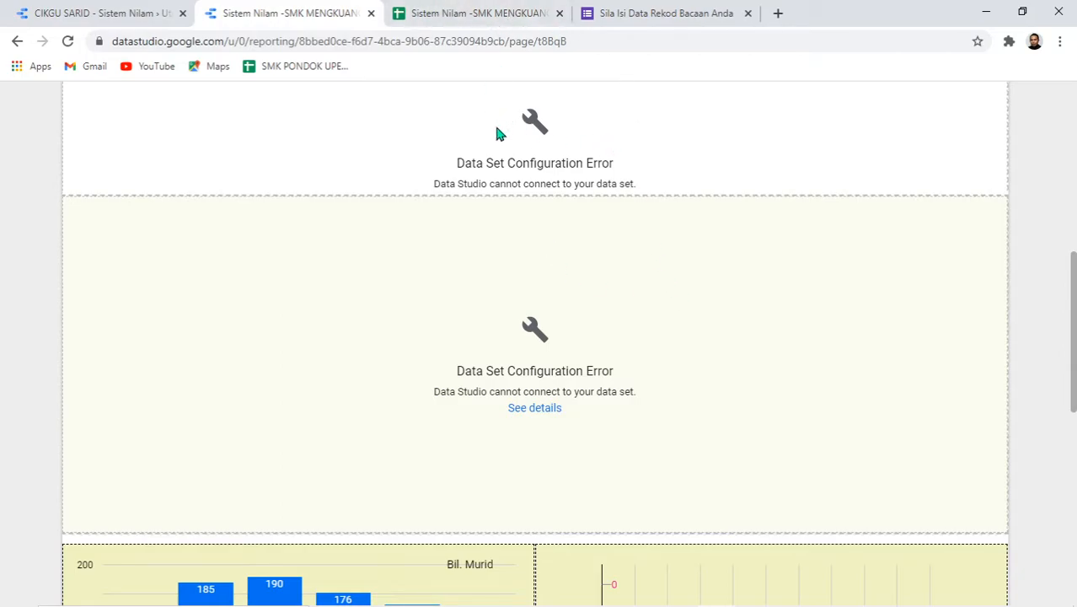
scroll(939, 139, up, 6)
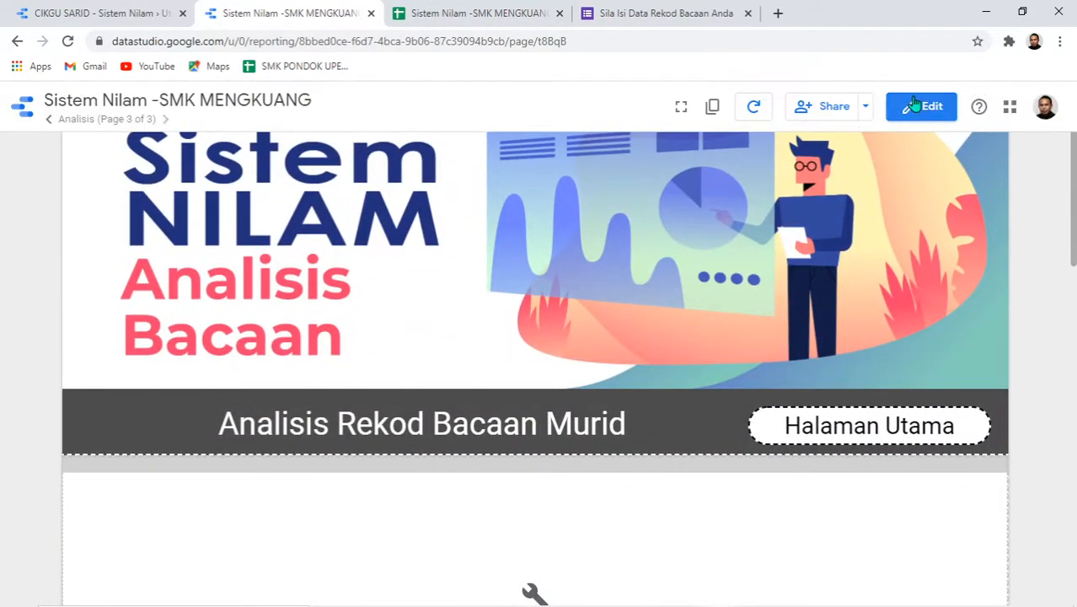
Put the report into edit mode and refresh the fields of the Rumusan data source, applying the new Bahan Digital field.
click(914, 103)
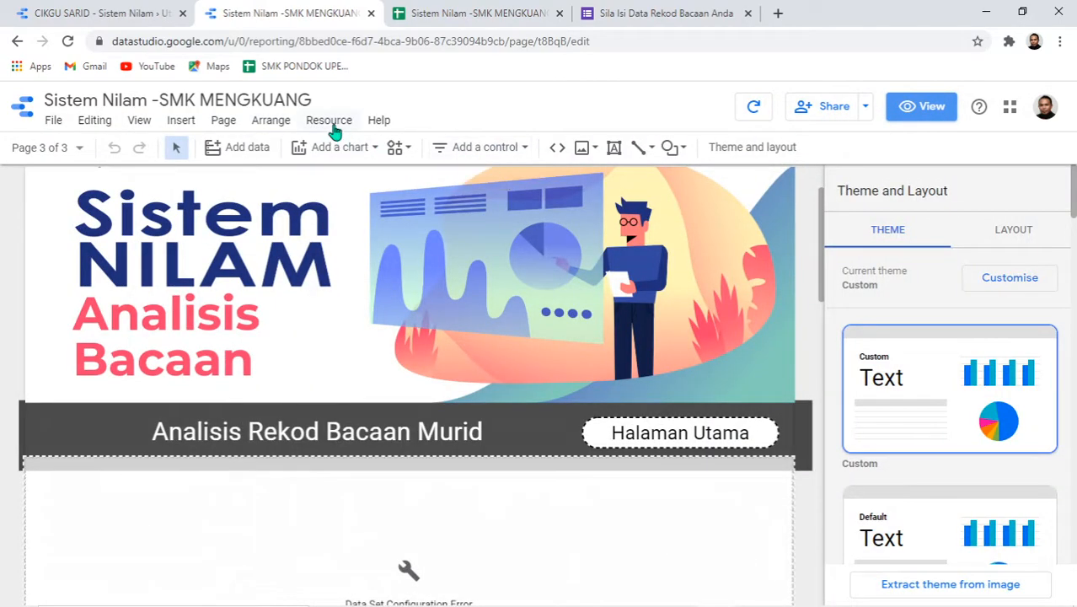
click(334, 125)
click(350, 149)
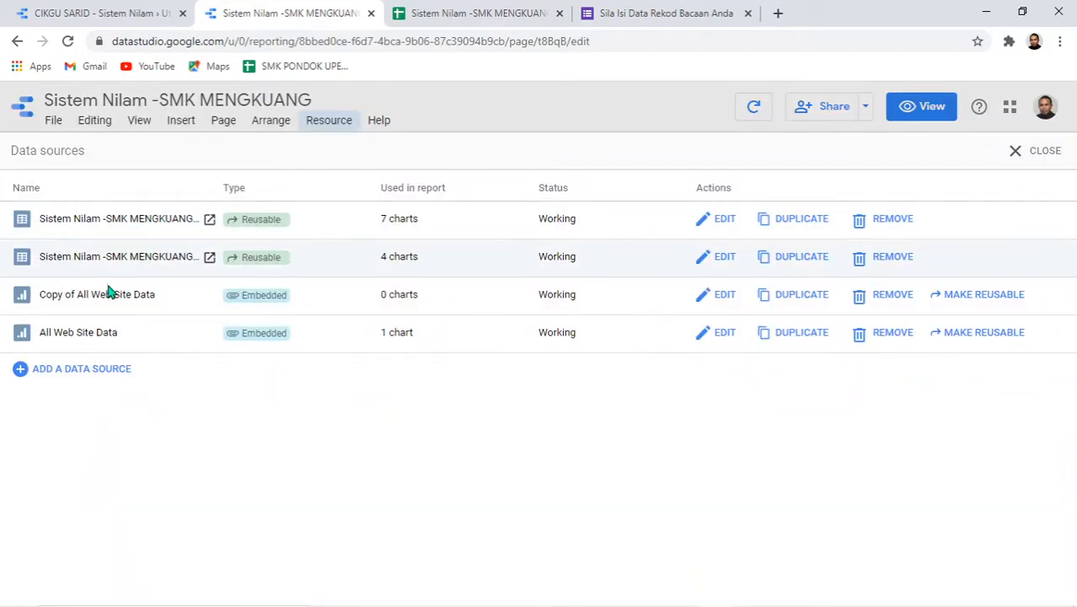
click(712, 224)
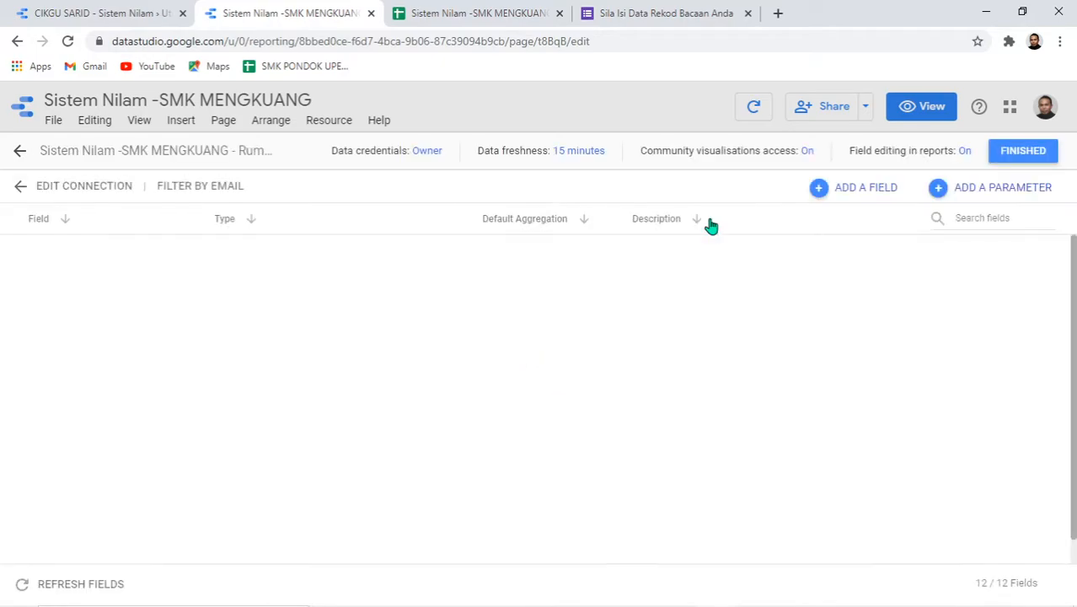
click(64, 587)
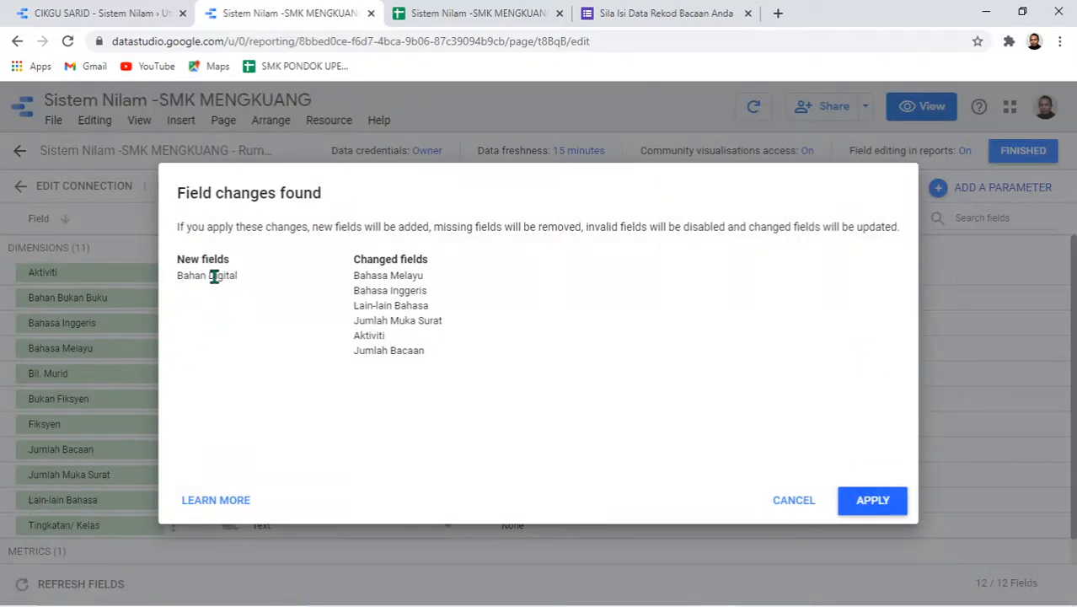
click(898, 506)
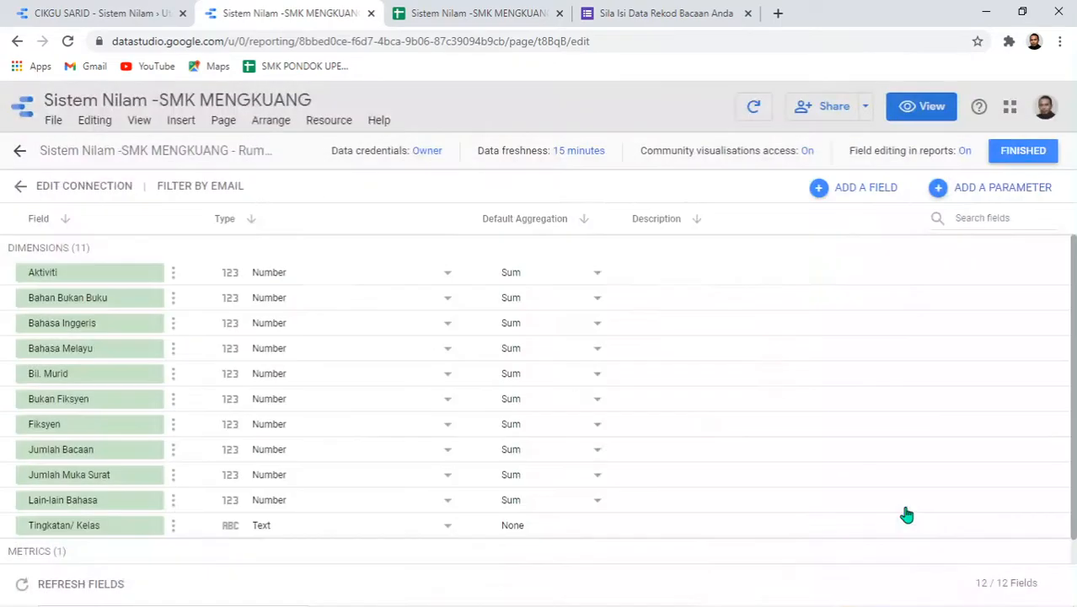
click(1026, 159)
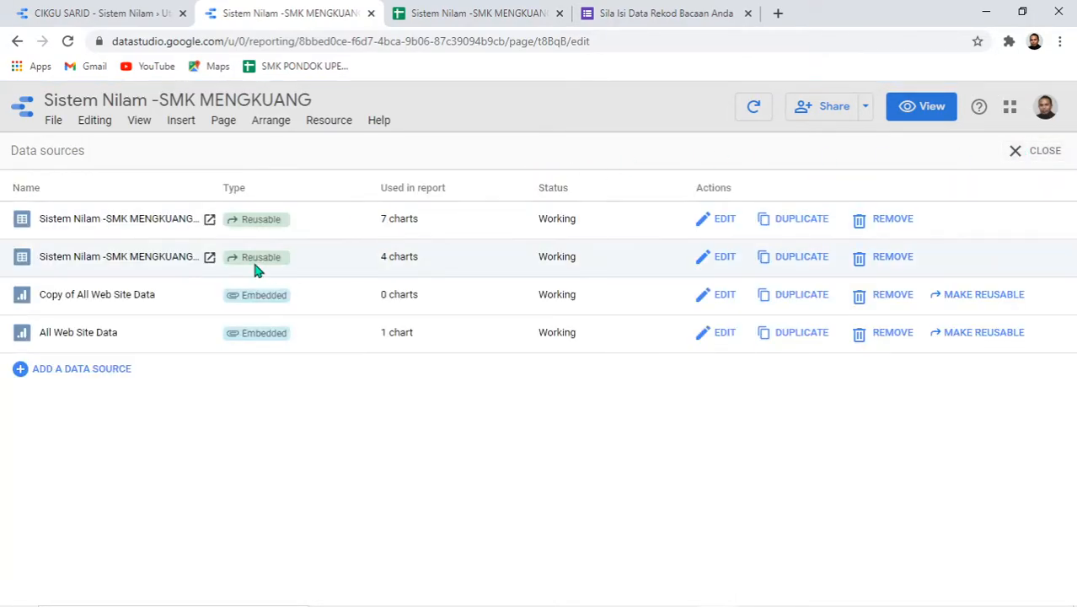
Refresh the fields of the Analisis data source, apply the new Bahan Digital field, and return to the report page.
click(708, 258)
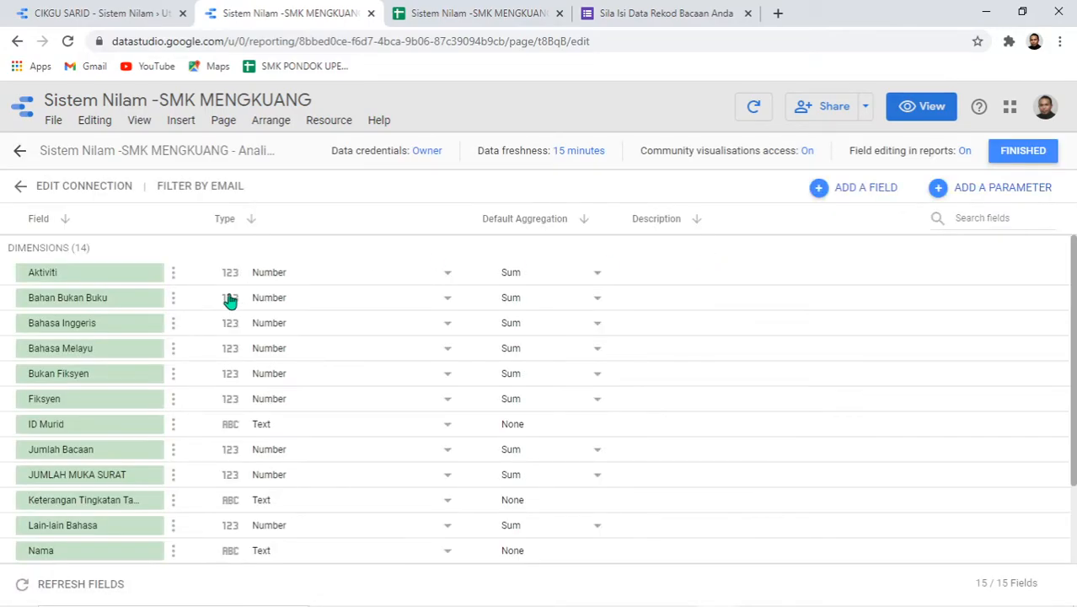
click(77, 584)
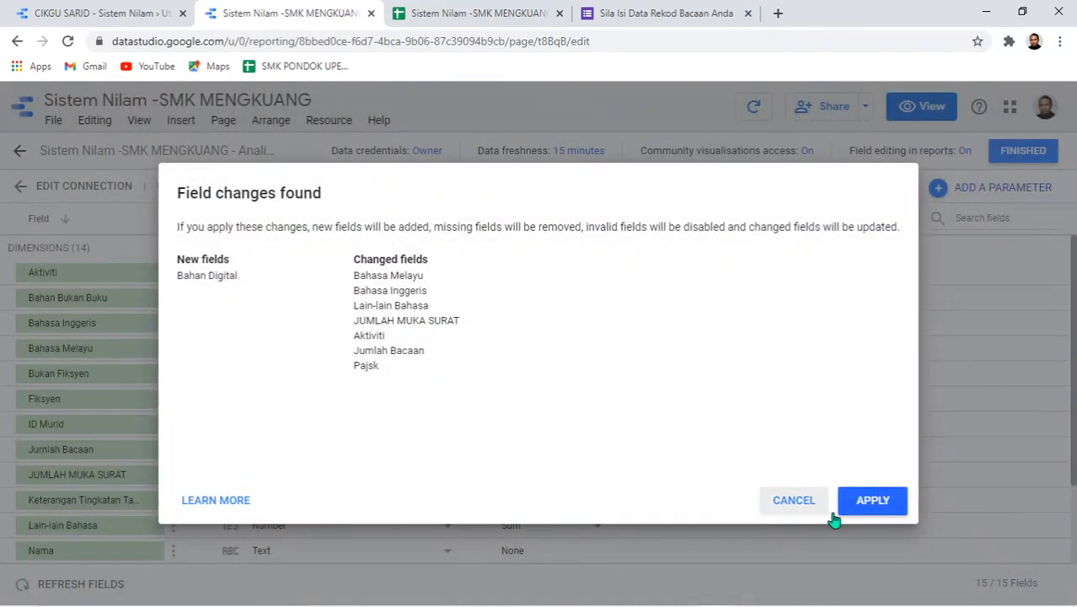
click(860, 503)
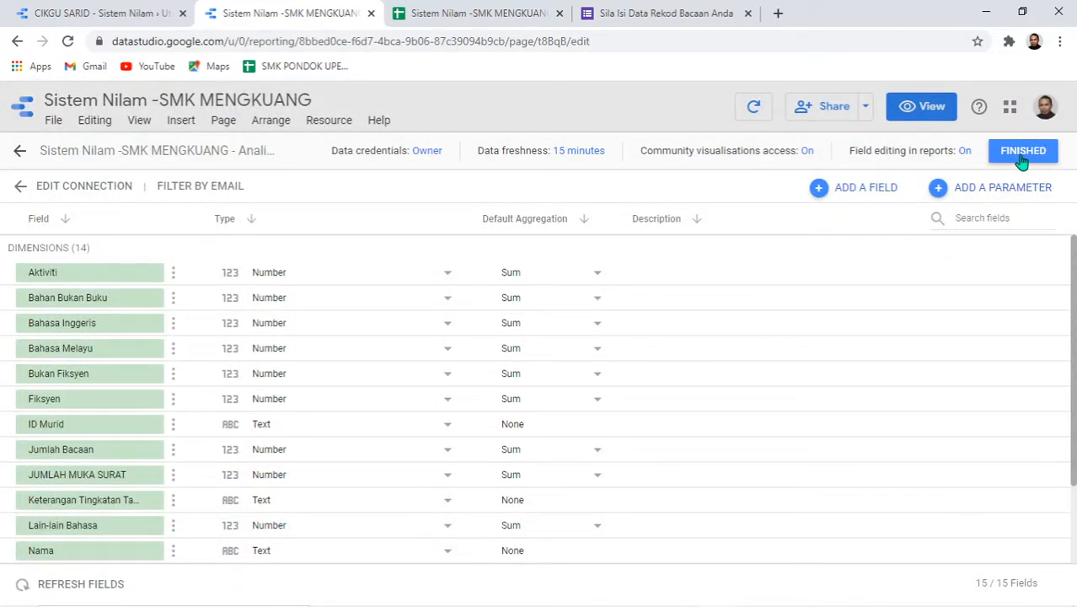
click(1023, 153)
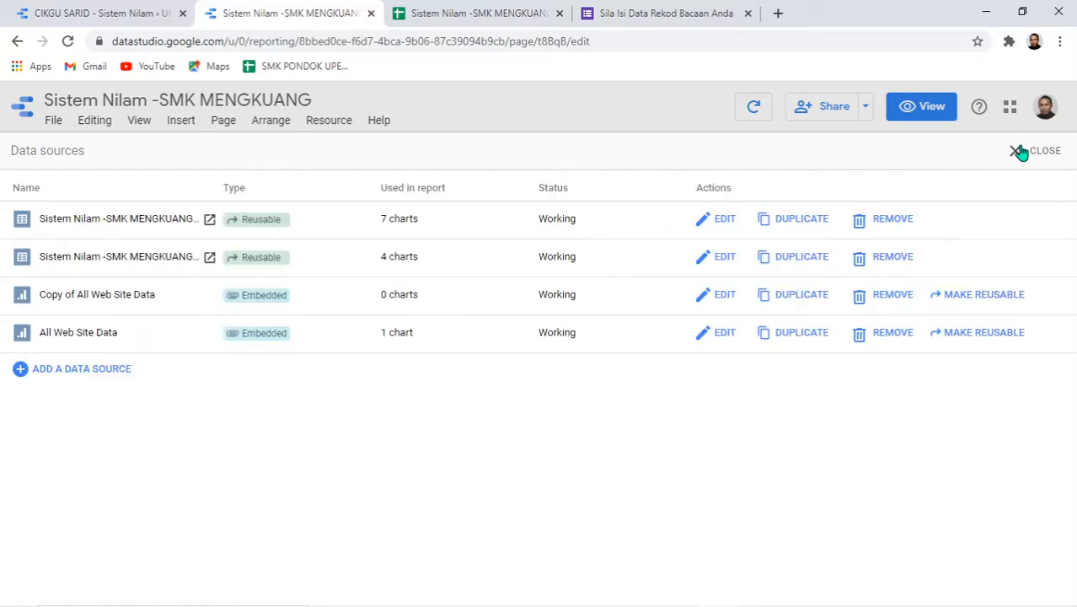
click(1019, 152)
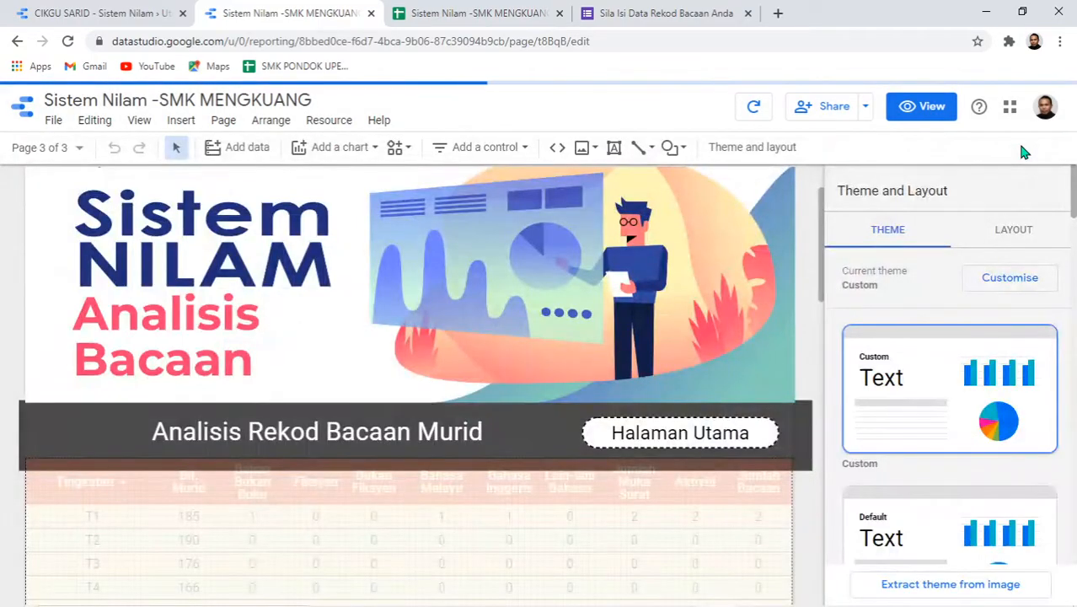
Check the Analisis Rekod Bacaan Murid table in view mode, then return to editing the report.
scroll(674, 306, down, 2)
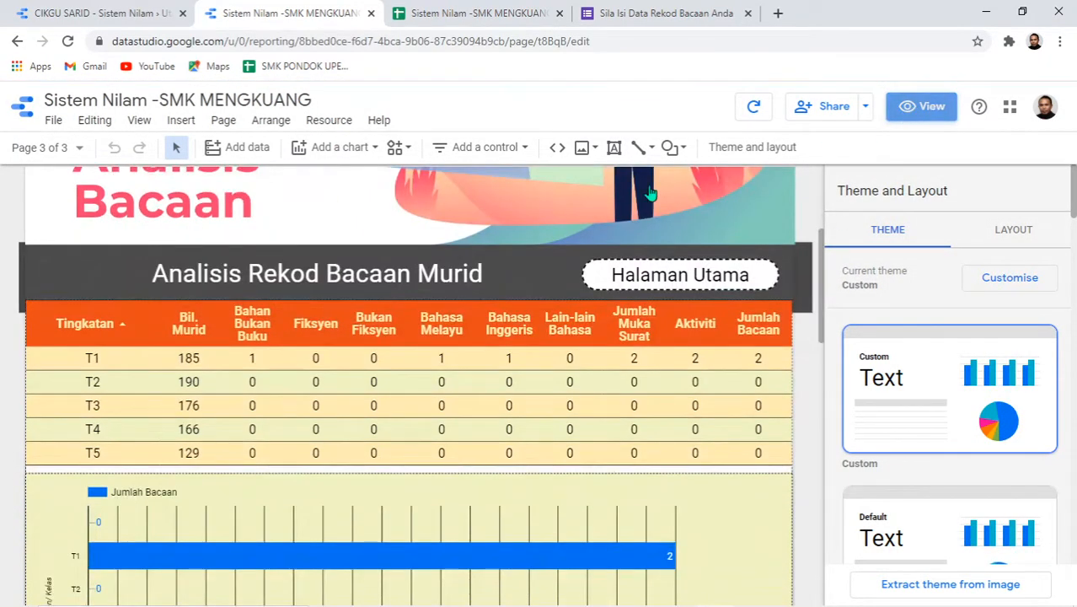
click(921, 107)
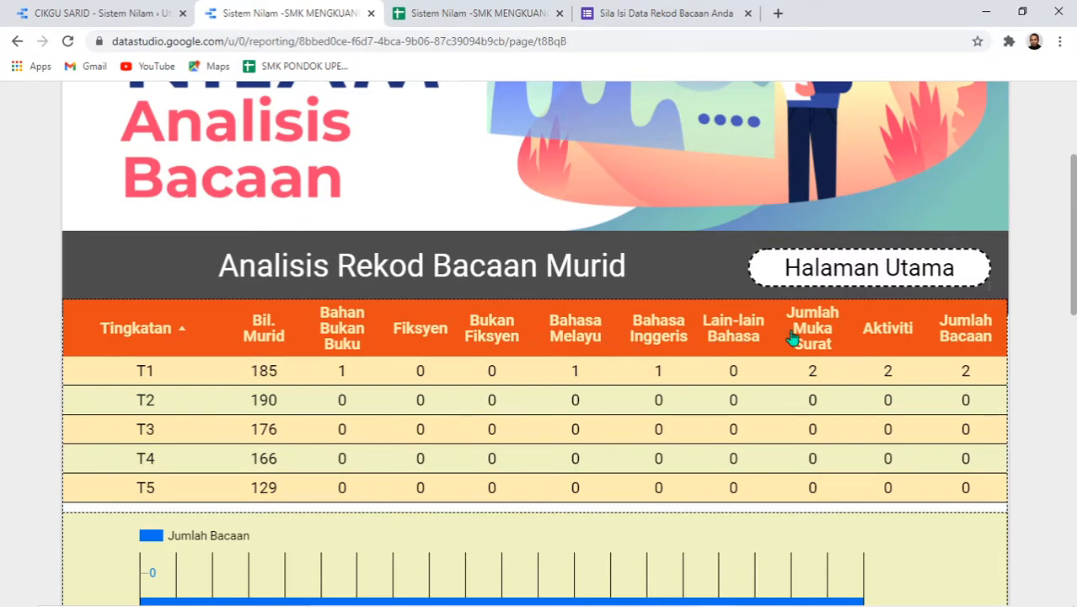
mouse_move(926, 109)
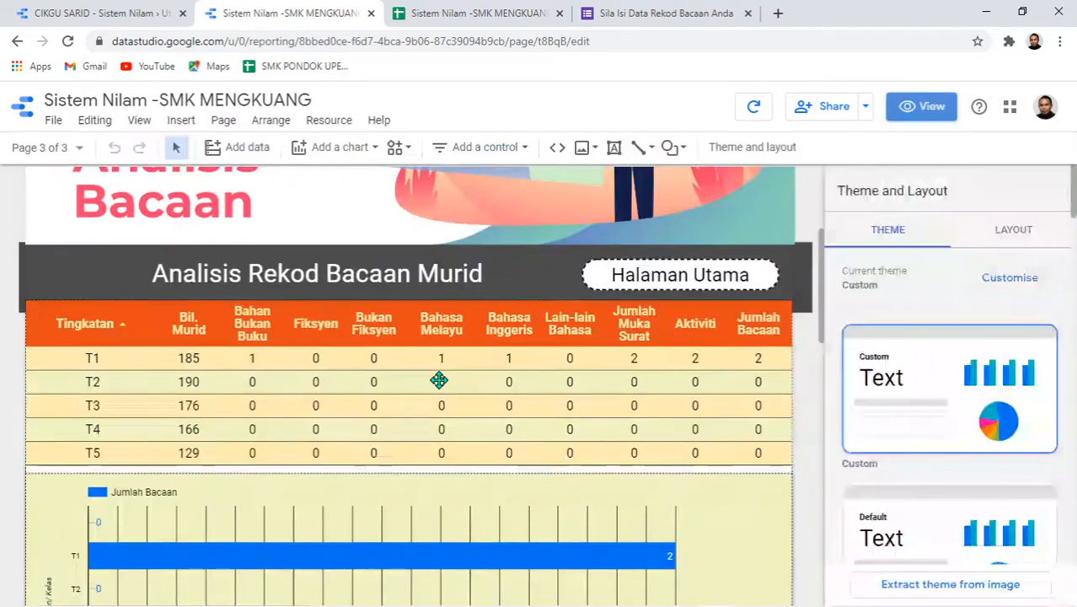
Add Bahan Digital to the class table's dimensions between Bukan Fiksyen and Bahasa Melayu, and adjust the column widths so the Fiksyen headings fit.
click(405, 382)
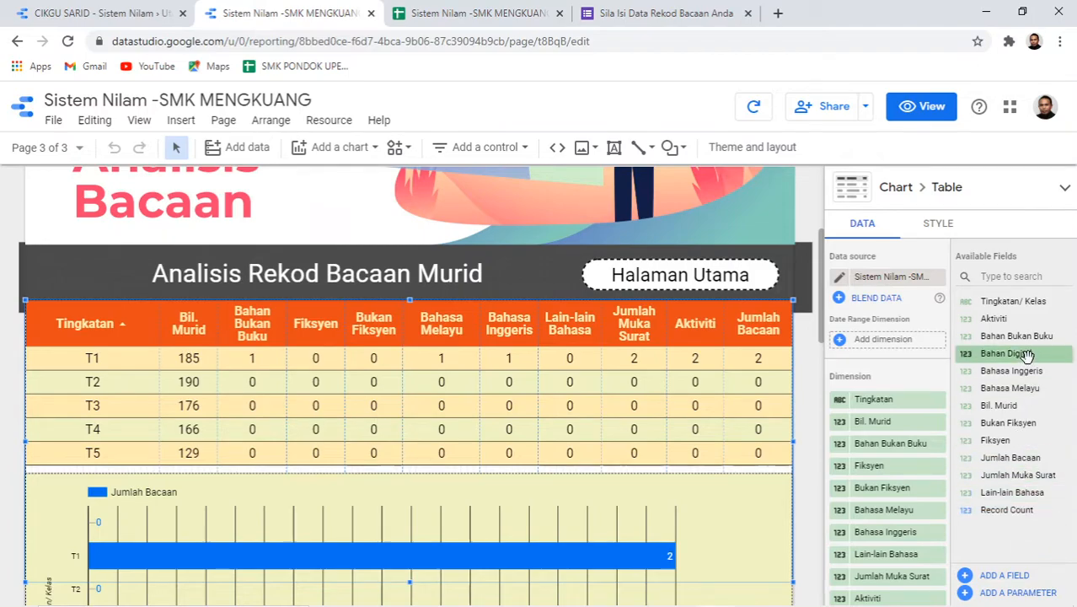
drag(1027, 355, 902, 538)
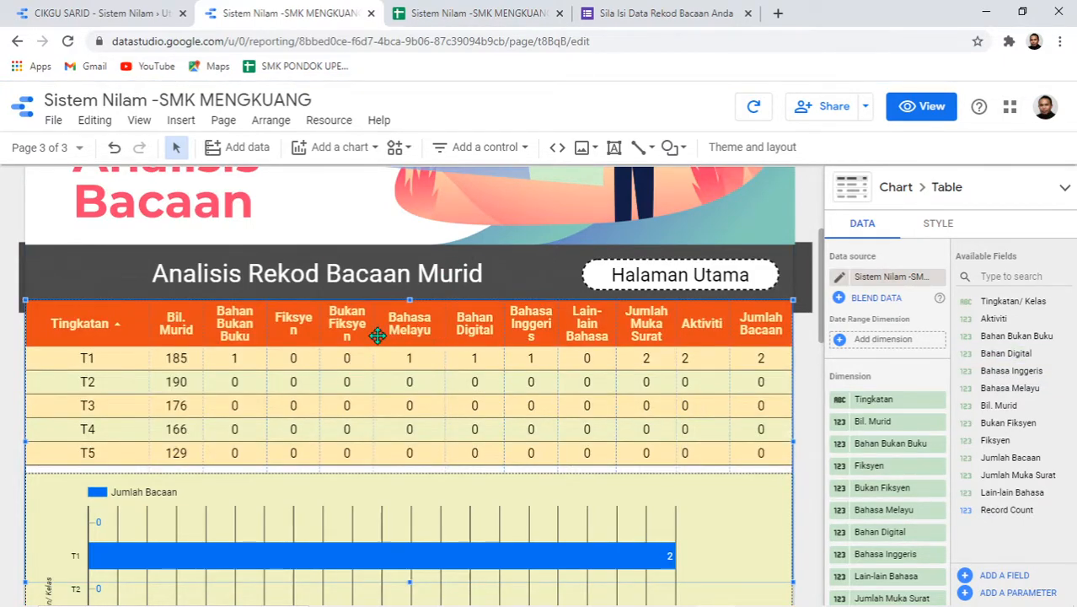
drag(884, 533, 898, 514)
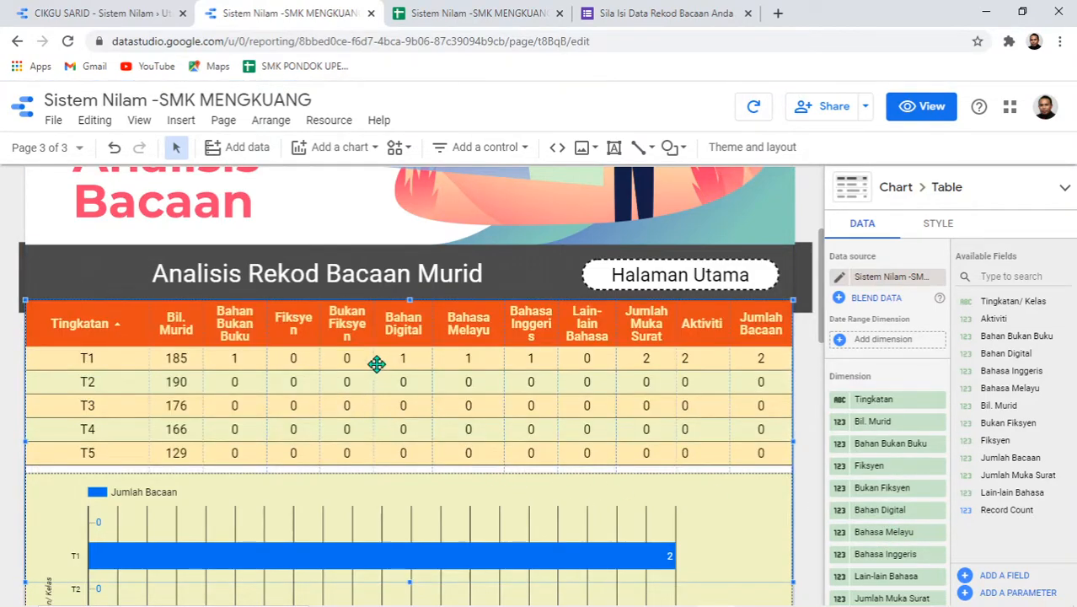
drag(376, 363, 380, 363)
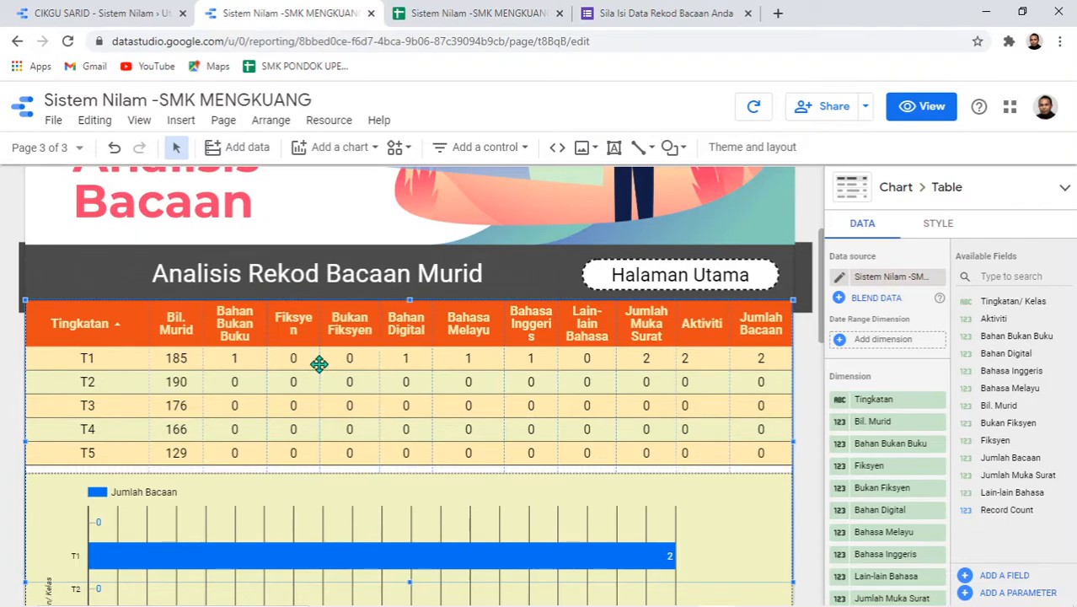
drag(319, 366, 445, 374)
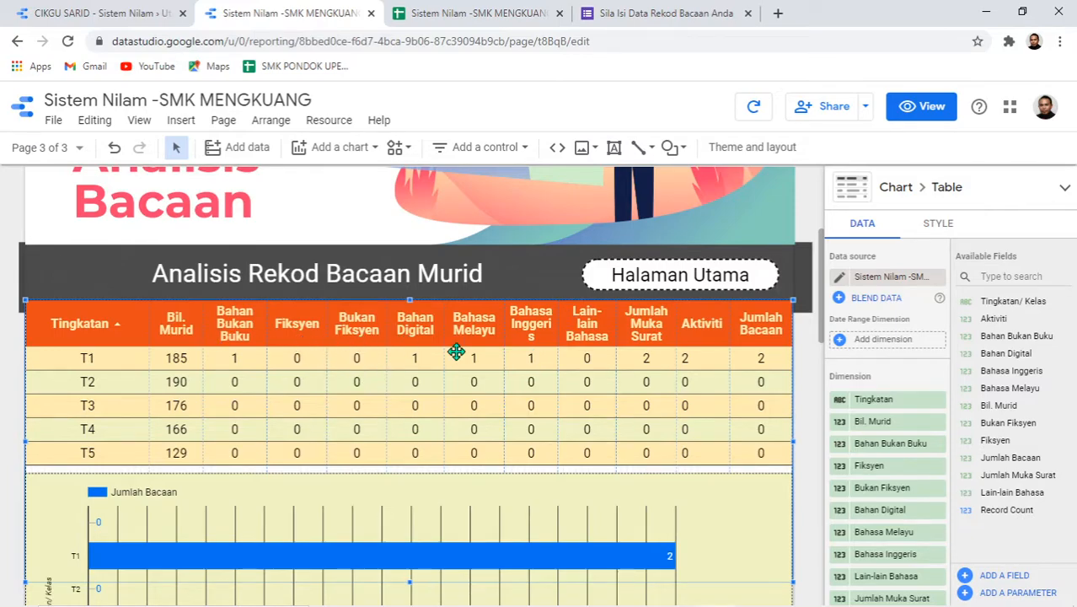
Narrow the Bil. Murid and Bahan Bukan Buku charts and place them side by side, leaving space for a third chart in the row.
scroll(535, 376, down, 7)
scroll(602, 380, down, 2)
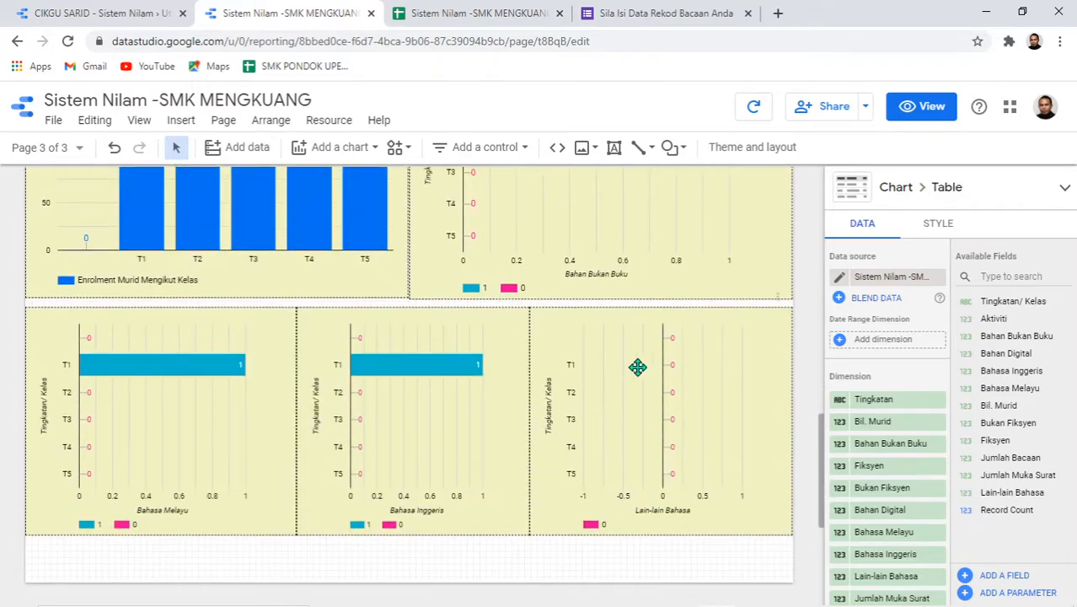
scroll(651, 332, up, 2)
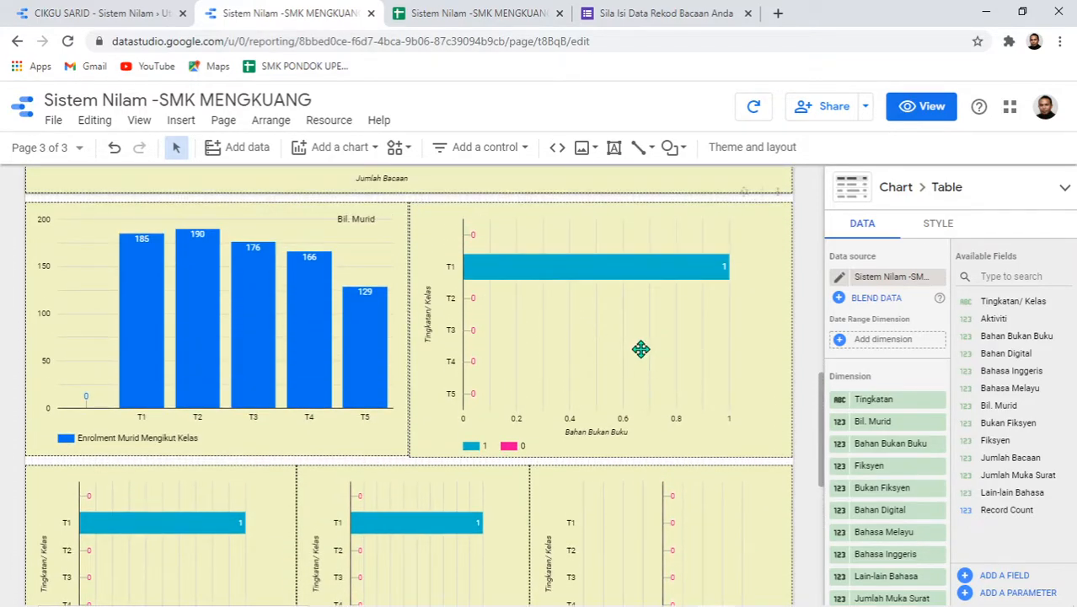
click(594, 297)
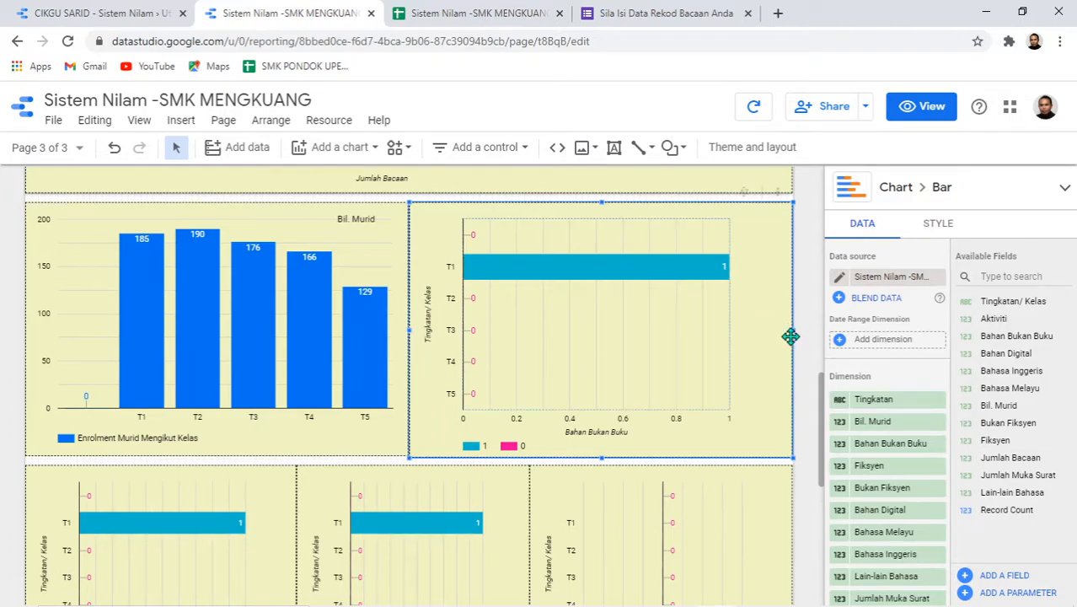
drag(793, 332, 564, 347)
click(330, 330)
drag(349, 328, 317, 329)
drag(432, 330, 329, 337)
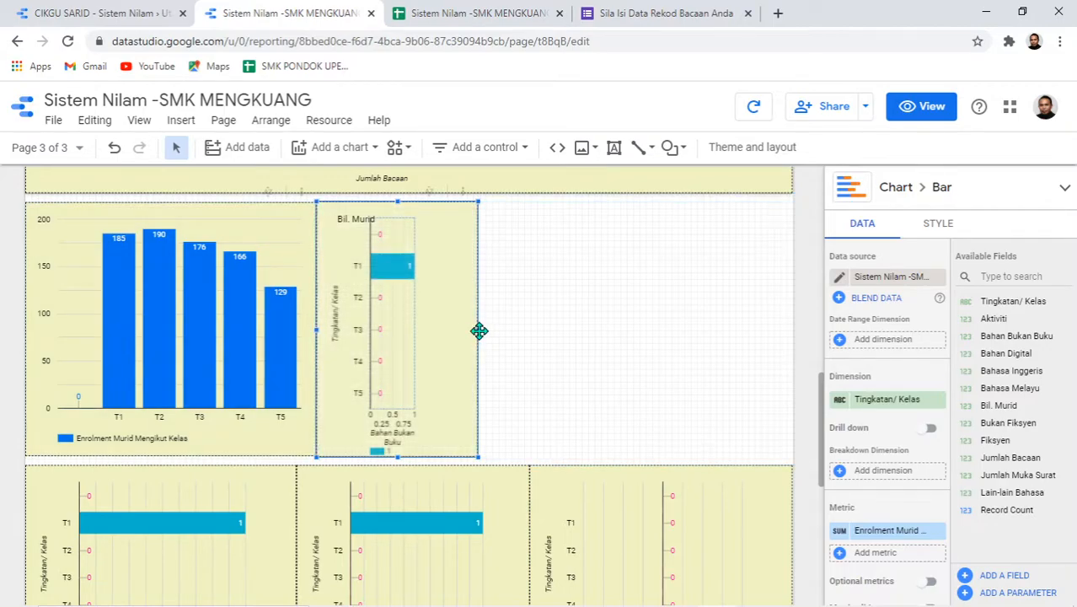
drag(481, 329, 544, 330)
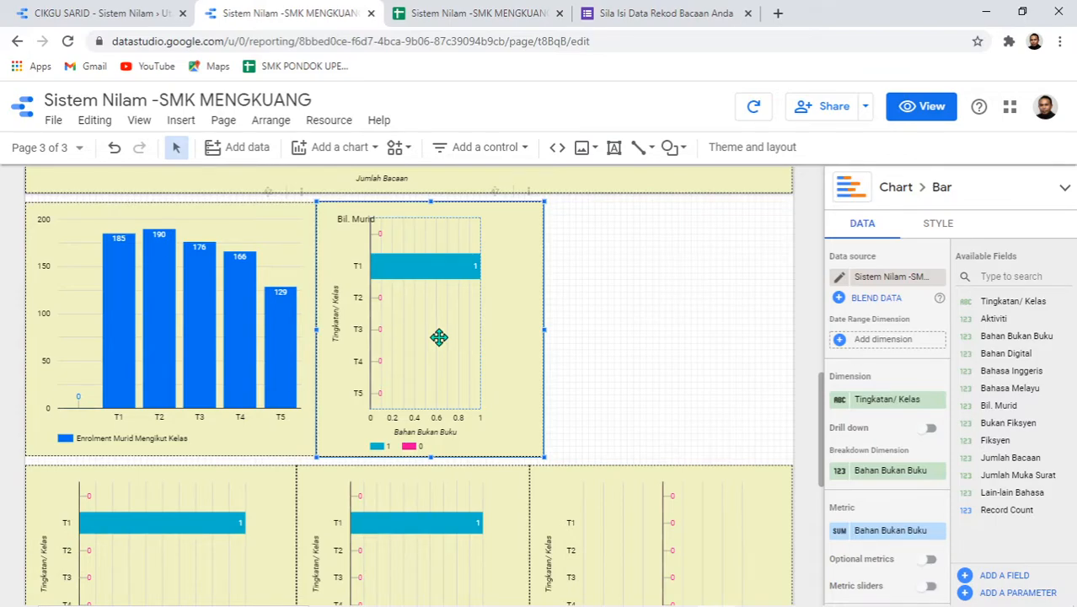
Place a copy of the Bahan Bukan Buku chart directly beside the original and set the copy's breakdown dimension to Bahan Digital.
drag(438, 337, 655, 327)
key(Left)
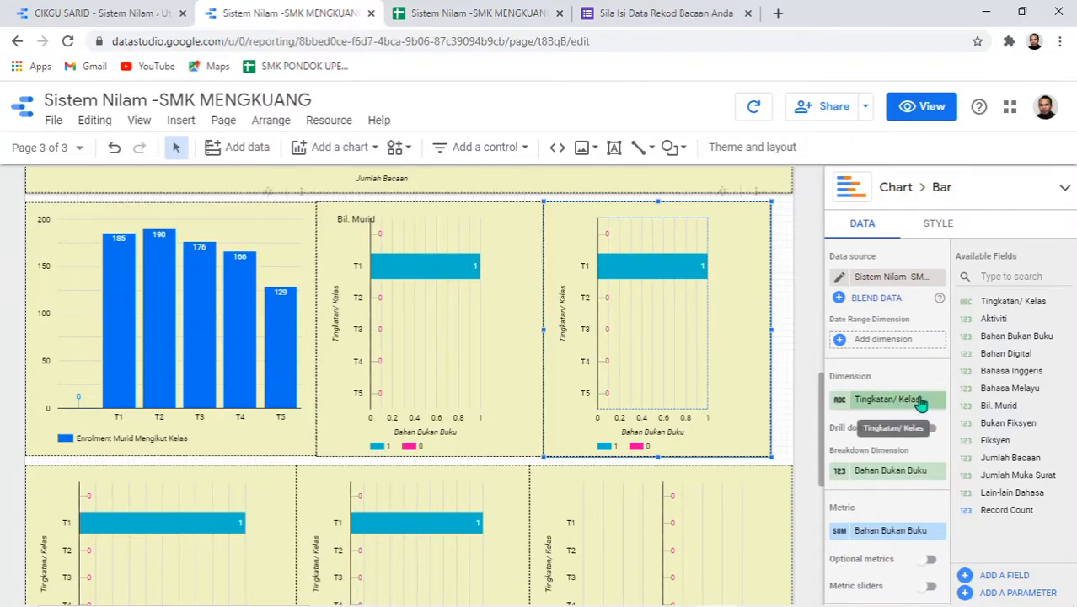
click(898, 477)
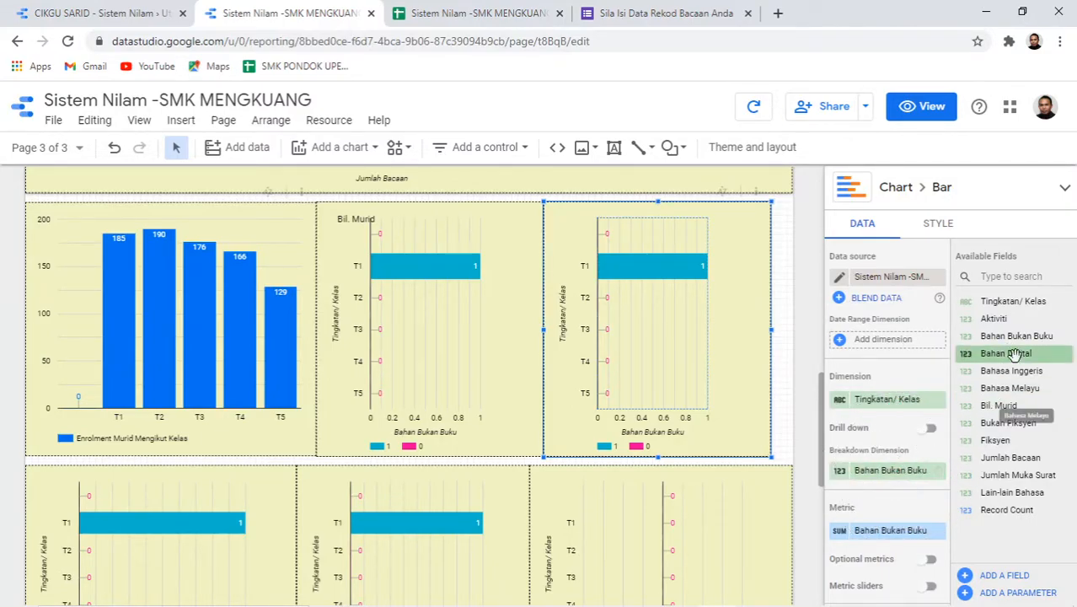
drag(1018, 359, 896, 477)
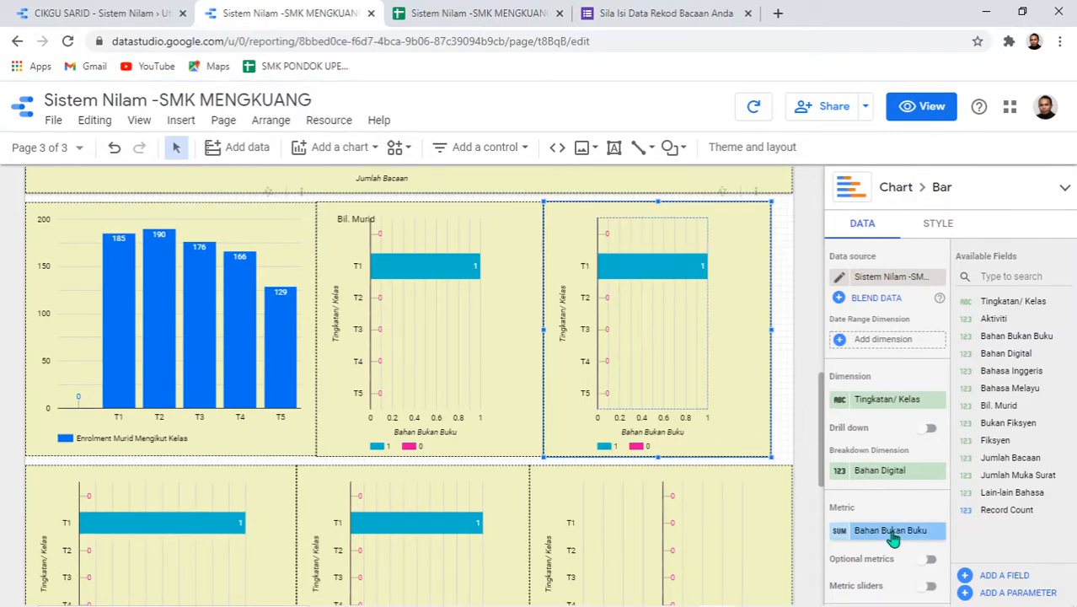
Set the copied chart's metric to Bahan Digital, and widen and shift it and the Bahan Bukan Buku chart to fill the row.
drag(1028, 354, 906, 544)
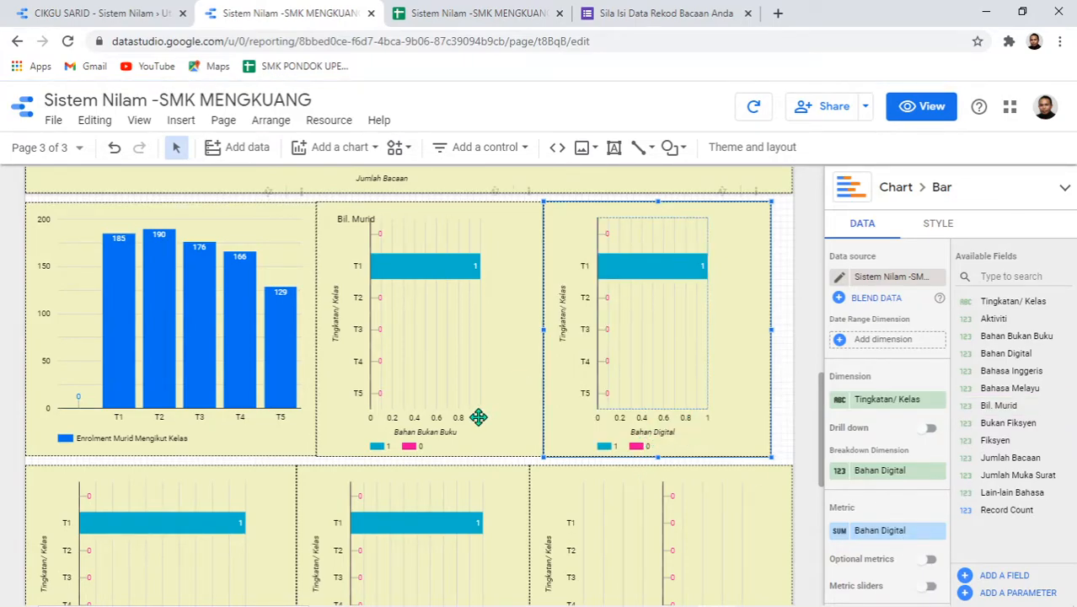
drag(772, 327, 785, 329)
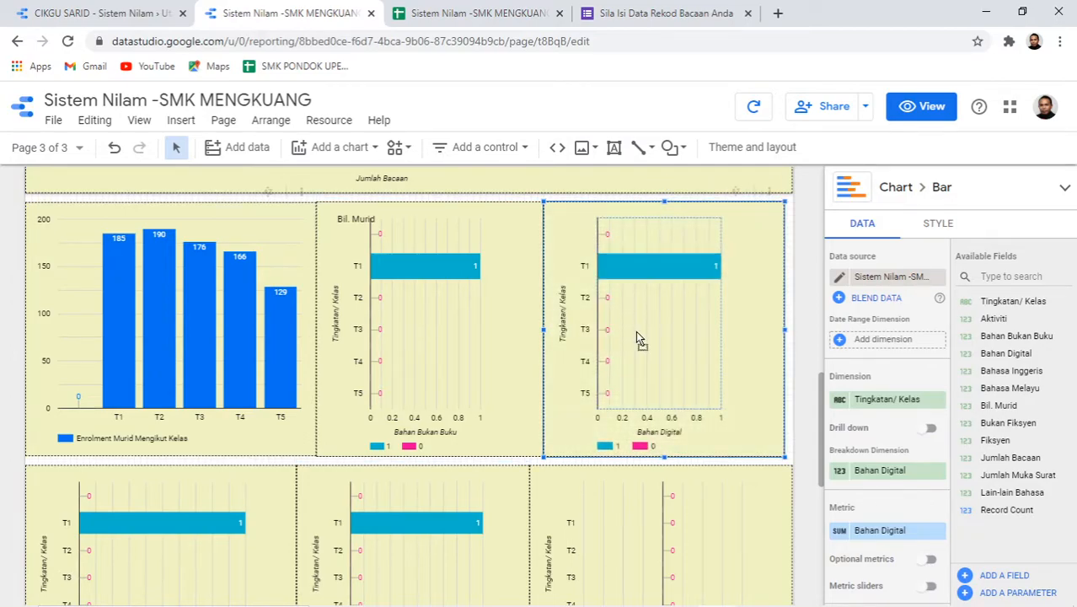
drag(635, 330, 643, 335)
click(531, 326)
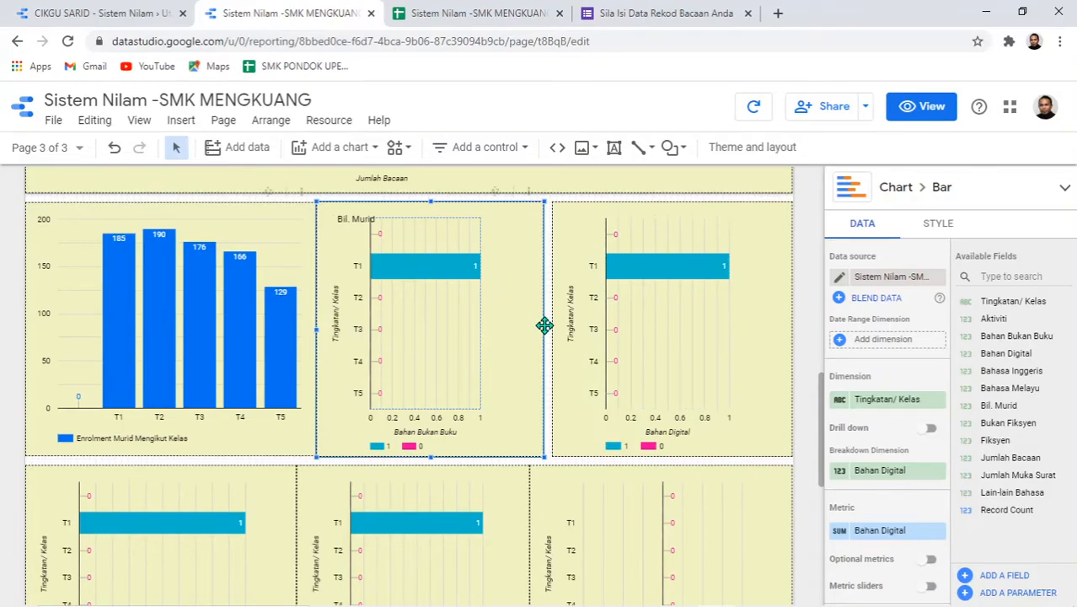
drag(541, 330, 549, 330)
Check the Analisis Rekod Bacaan Murid table and the charts below it in view mode.
click(915, 106)
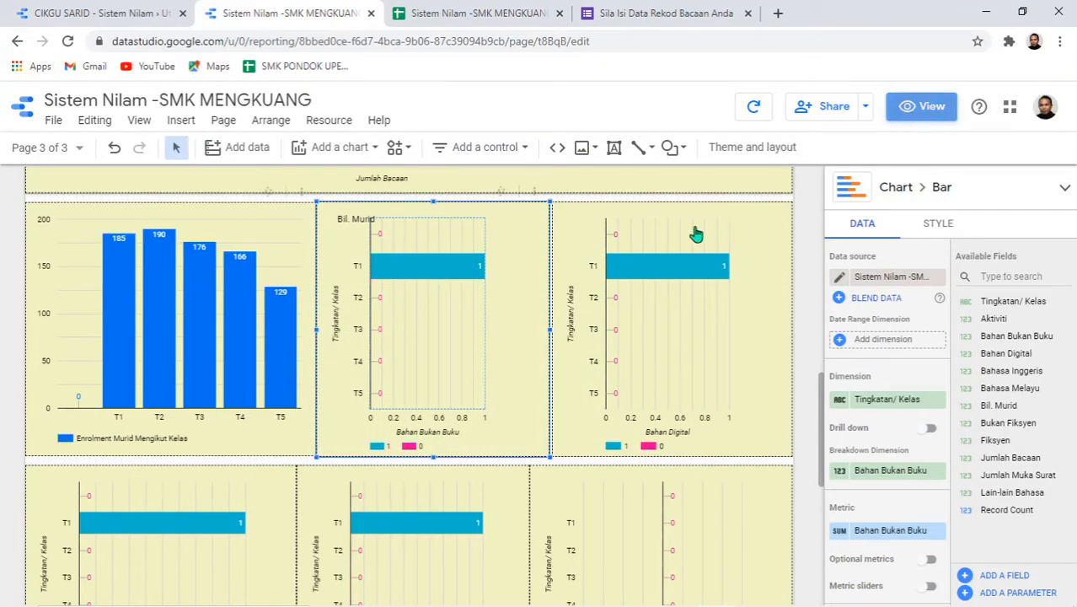
scroll(606, 320, up, 3)
scroll(598, 214, up, 3)
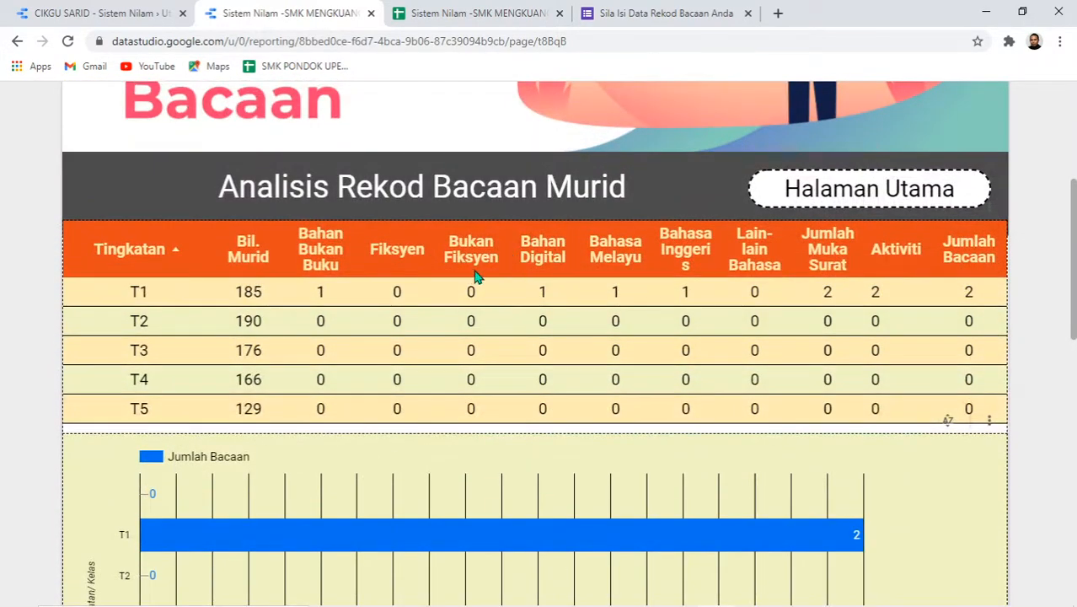
scroll(714, 339, down, 2)
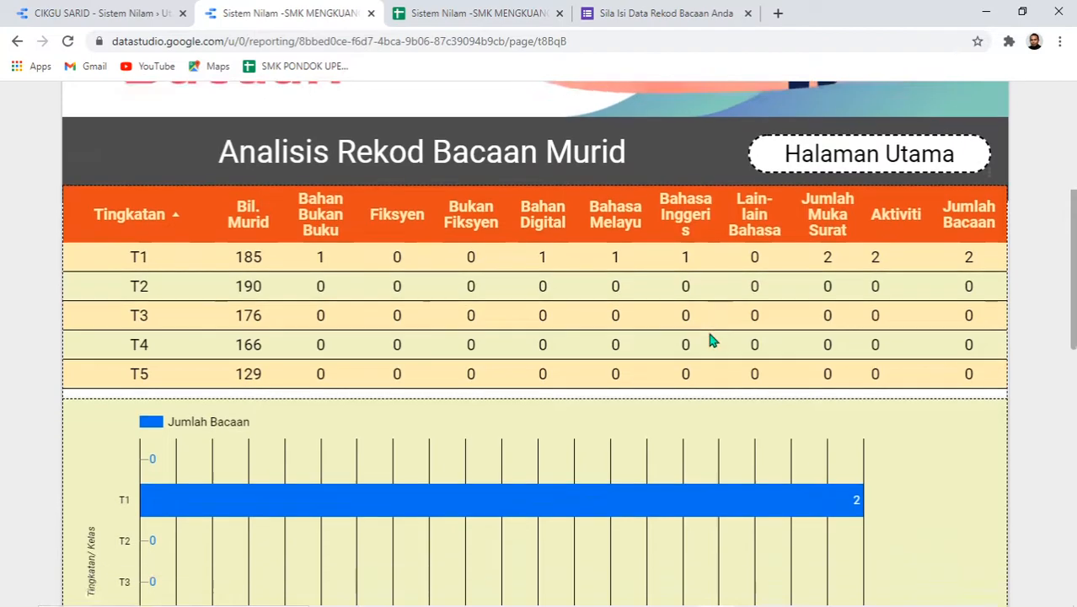
scroll(661, 305, up, 3)
scroll(728, 342, down, 8)
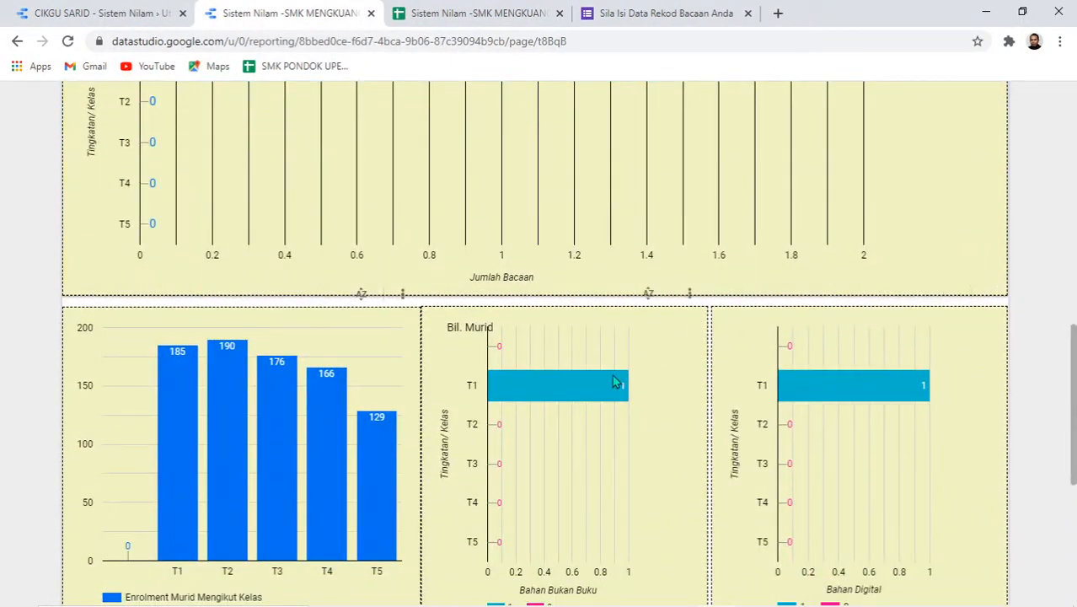
Switch to the Sistem Nilam spreadsheet and delete the 12/8/2020 test response in row 5 of the FORM NILAM sheet.
click(478, 15)
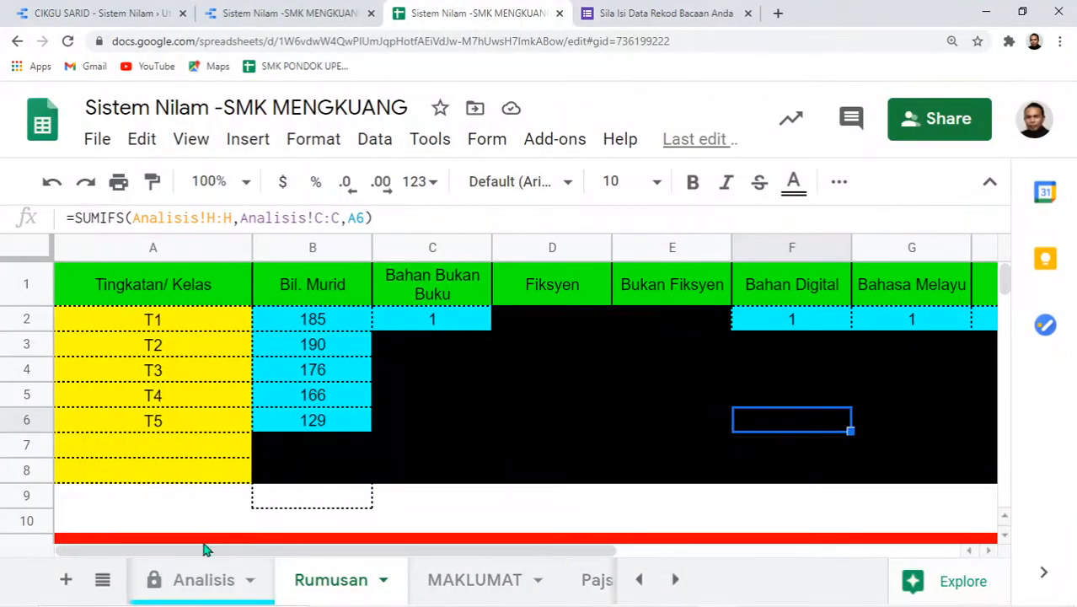
click(103, 579)
click(191, 354)
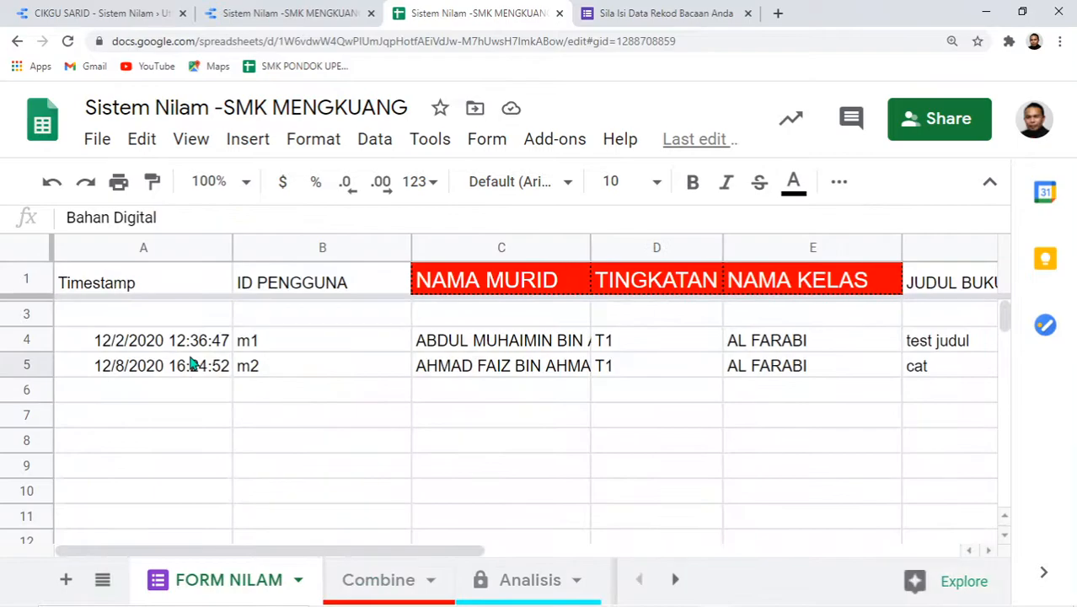
click(762, 375)
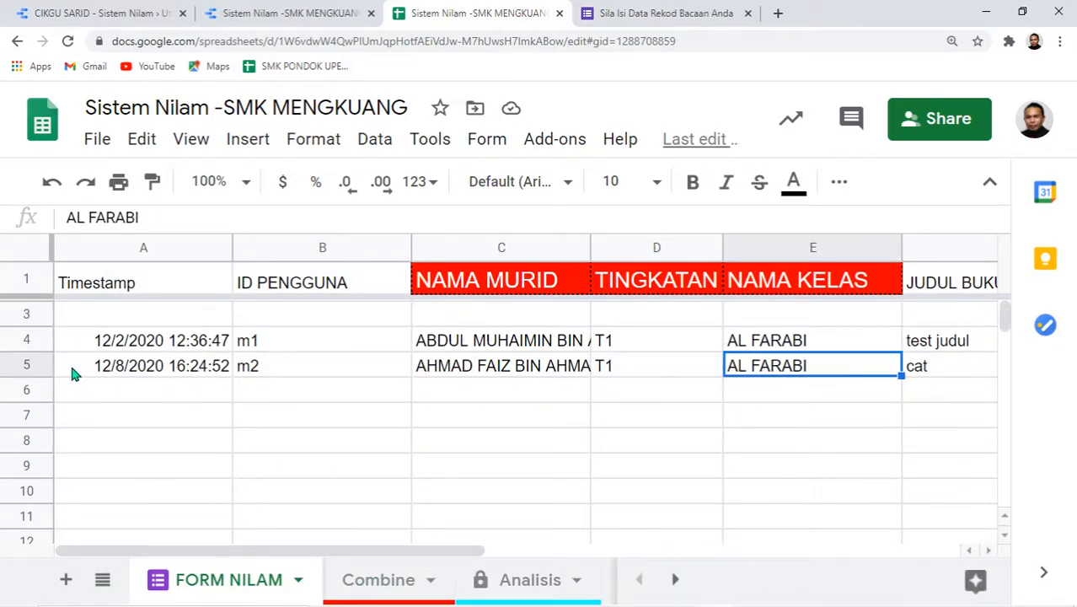
click(27, 364)
right_click(147, 375)
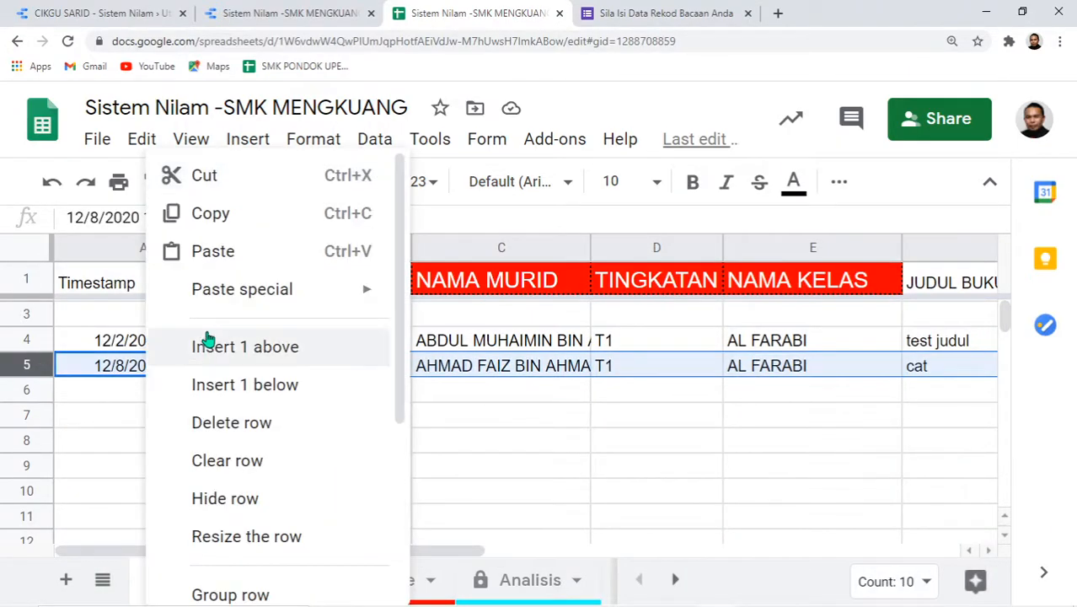
click(231, 422)
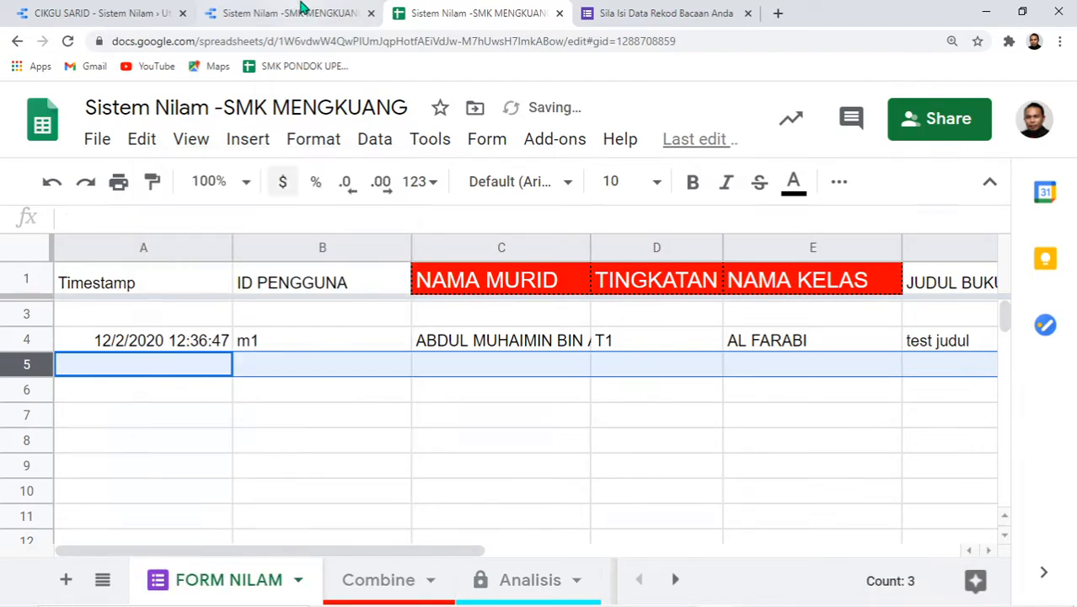
Return to the Data Studio report, refresh its data, and check the Analisis Rekod Bacaan Murid table and charts.
click(291, 12)
click(757, 111)
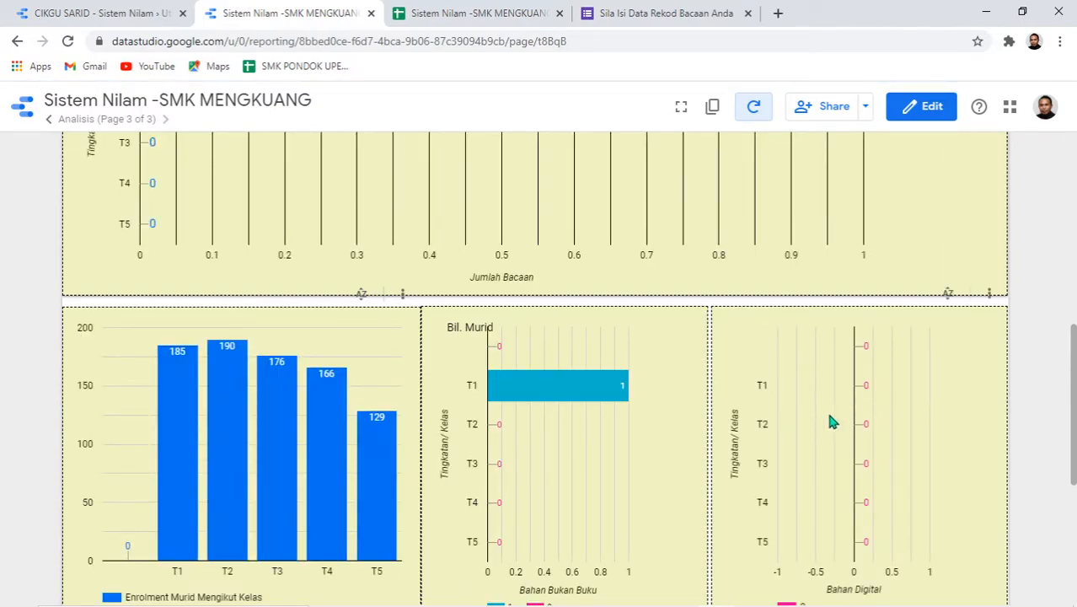
scroll(830, 417, up, 7)
scroll(548, 354, down, 2)
scroll(543, 301, down, 10)
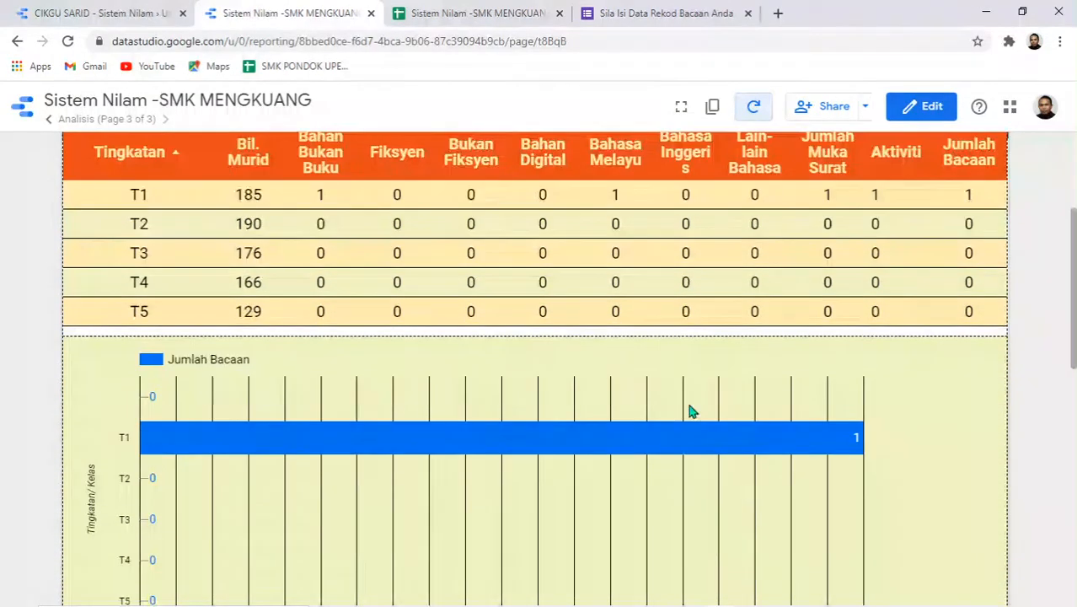
scroll(807, 322, up, 10)
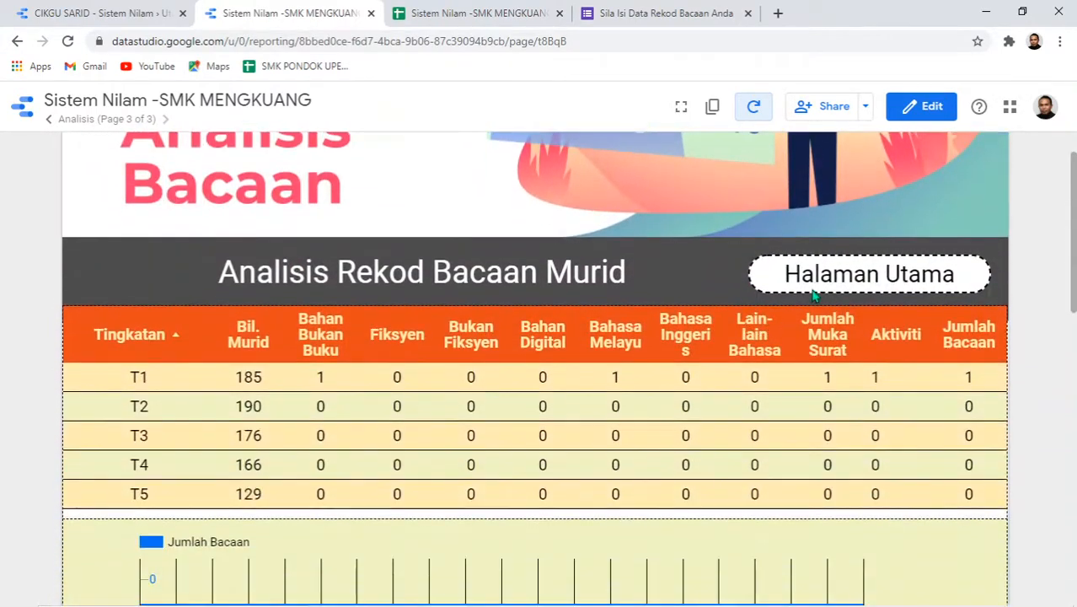
Examine the student reading list on the Halaman Utama page and go back to the Analisis Mengikut Kelas page.
click(830, 278)
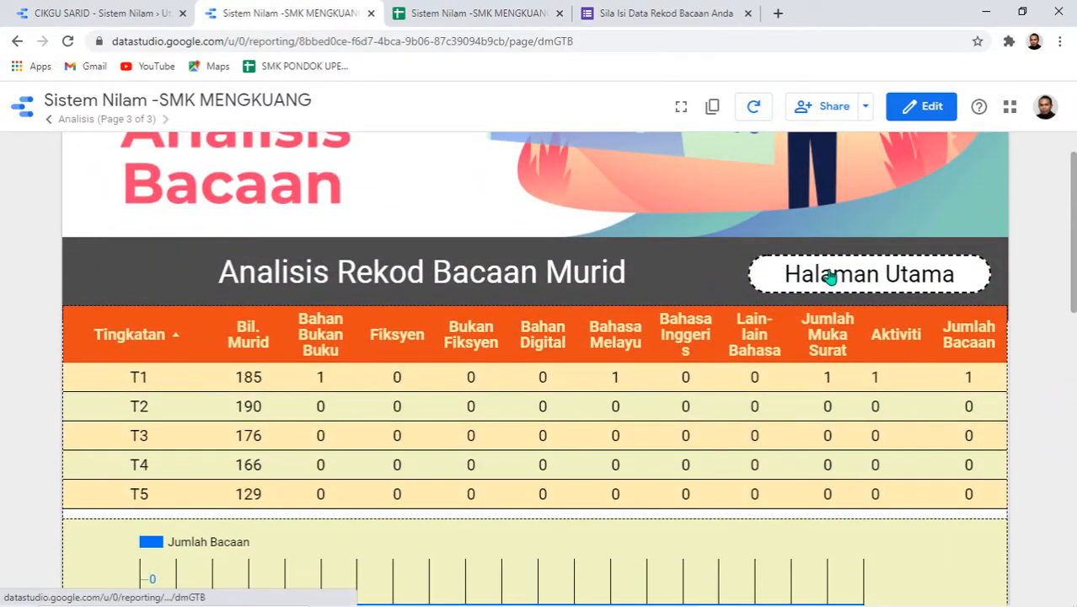
scroll(806, 302, up, 3)
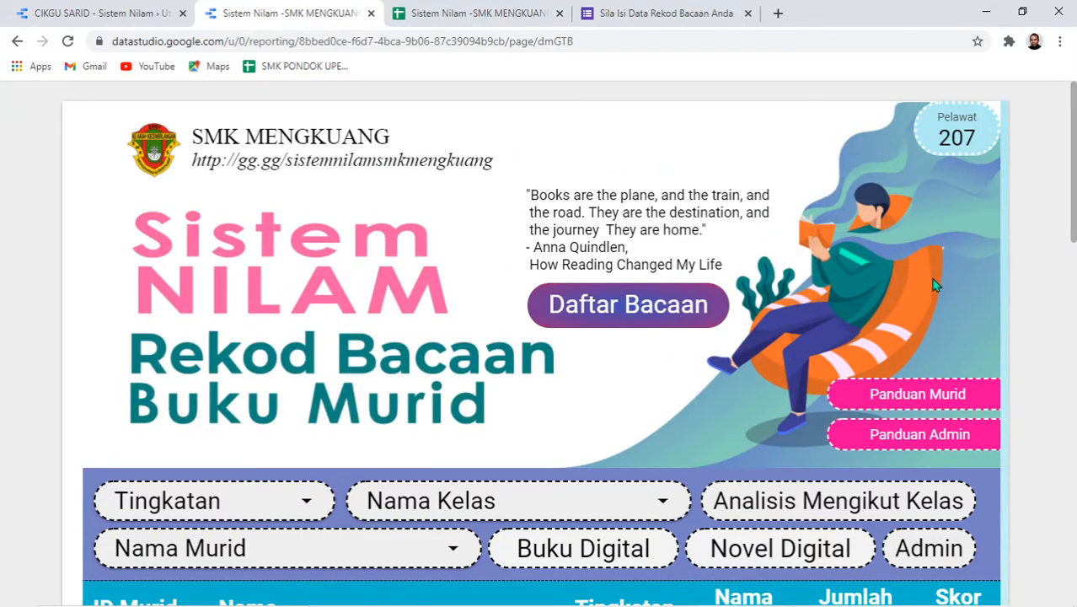
scroll(757, 184, down, 2)
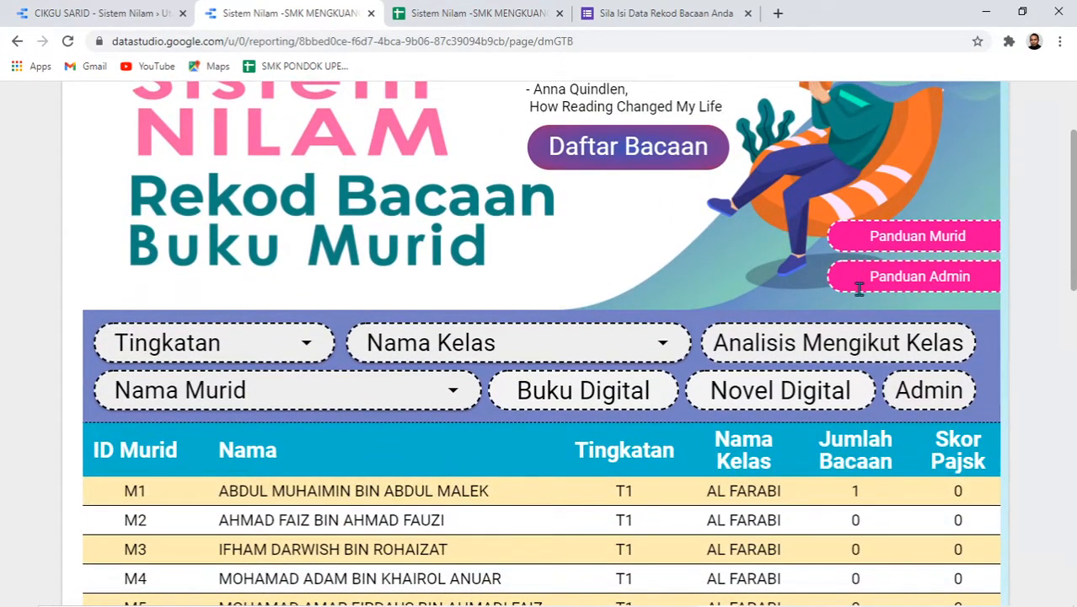
scroll(860, 280, down, 2)
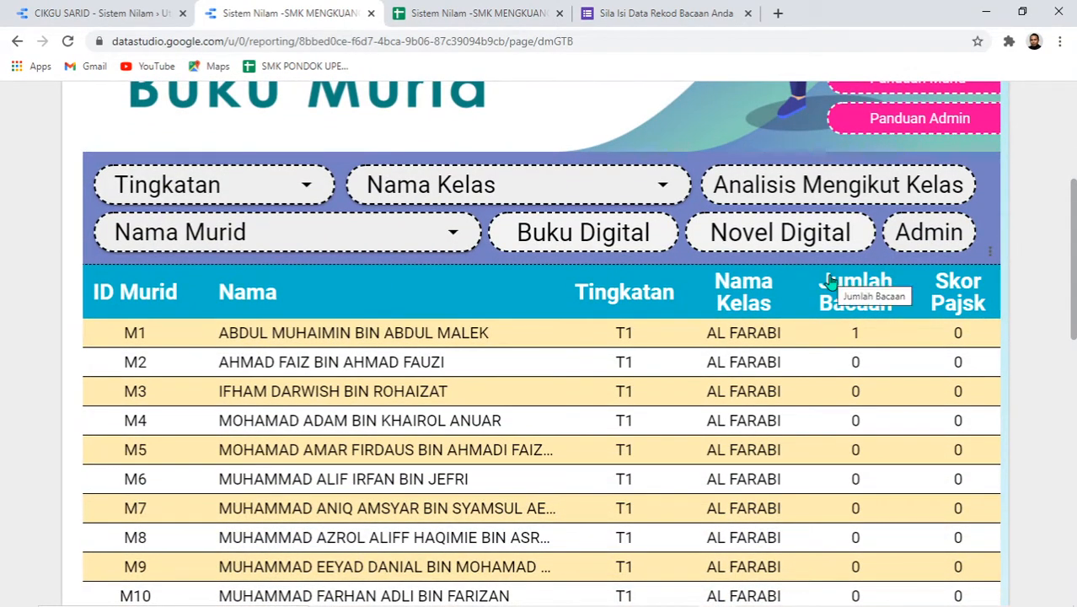
scroll(750, 270, up, 2)
scroll(919, 295, down, 3)
scroll(921, 281, up, 1)
click(821, 196)
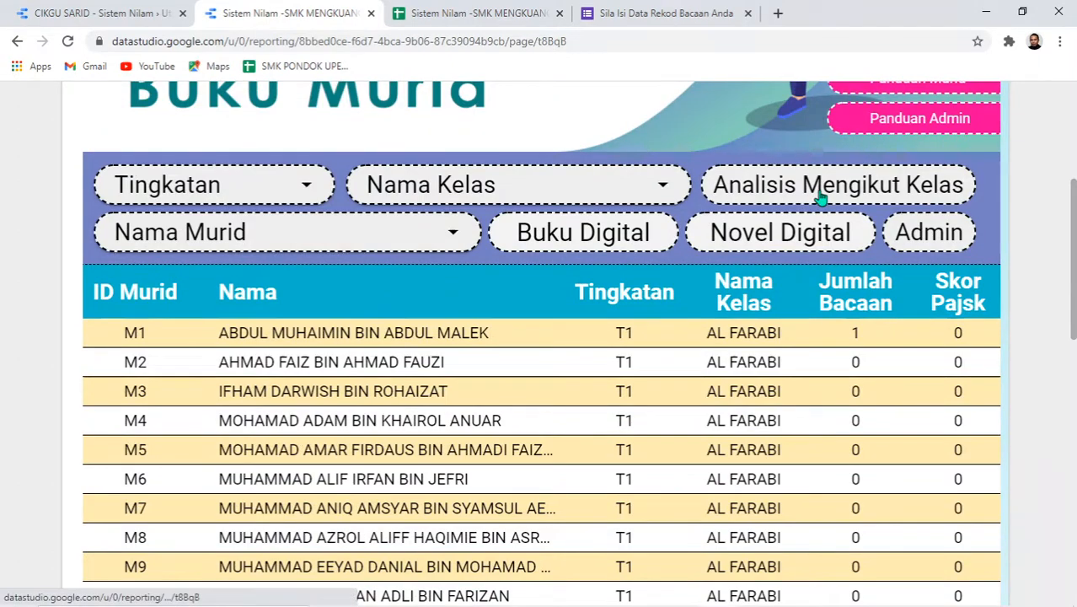